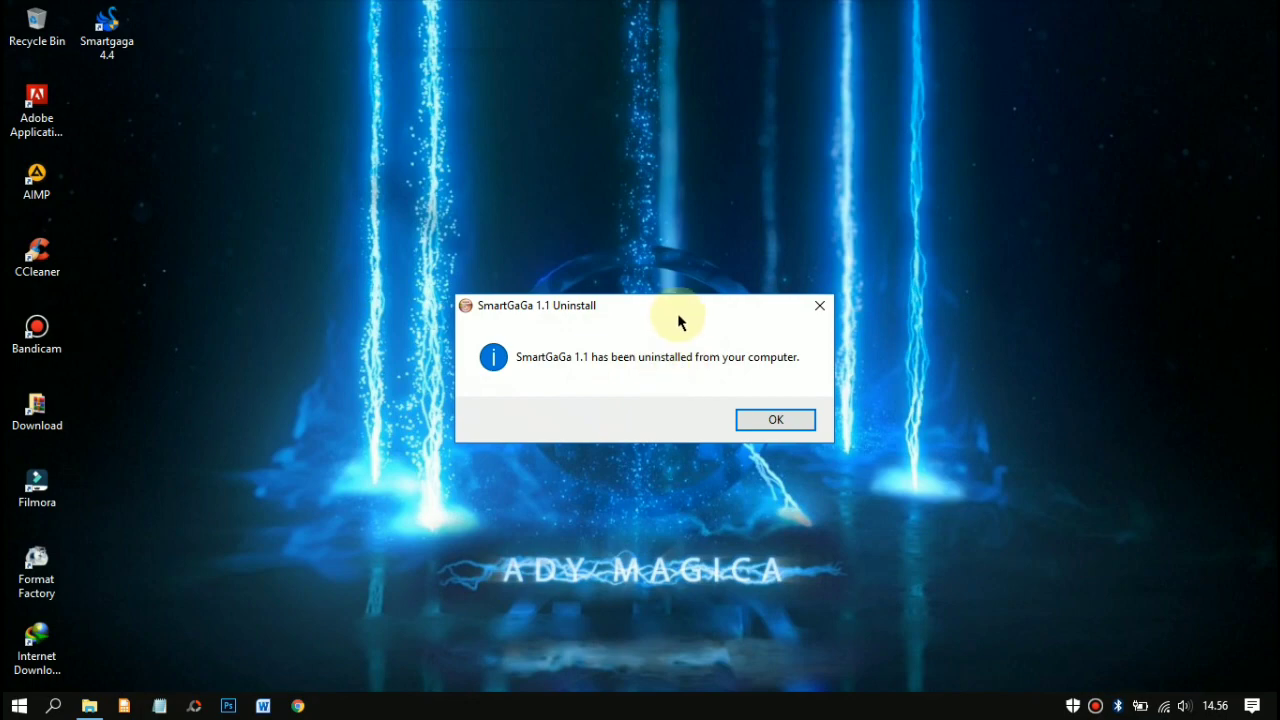
# Step: Dismiss the SmartGaGa 1.1 uninstall notice and search Windows for regedit to open the Registry Editor
pyautogui.click(797, 367)
pyautogui.click(311, 497)
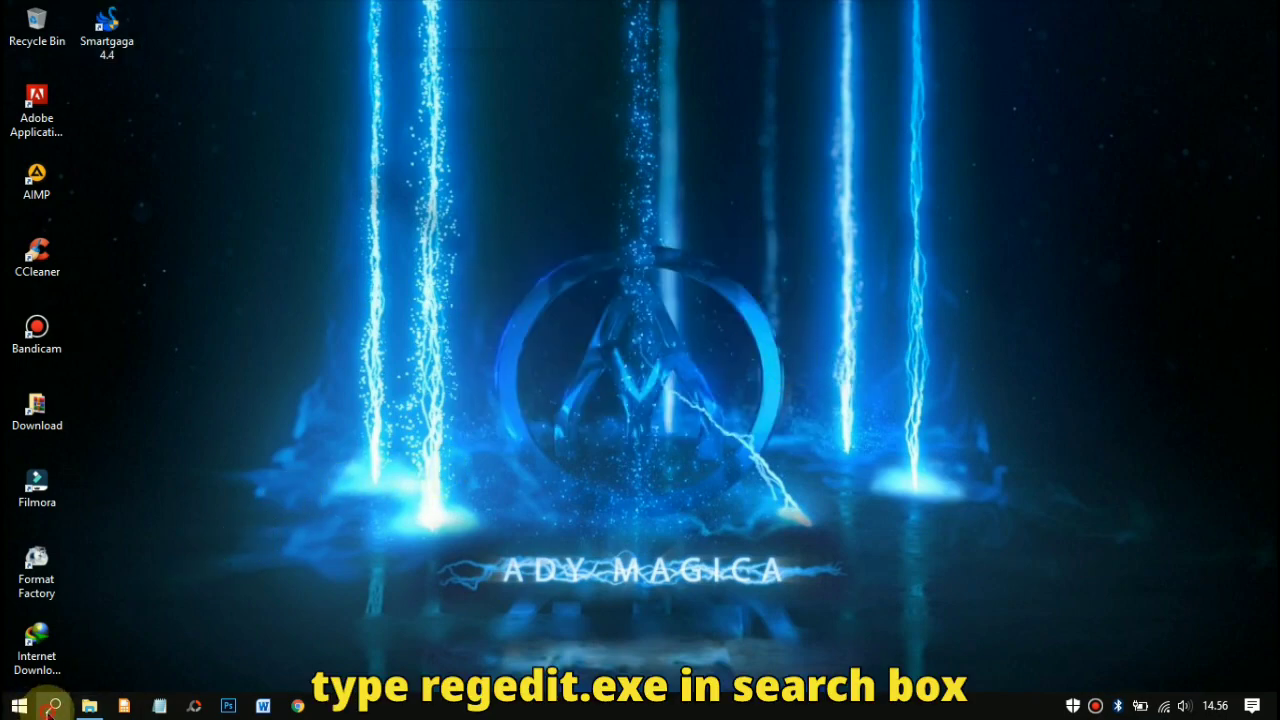
pyautogui.press('super+s')
pyautogui.write('r')
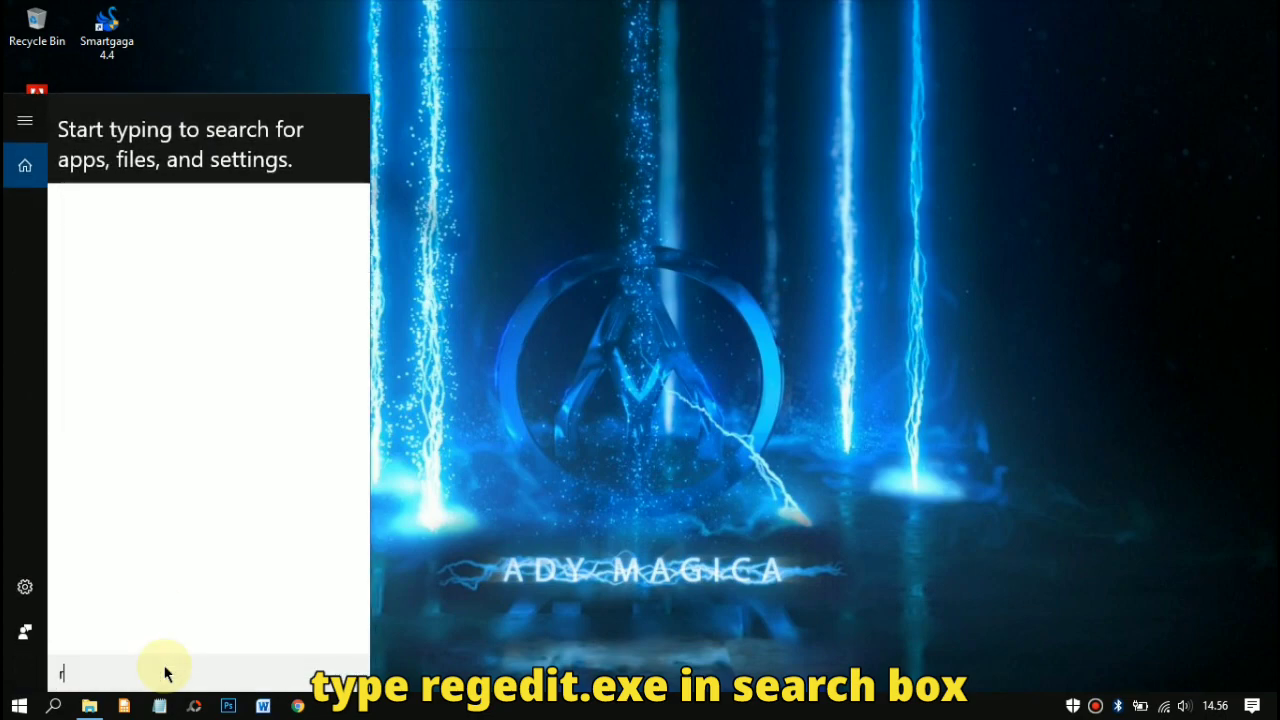
pyautogui.write('egedit.')
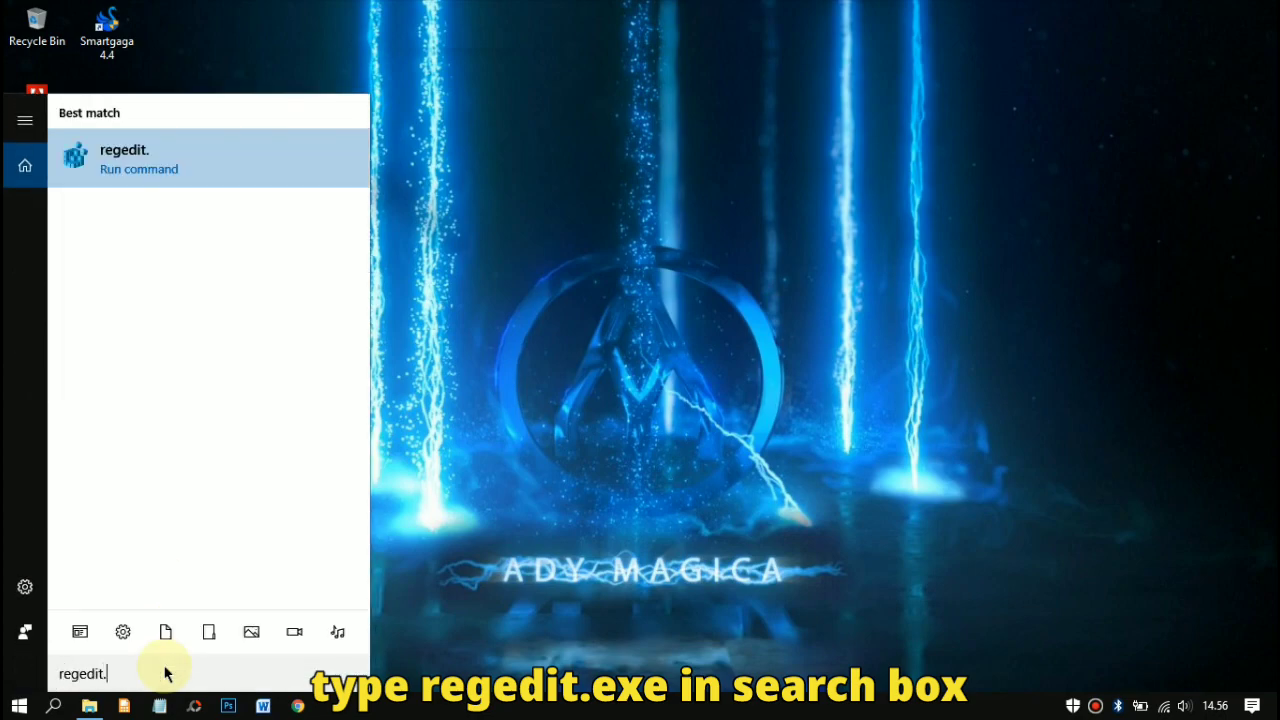
pyautogui.click(203, 174)
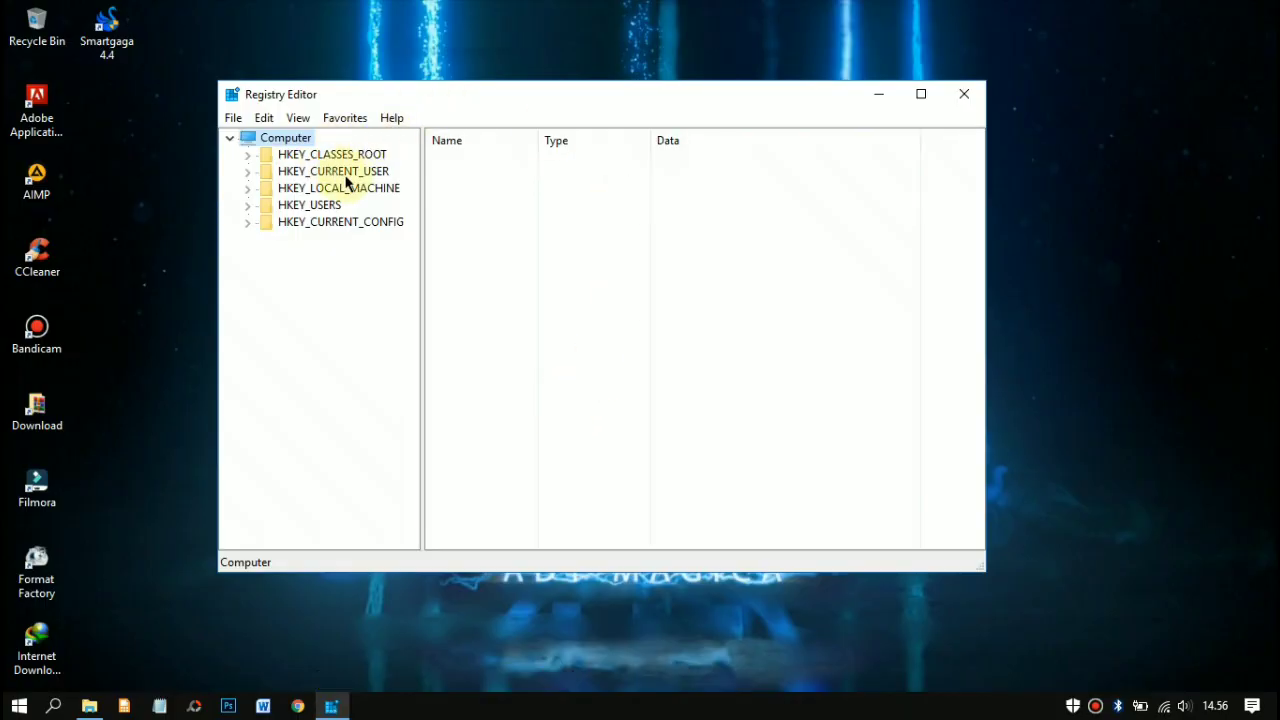
# Step: Delete the SmartGaGa key under HKEY_CURRENT_USER\SOFTWARE and close the Registry Editor
pyautogui.click(350, 172)
pyautogui.click(250, 172)
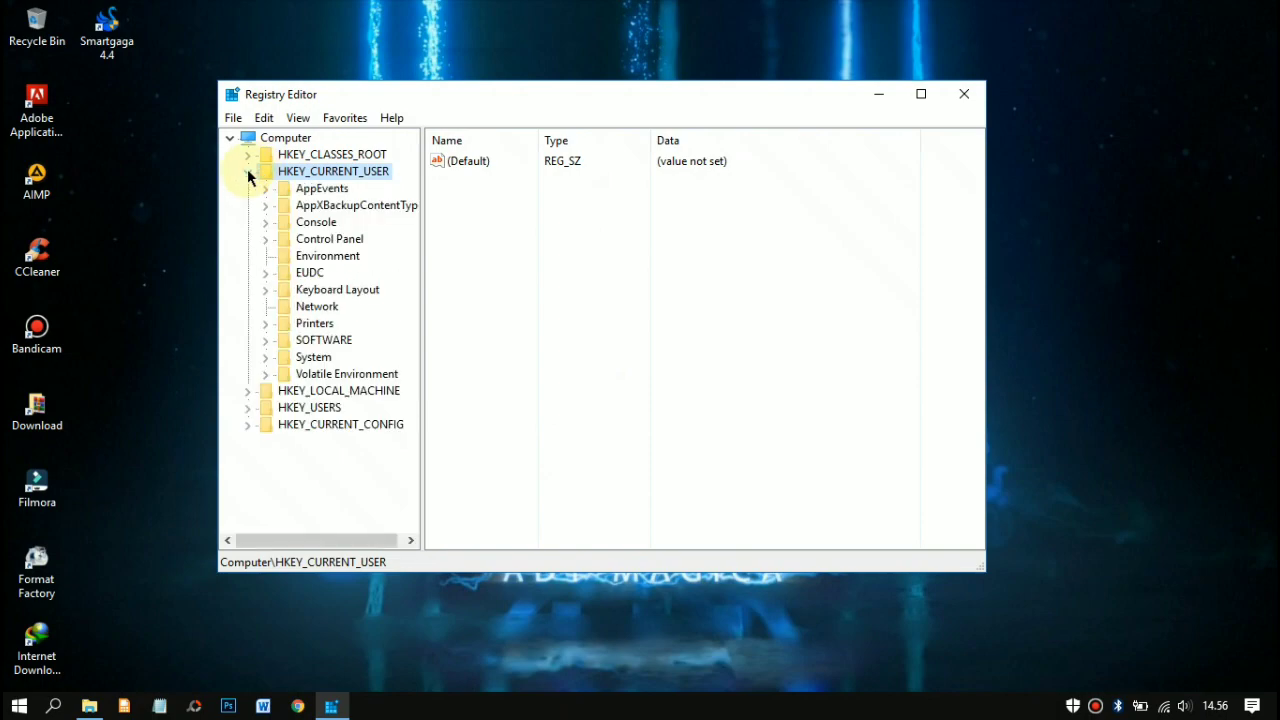
pyautogui.click(266, 340)
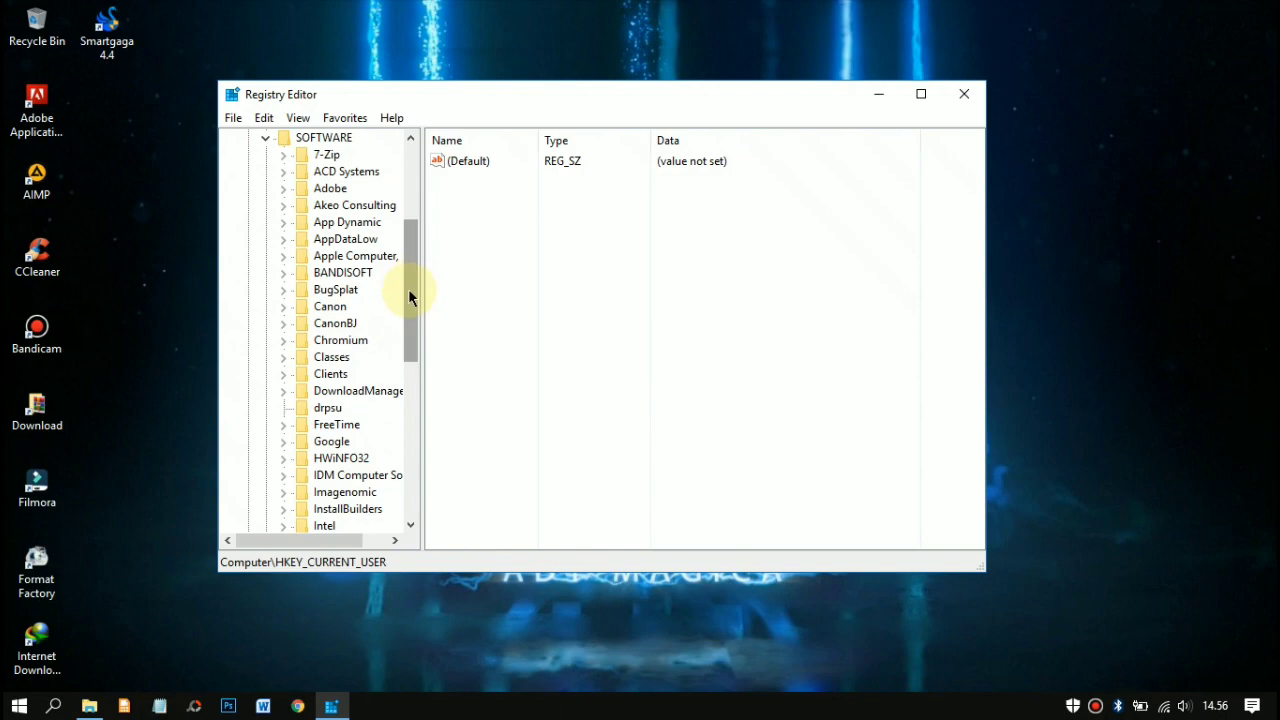
pyautogui.moveTo(408, 288); pyautogui.dragTo(408, 428)
pyautogui.click(345, 408)
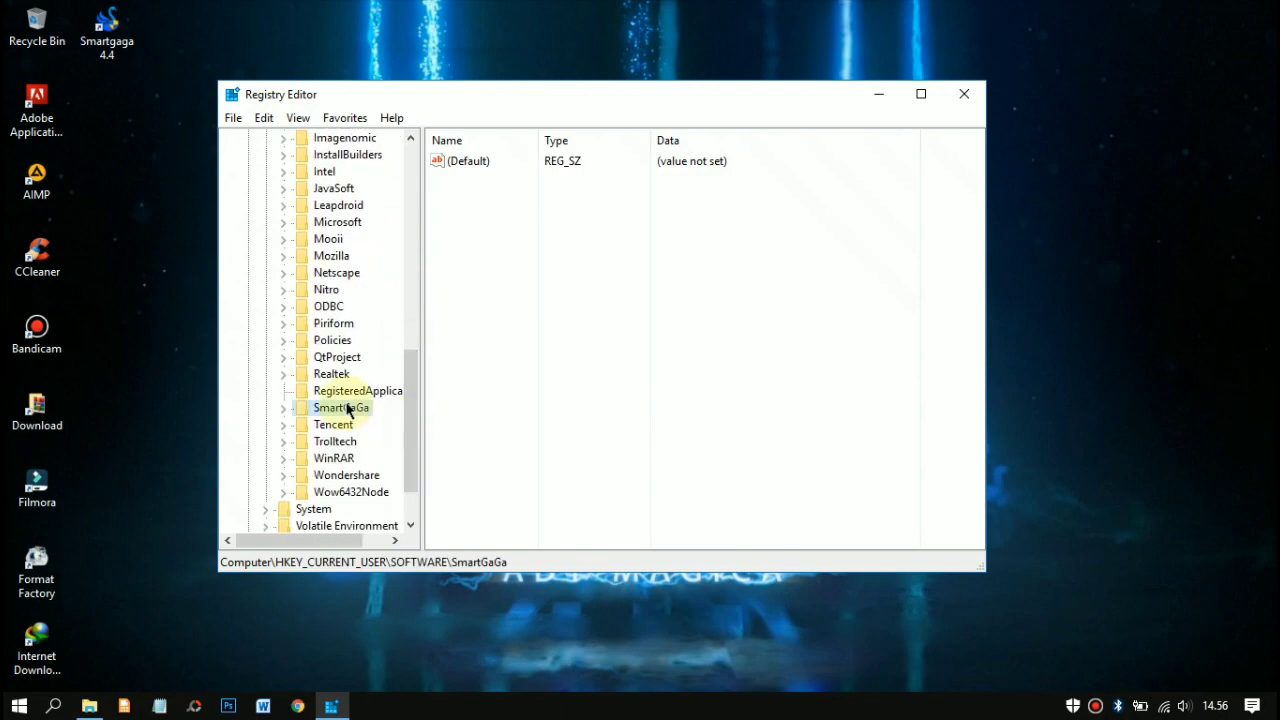
pyautogui.rightClick(341, 413)
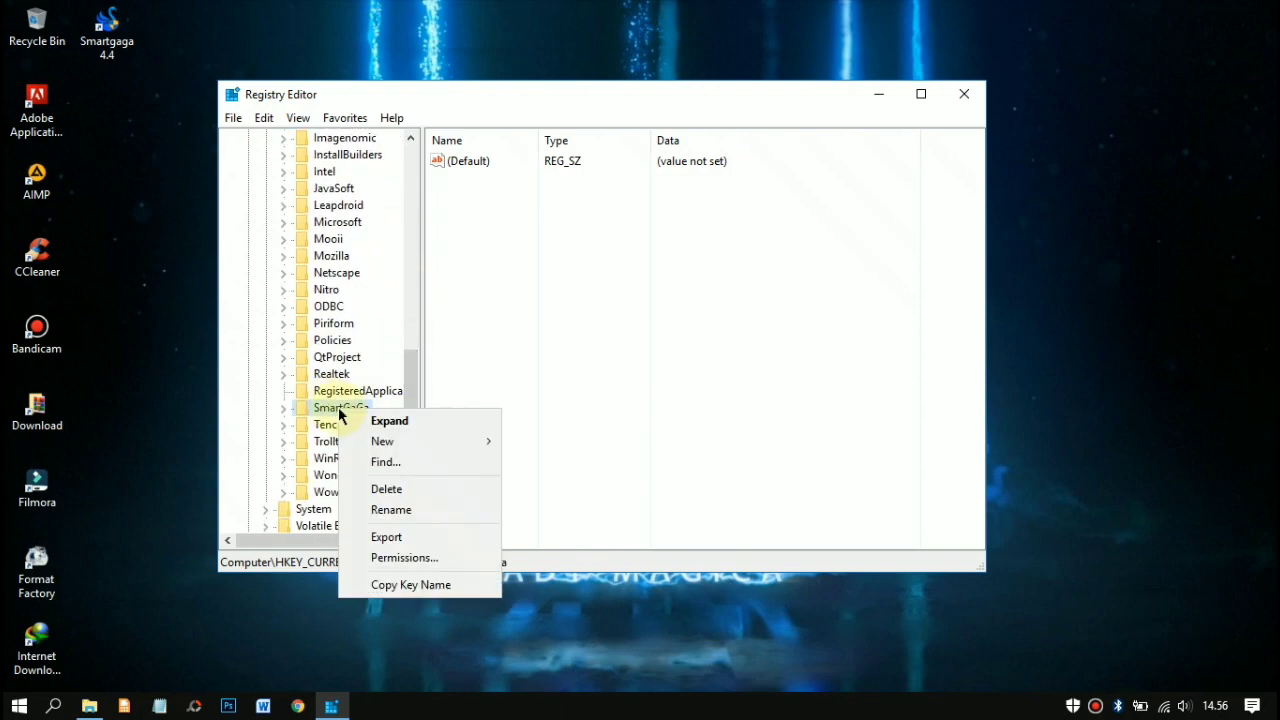
pyautogui.click(412, 489)
pyautogui.click(738, 352)
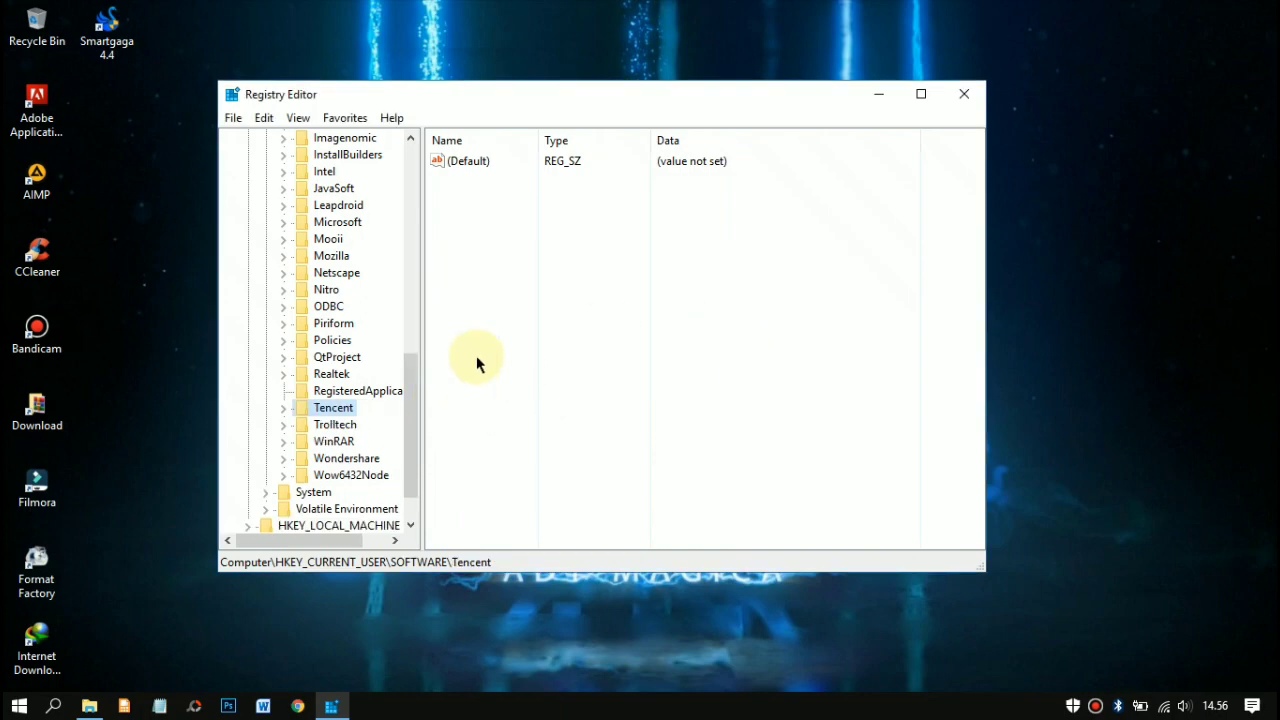
pyautogui.click(964, 94)
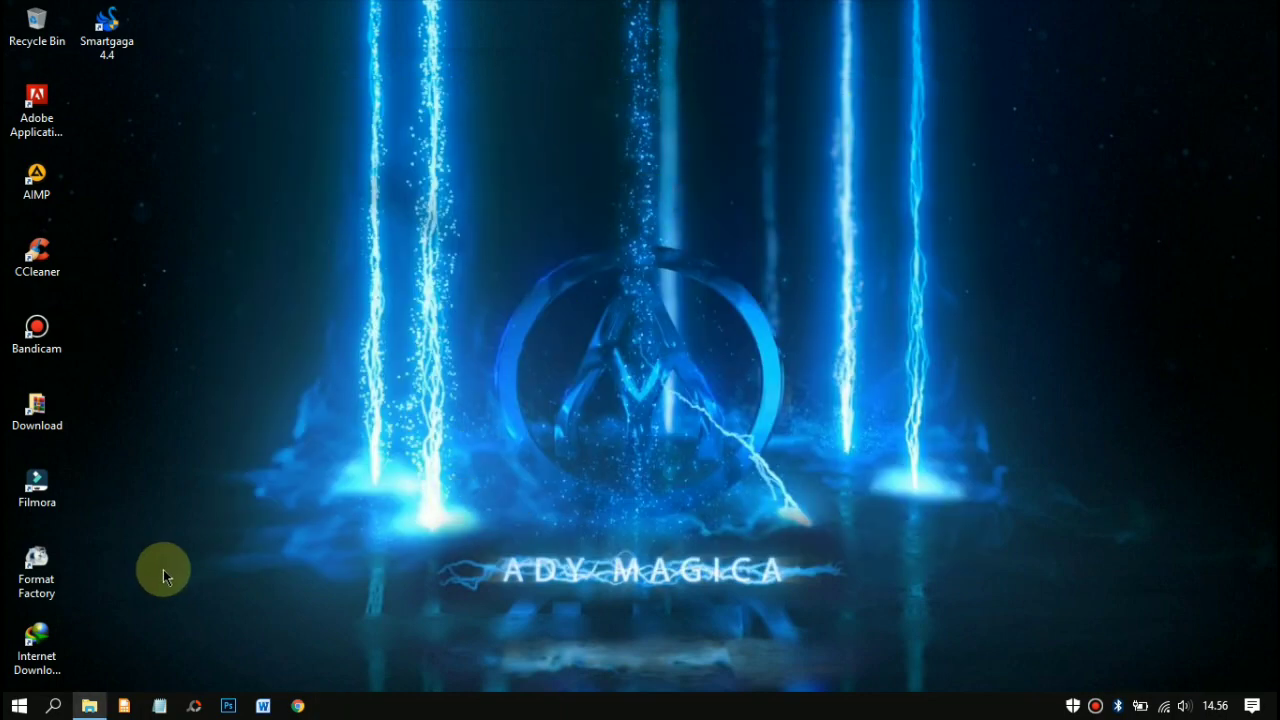
# Step: Open the AppData folder by running appdata from the Run dialog
pyautogui.press('super+r')
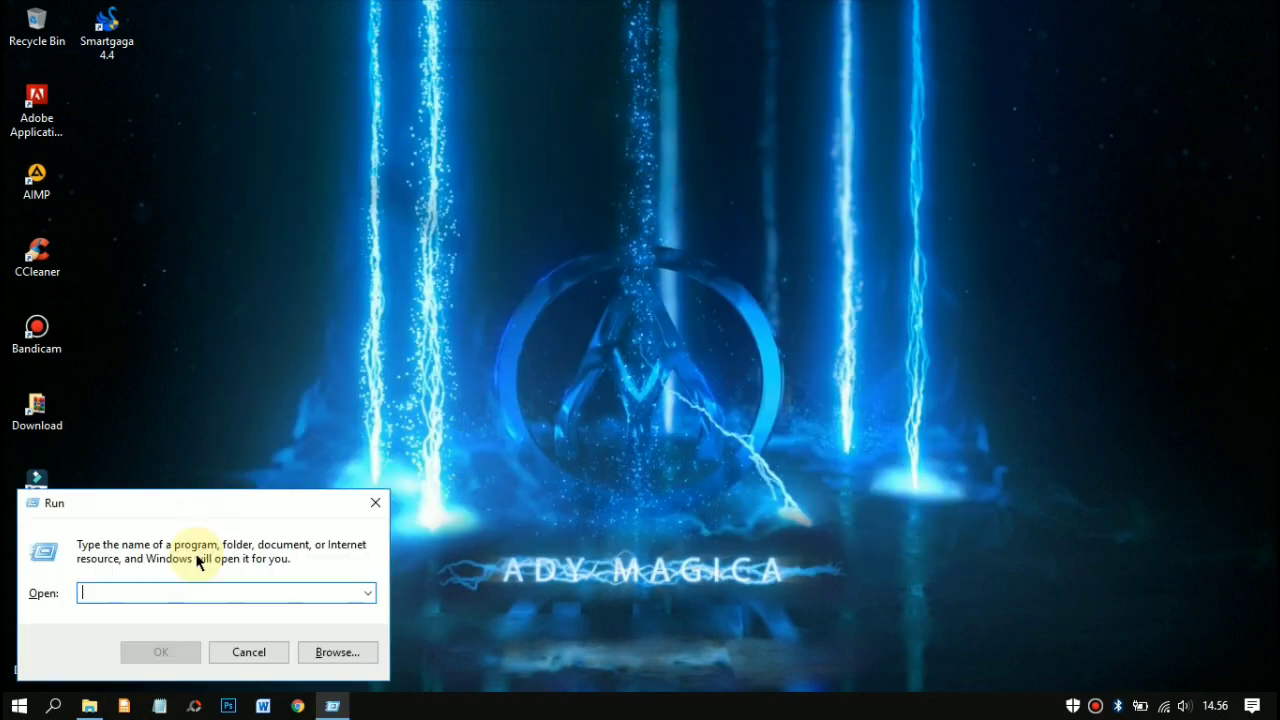
pyautogui.write('appdata')
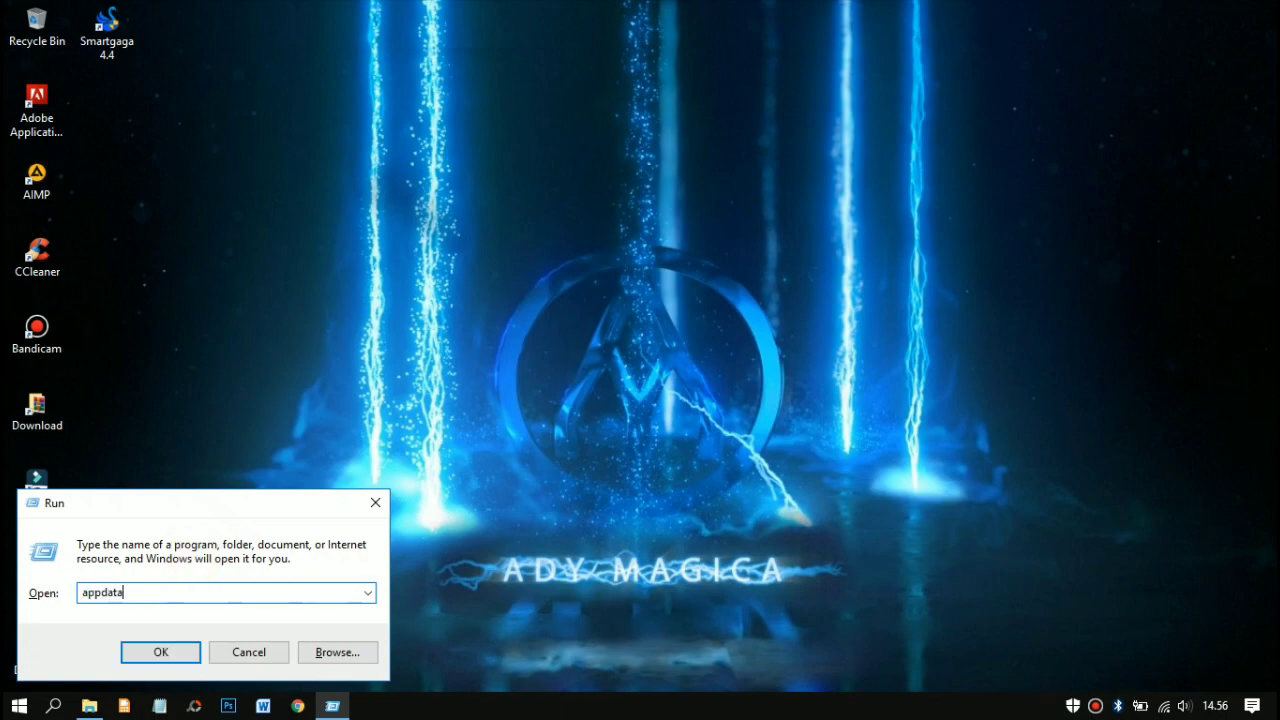
pyautogui.moveTo(151, 591); pyautogui.dragTo(49, 594)
pyautogui.click(168, 588)
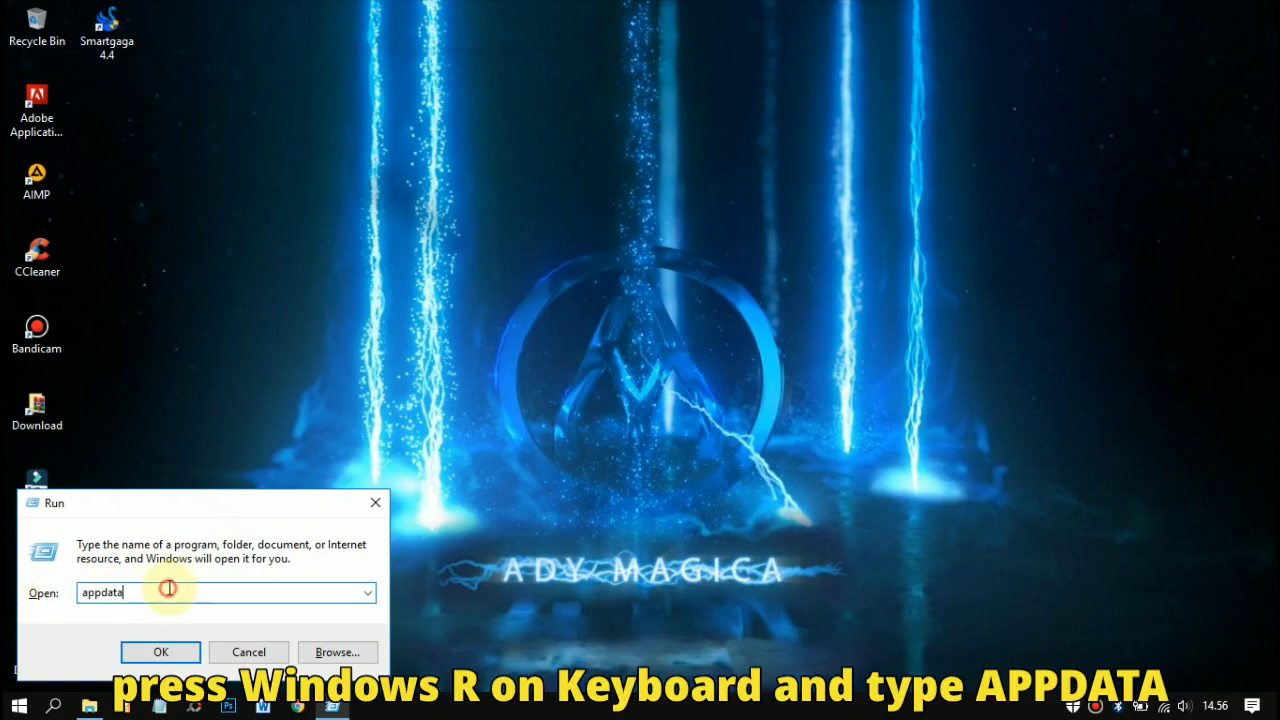
pyautogui.click(161, 651)
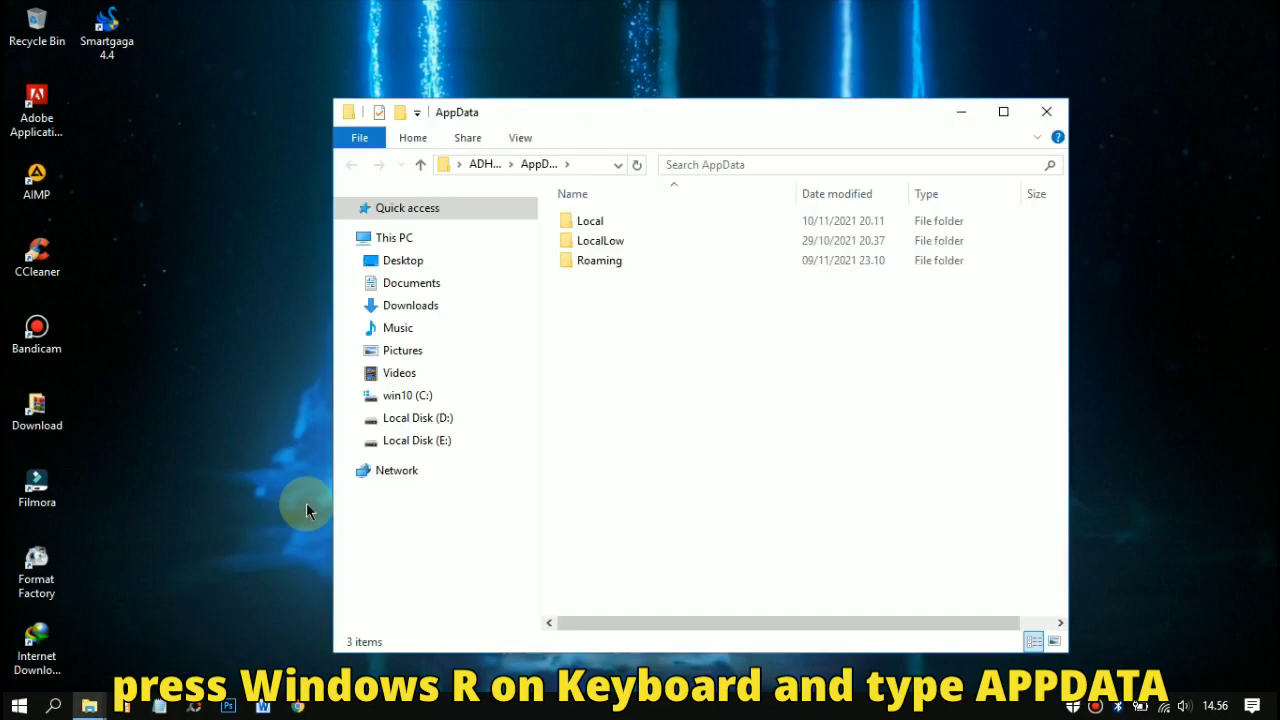
# Step: Delete the SmartGaGa folder from AppData\Roaming and close the folder window
pyautogui.click(1003, 111)
pyautogui.click(258, 160)
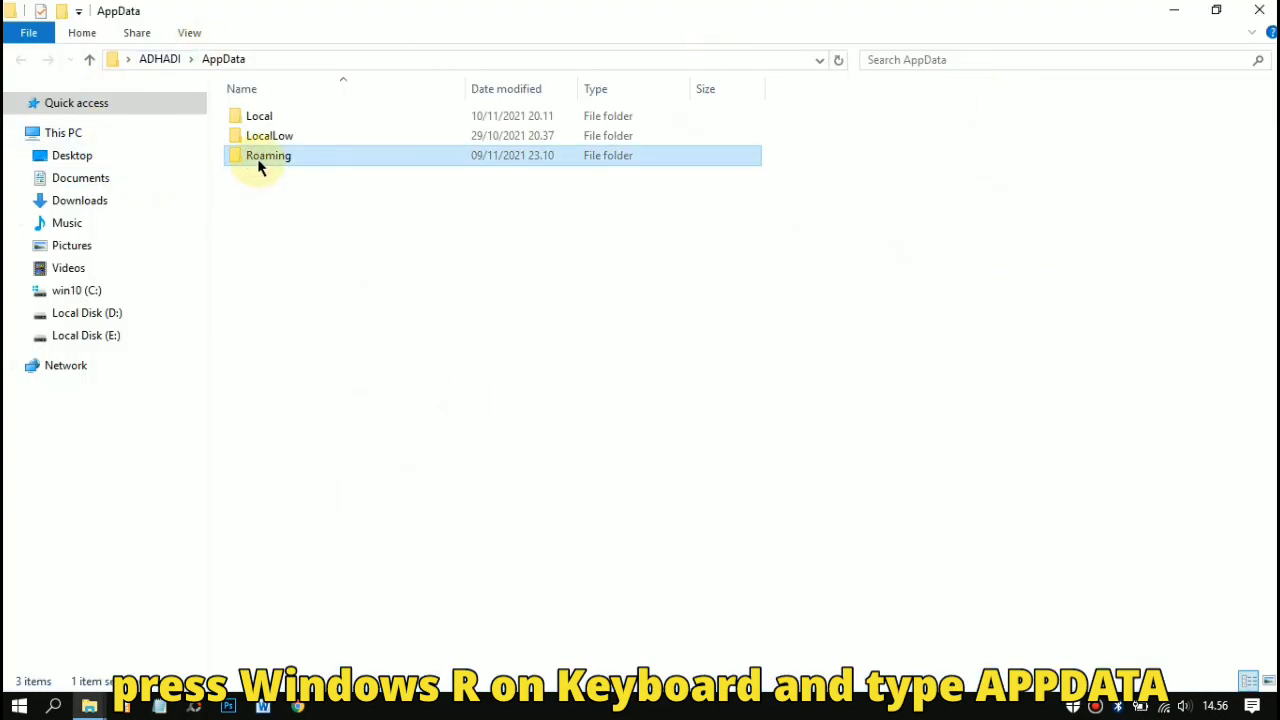
pyautogui.doubleClick(257, 158)
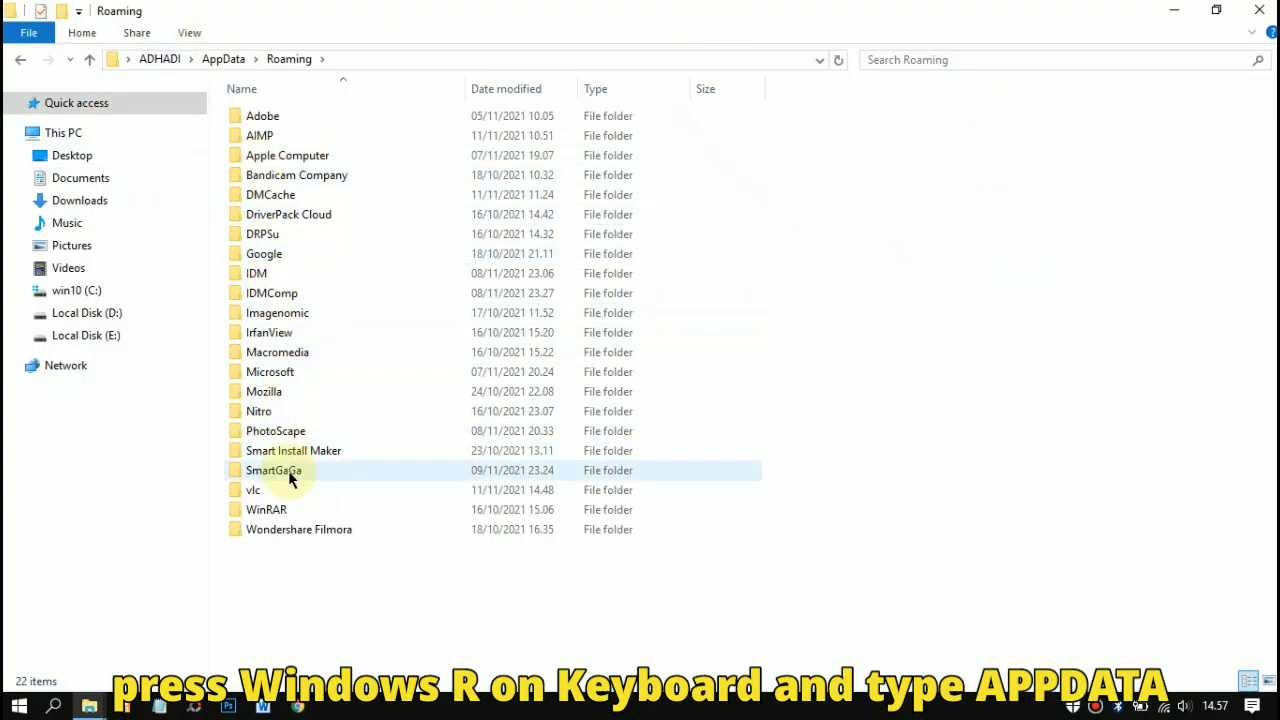
pyautogui.click(290, 478)
pyautogui.rightClick(312, 474)
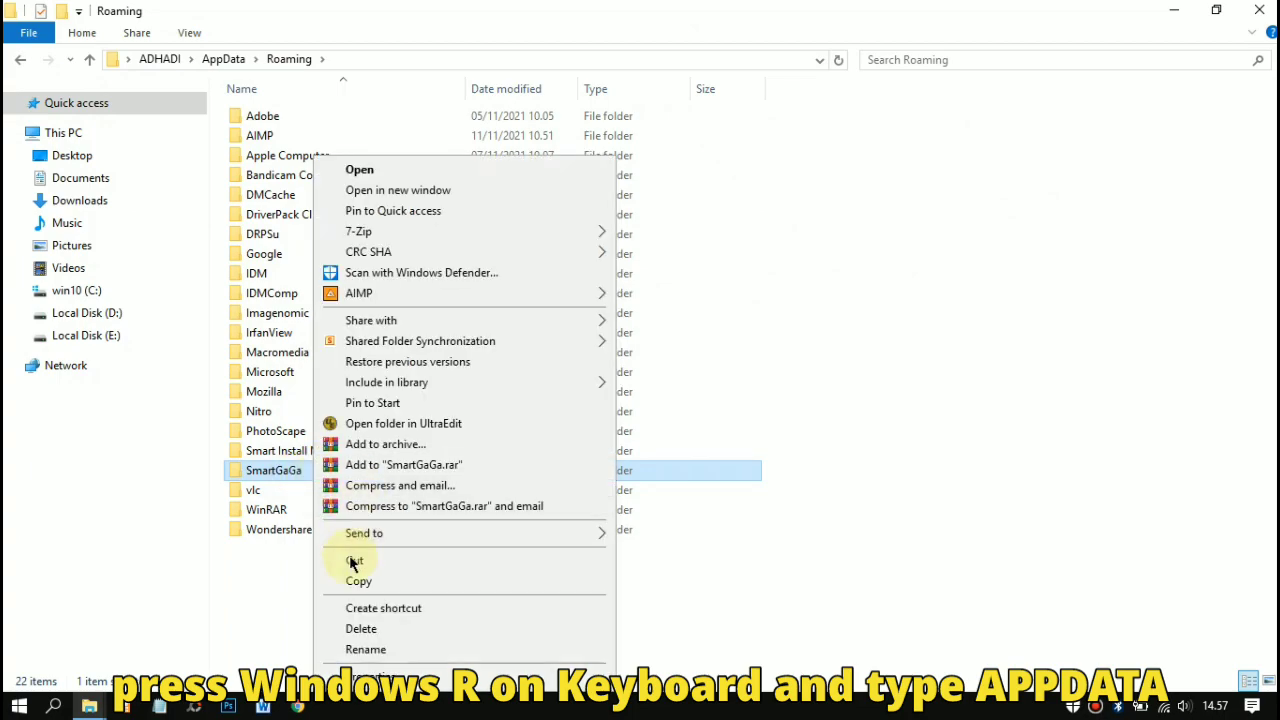
pyautogui.click(397, 631)
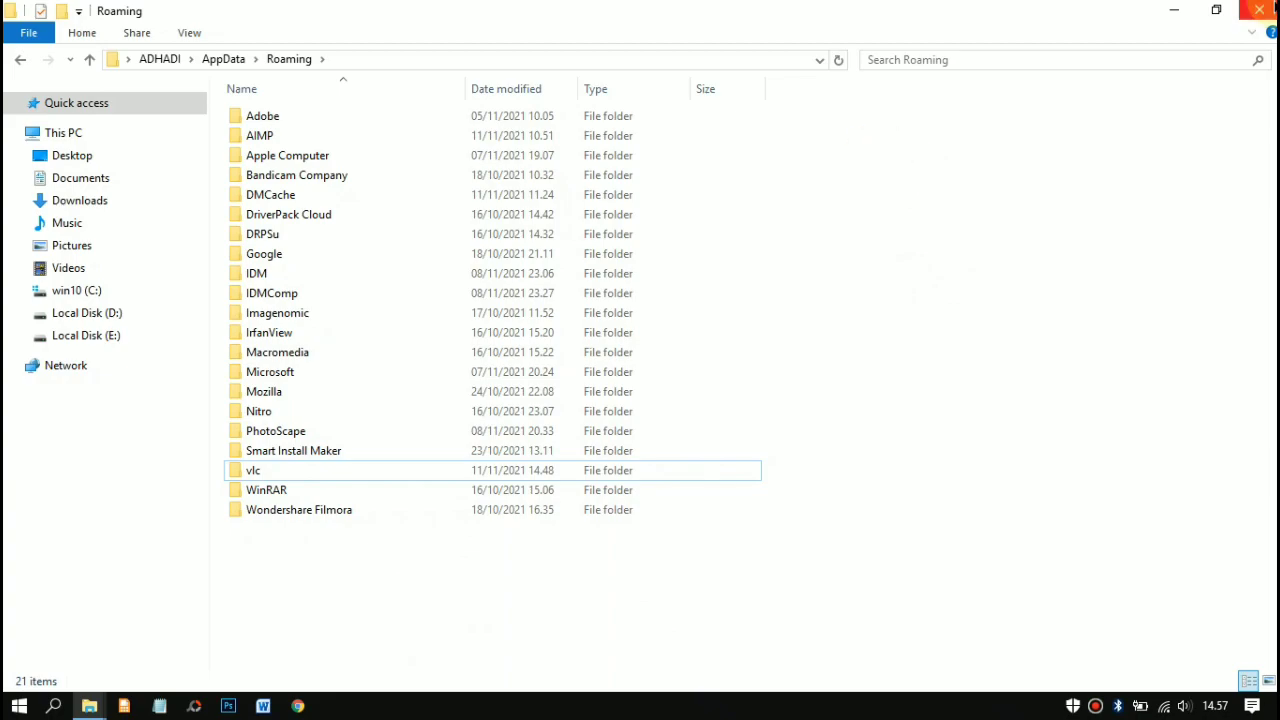
pyautogui.click(1262, 10)
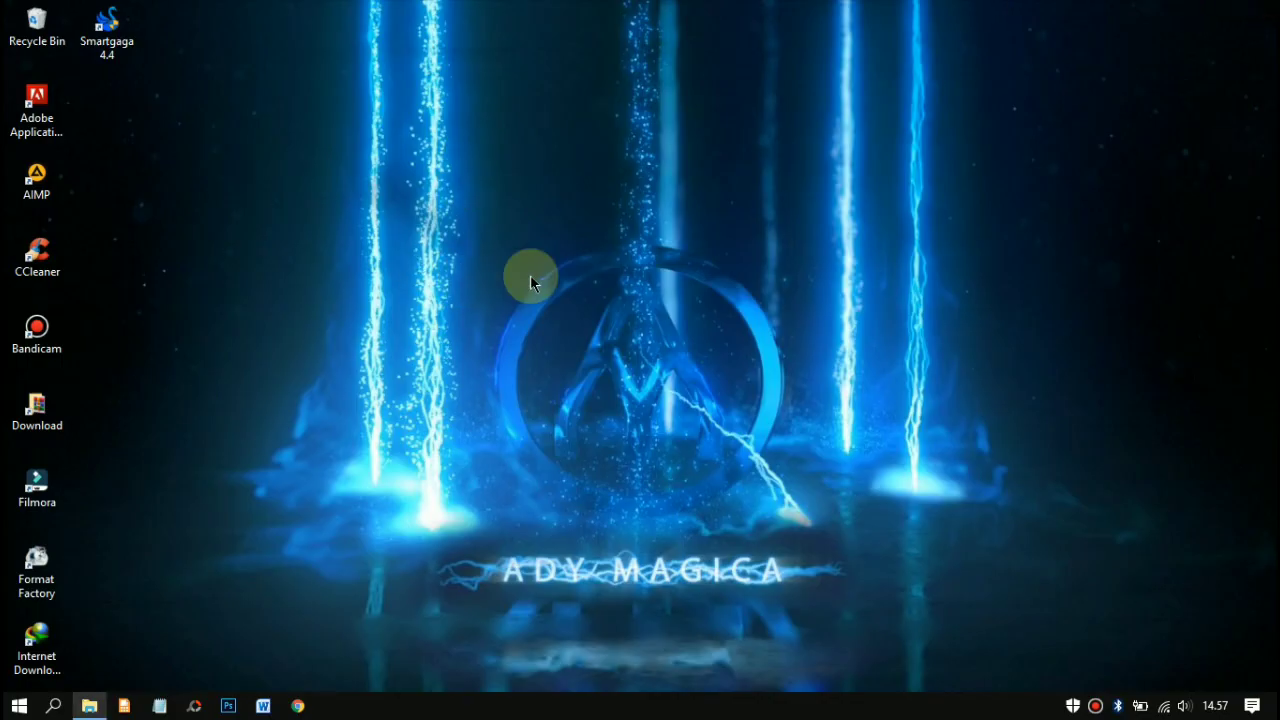
# Step: Empty the Recycle Bin to permanently delete the SmartGaGa folder
pyautogui.rightClick(20, 30)
pyautogui.click(155, 57)
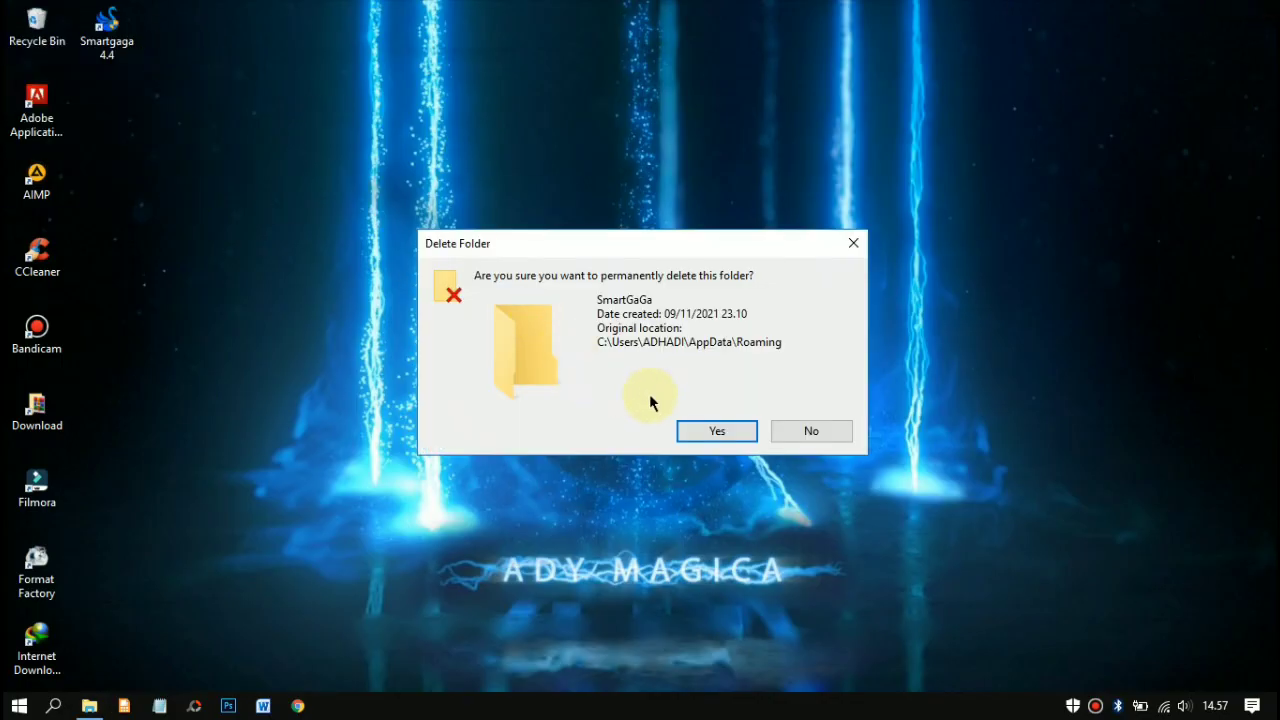
pyautogui.click(717, 430)
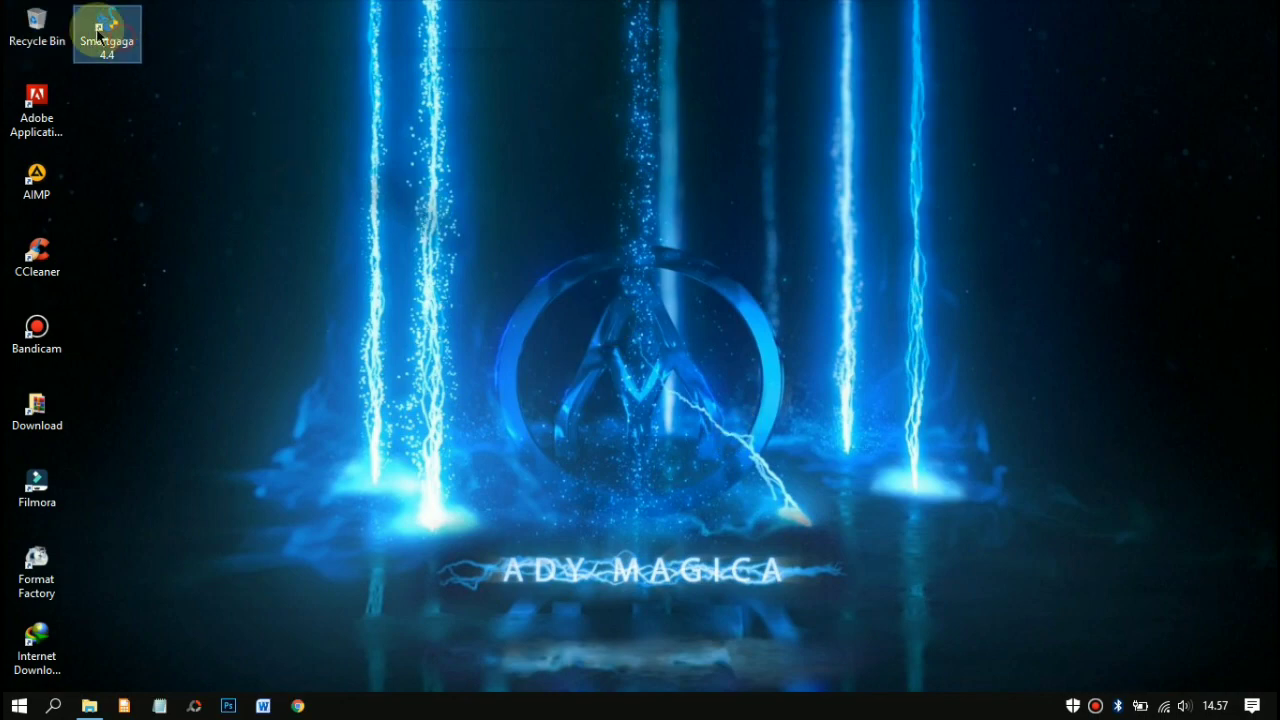
# Step: Move the Smartgaga 4.4 desktop shortcut to the Recycle Bin and empty the bin
pyautogui.moveTo(97, 35); pyautogui.dragTo(45, 30)
pyautogui.rightClick(50, 32)
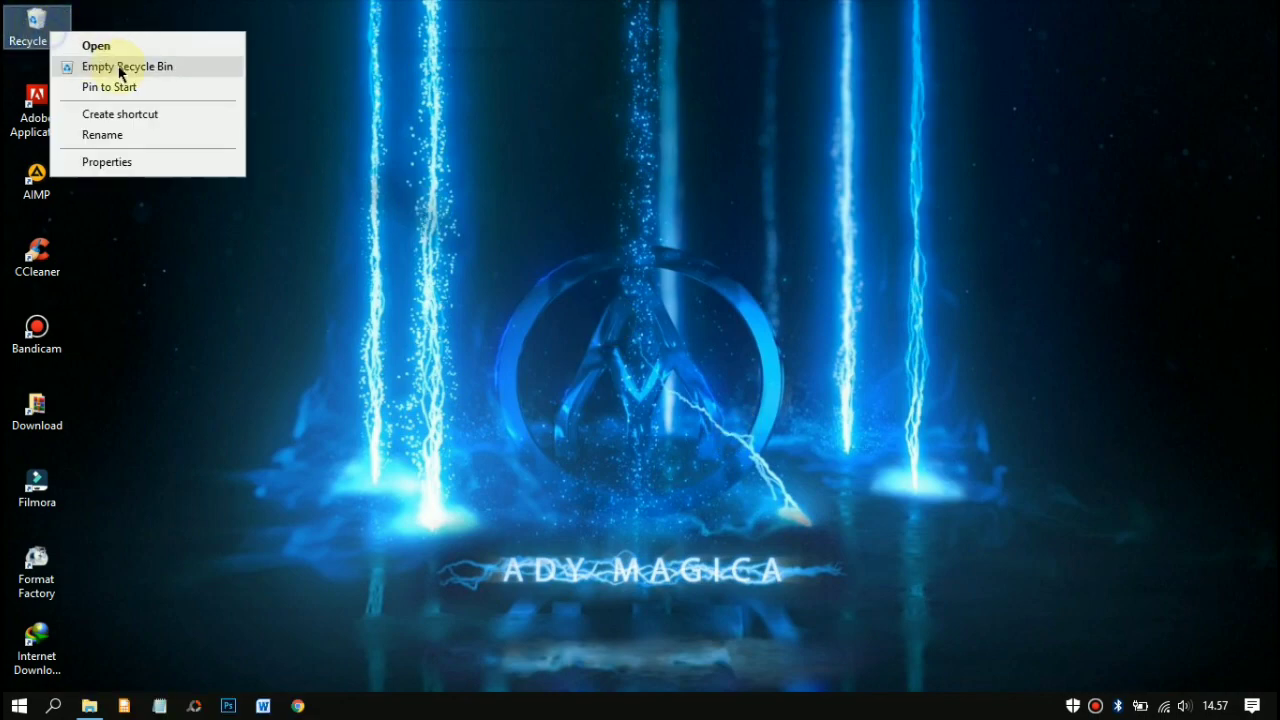
pyautogui.click(119, 67)
pyautogui.click(711, 431)
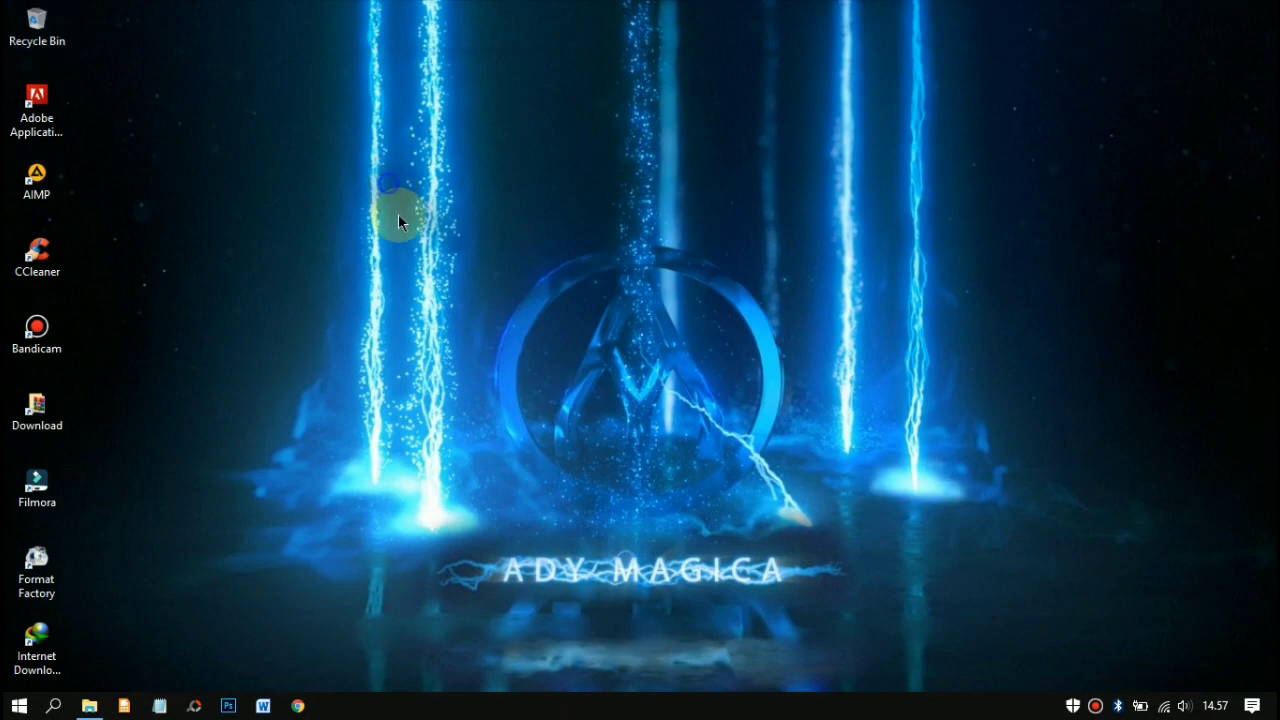
# Step: Bring up the DATA\Download folder on drive E and display its files as large icons
pyautogui.rightClick(388, 183)
pyautogui.click(443, 243)
pyautogui.click(89, 706)
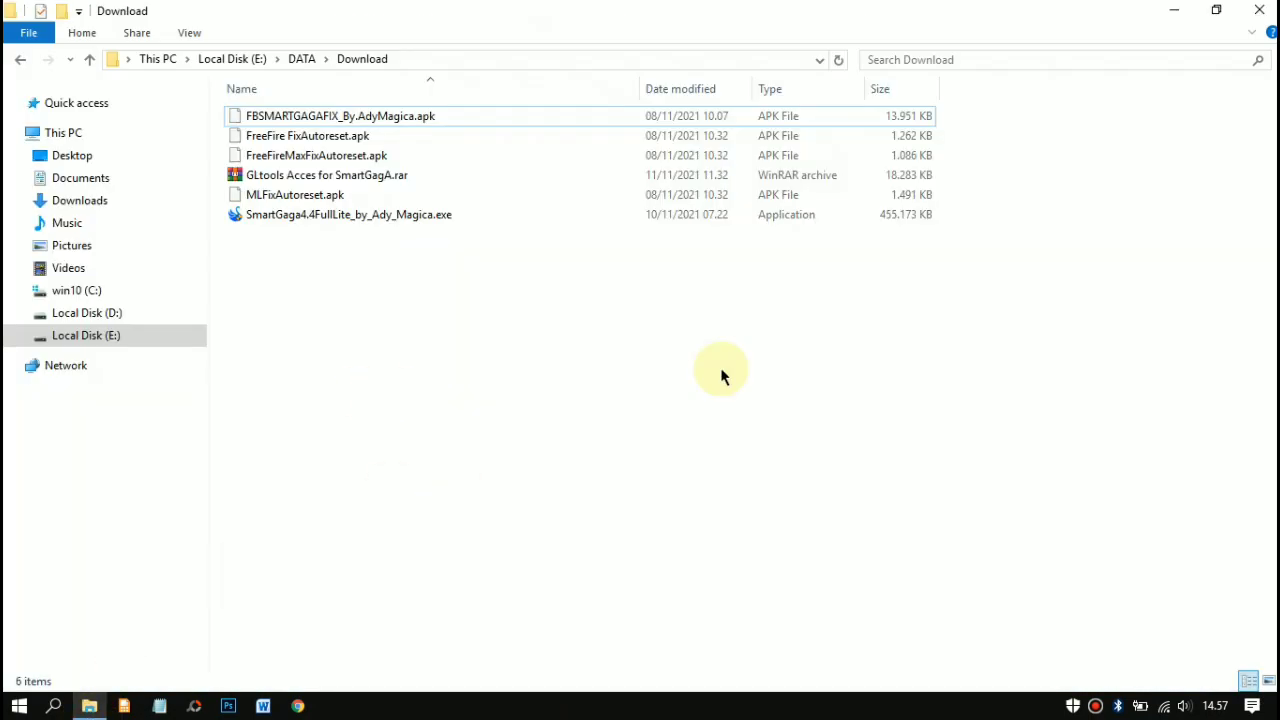
pyautogui.hotkey('ctrl', 'shift', '2')
# Step: Launch the SmartGaga 4.4 Full Lite installer, minimize the folder window, and accept English as the setup language
pyautogui.click(806, 190)
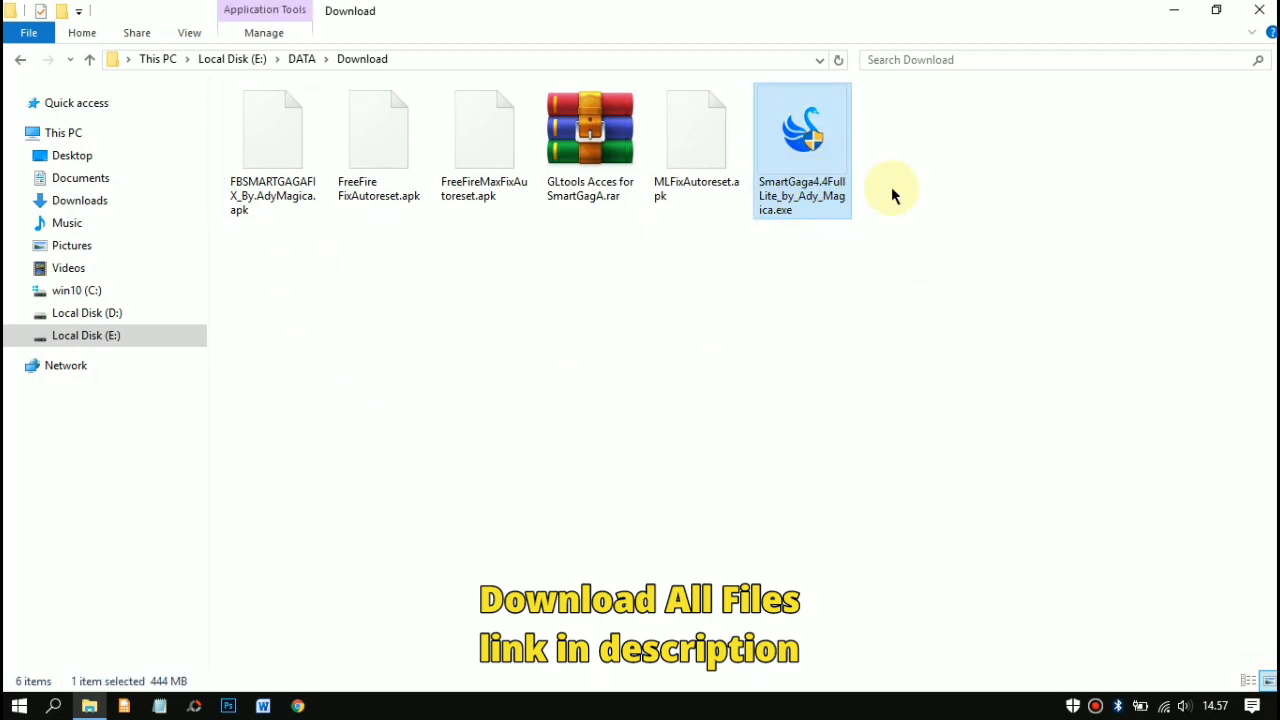
pyautogui.doubleClick(815, 170)
pyautogui.click(1175, 11)
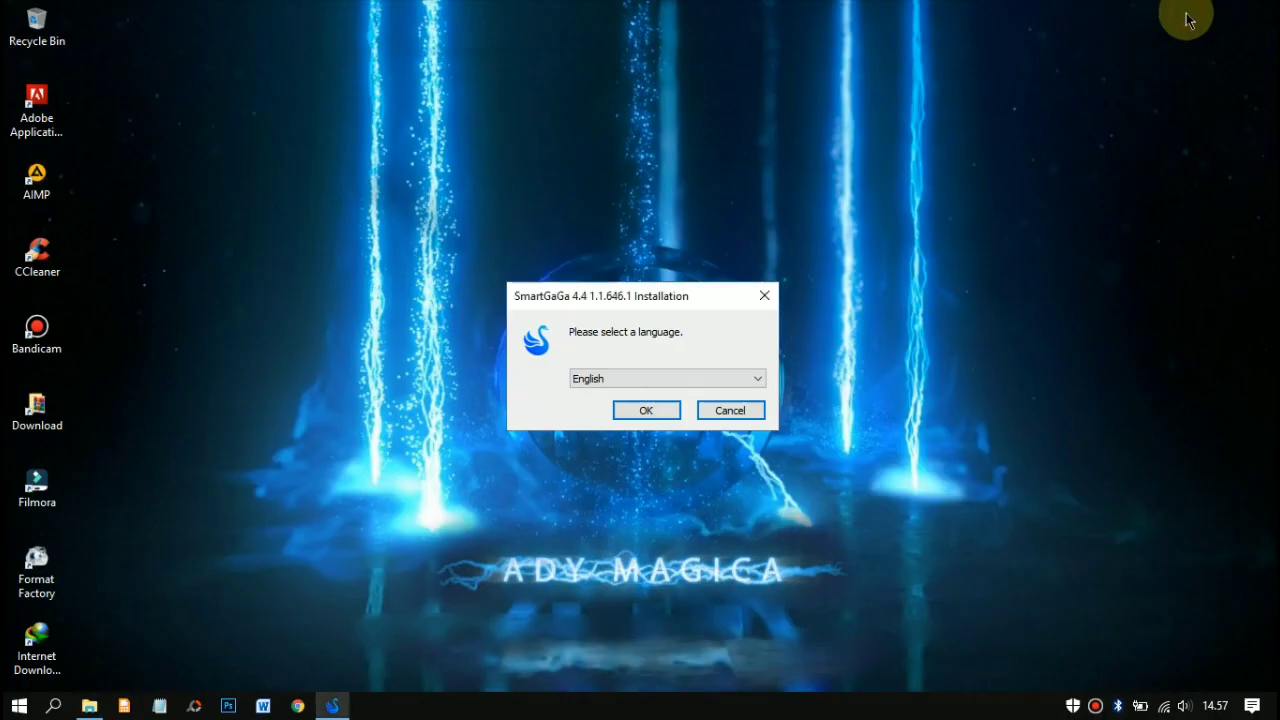
pyautogui.moveTo(700, 300); pyautogui.dragTo(689, 163)
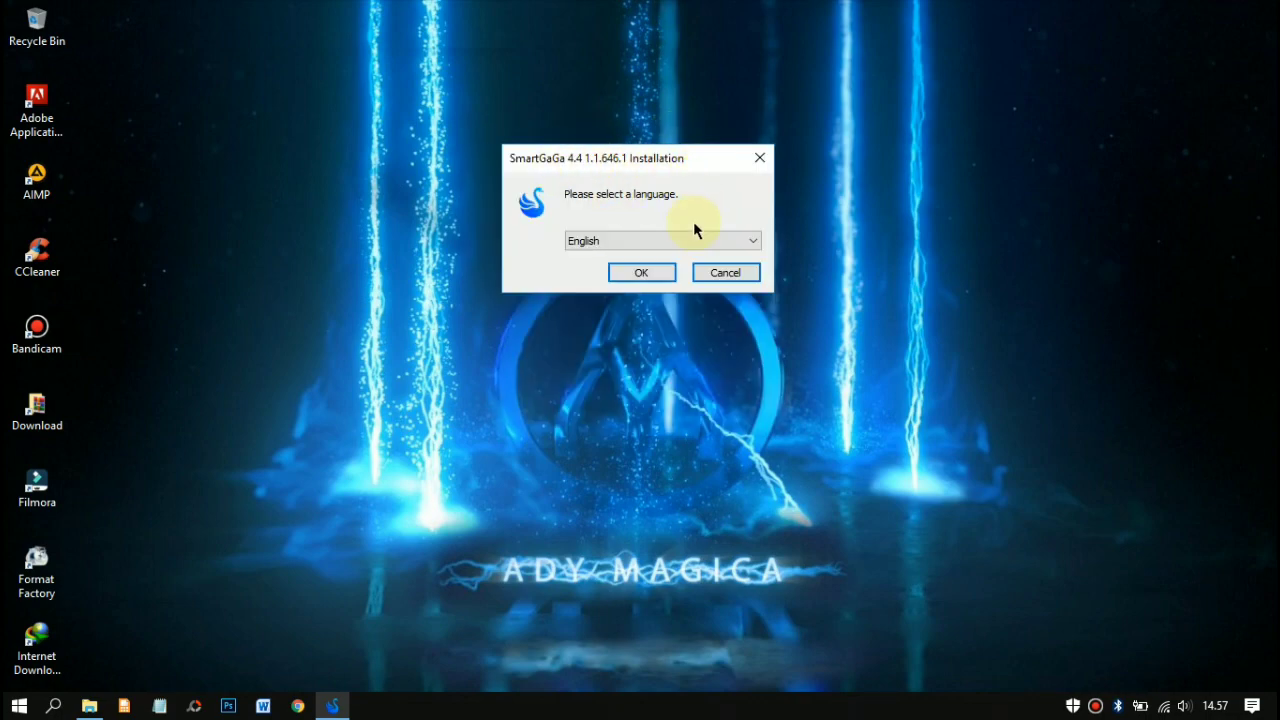
pyautogui.click(641, 272)
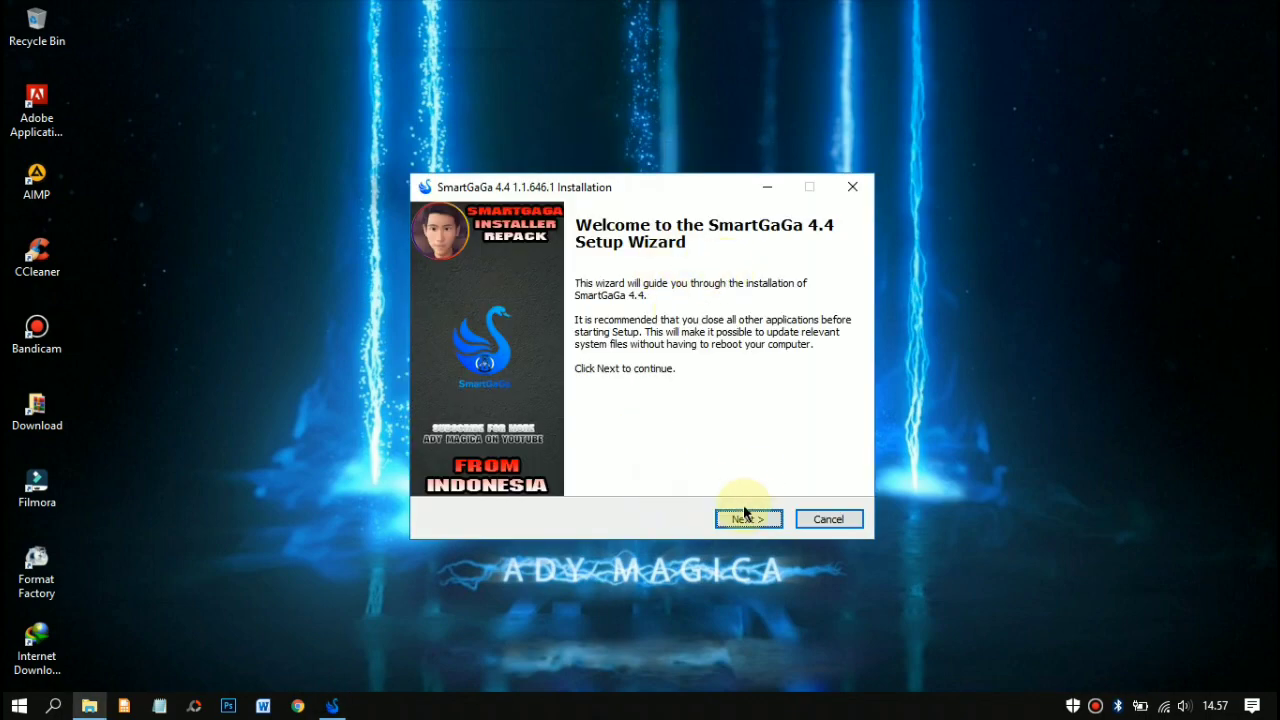
# Step: Accept the SmartGaGa 4.4 license agreement and read through the setup information to reach the install location page
pyautogui.click(747, 521)
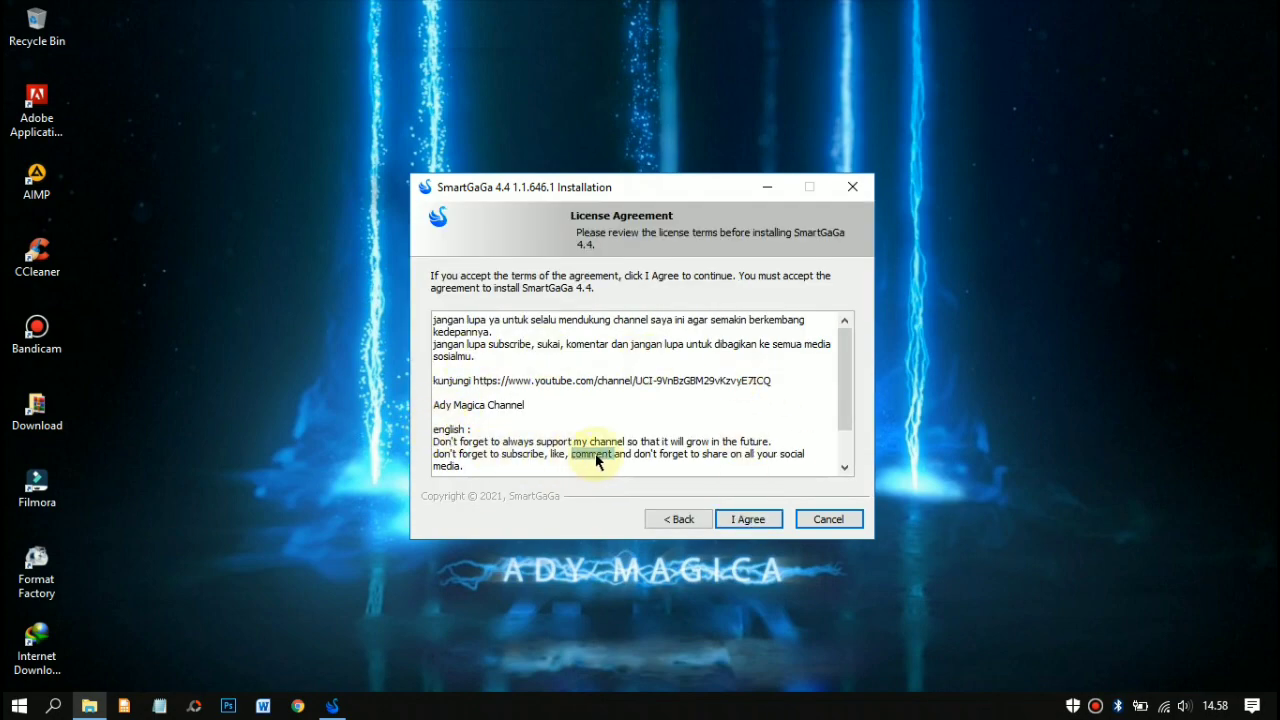
pyautogui.click(746, 520)
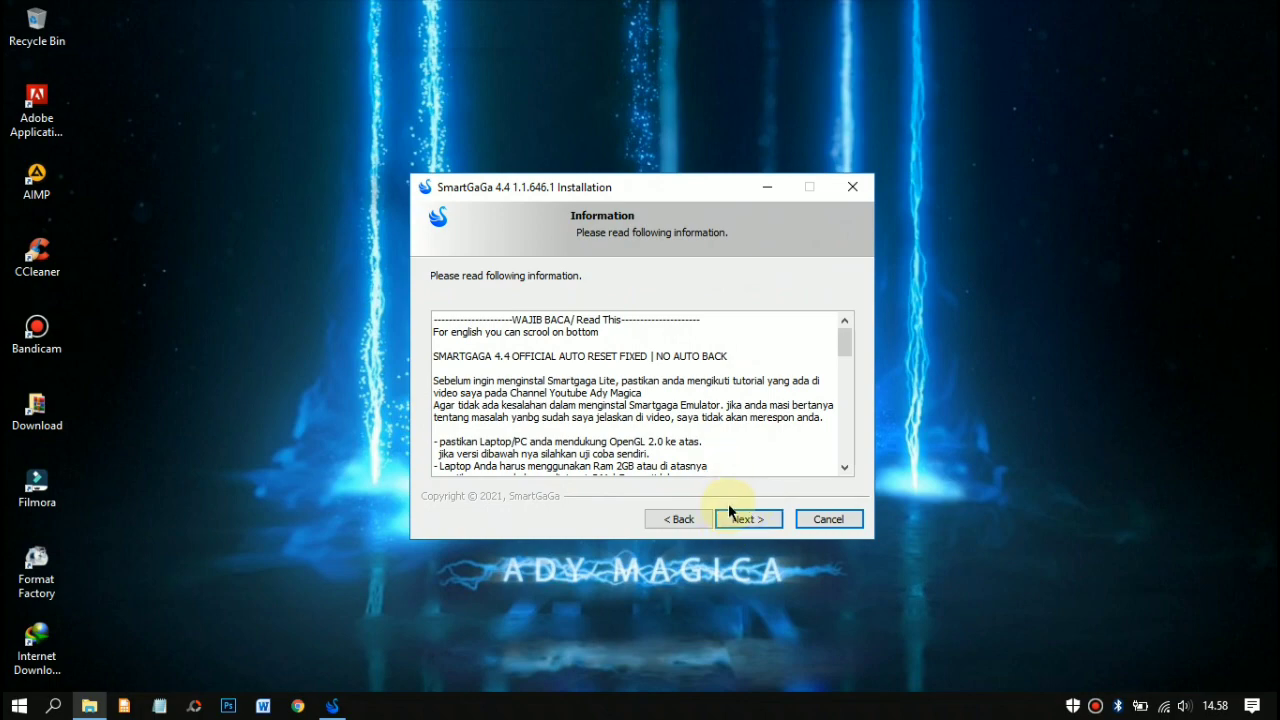
pyautogui.moveTo(541, 417); pyautogui.dragTo(830, 424)
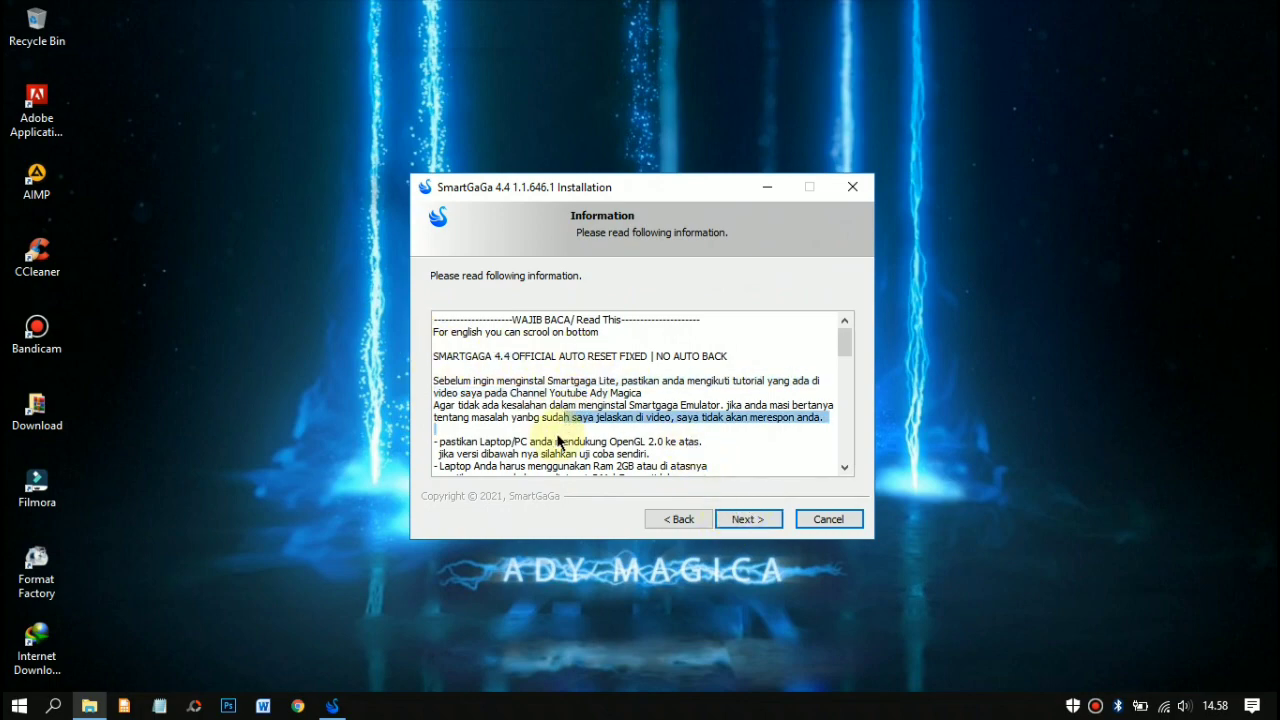
pyautogui.click(558, 443)
pyautogui.moveTo(845, 343); pyautogui.dragTo(811, 429)
pyautogui.click(748, 520)
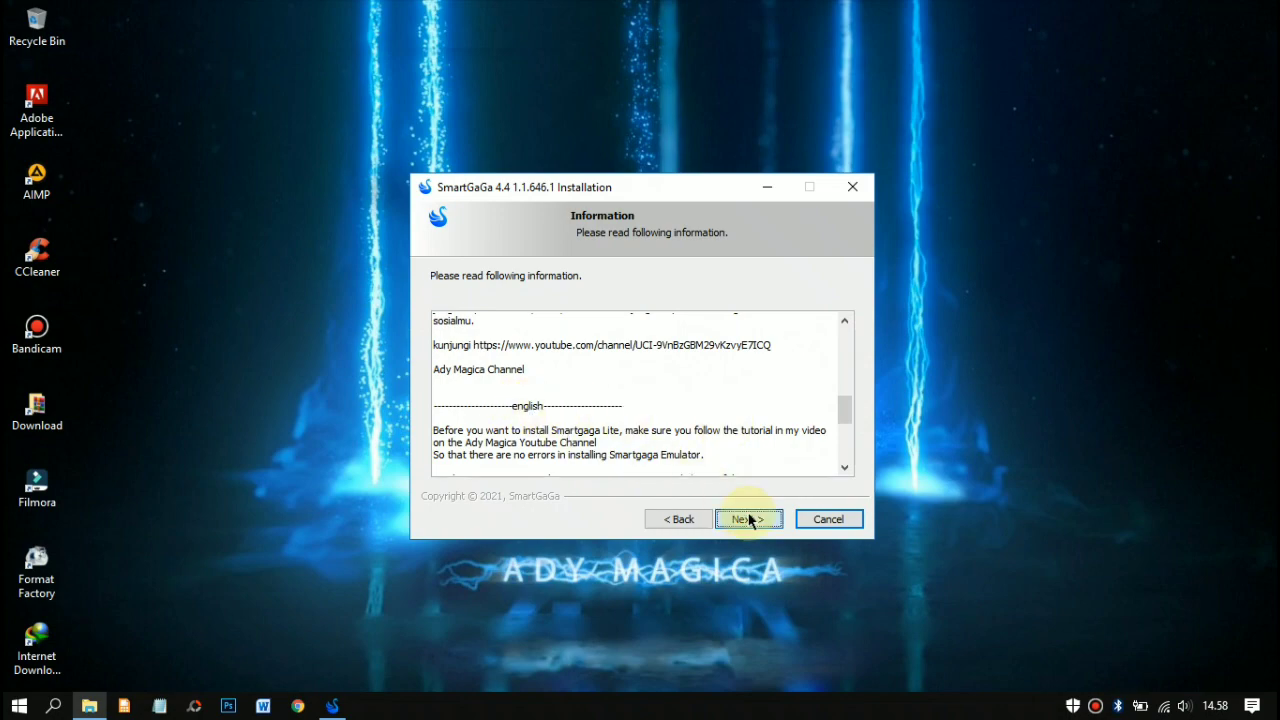
# Step: Set the SmartGaGa 4.4 destination folder to E:\Emulator\SmartGaGa 4.4 and accept the location
pyautogui.moveTo(666, 406); pyautogui.dragTo(350, 424)
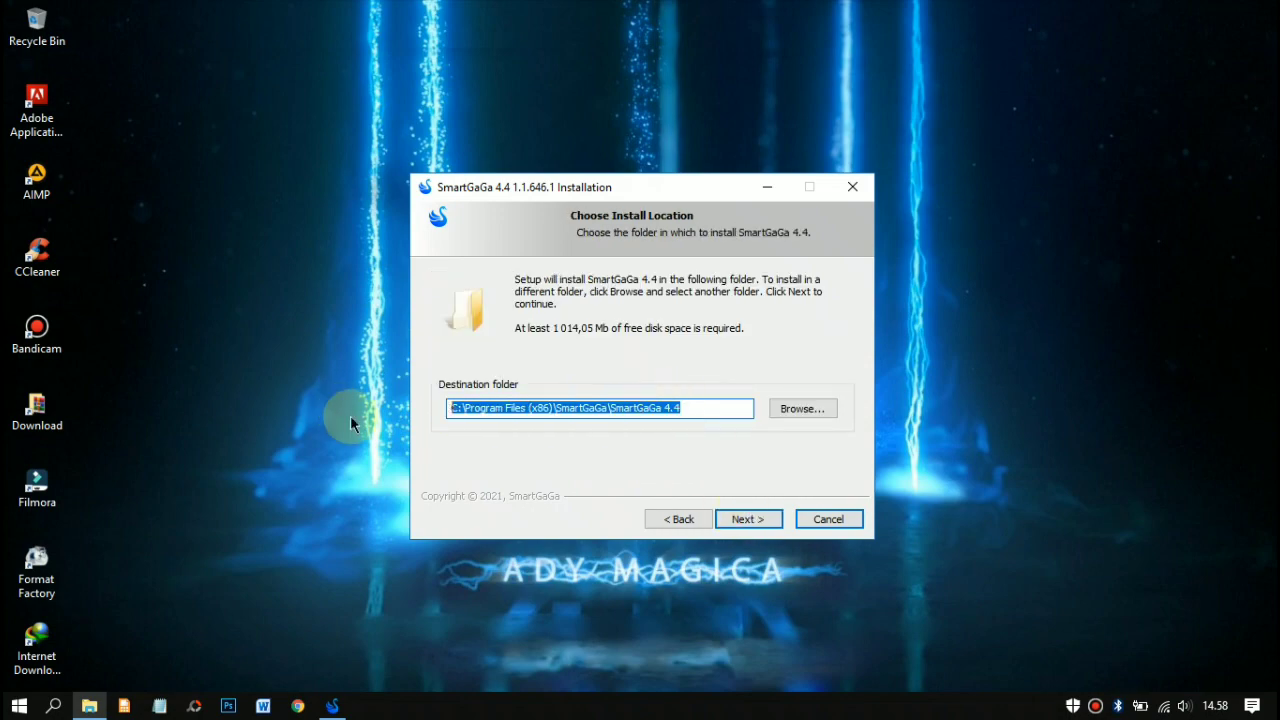
pyautogui.click(801, 409)
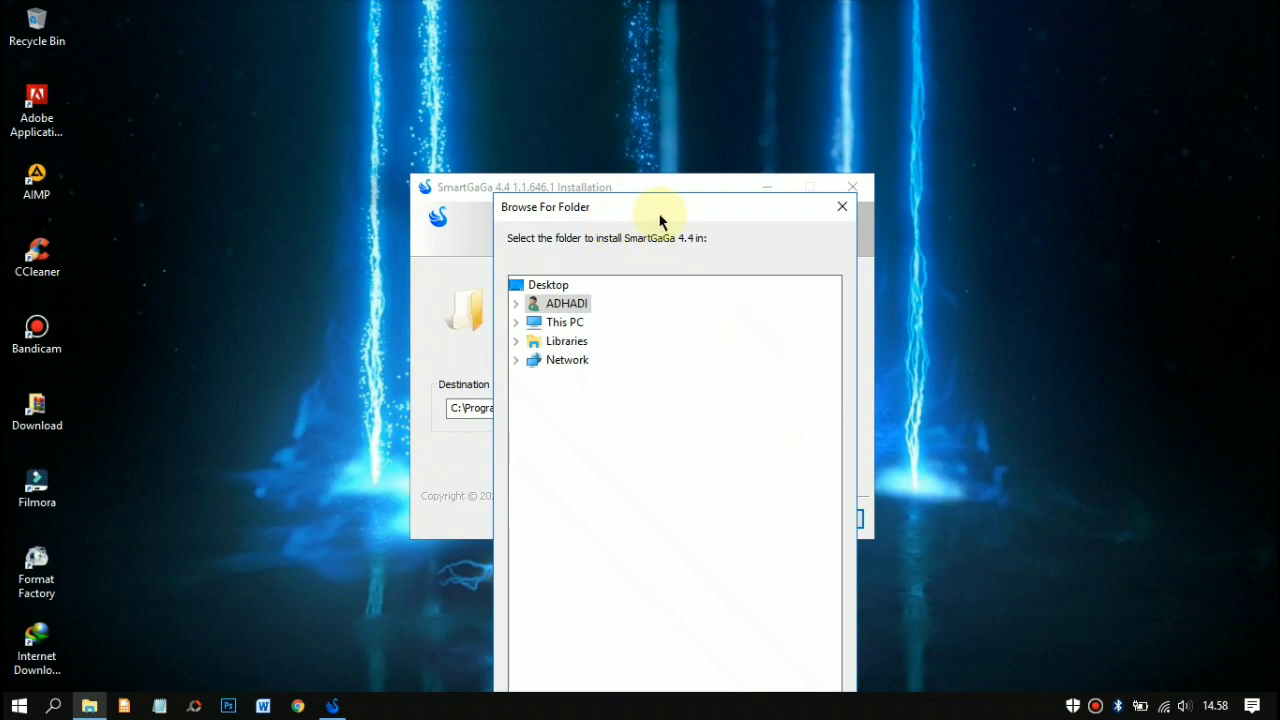
pyautogui.moveTo(660, 220); pyautogui.dragTo(651, 16)
pyautogui.click(561, 184)
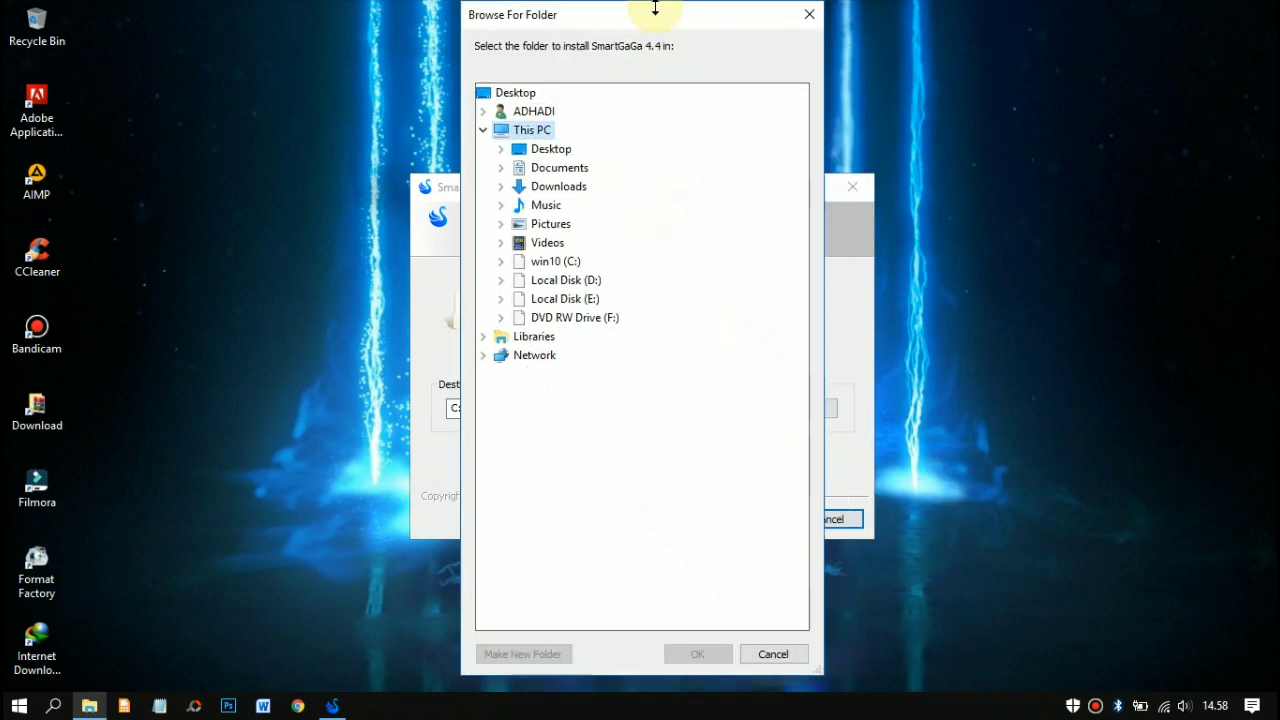
pyautogui.doubleClick(562, 300)
pyautogui.click(571, 413)
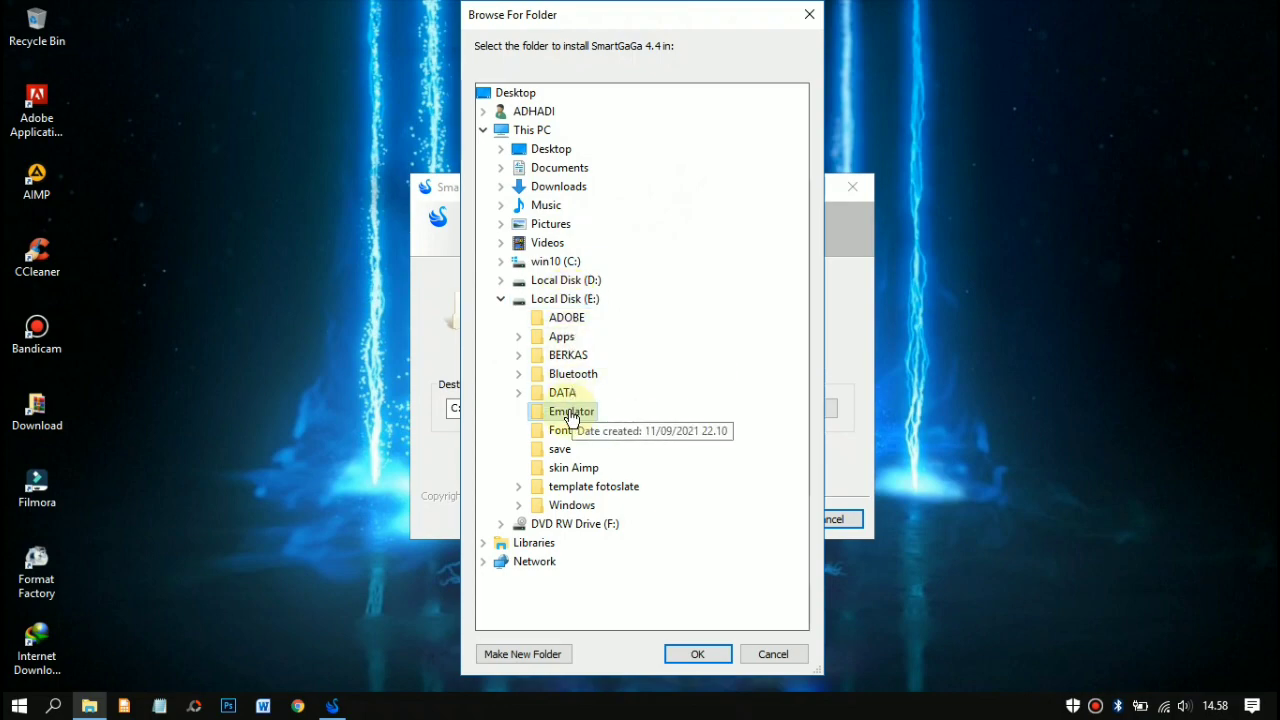
pyautogui.click(690, 654)
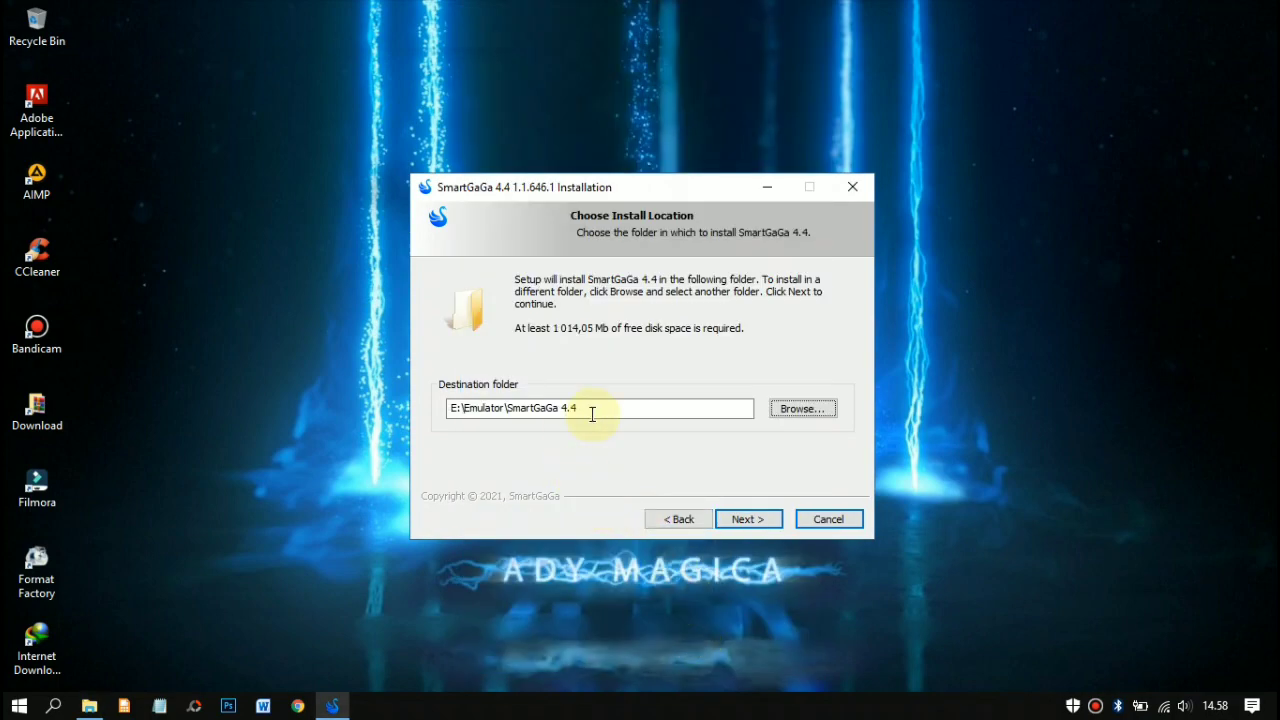
pyautogui.click(757, 522)
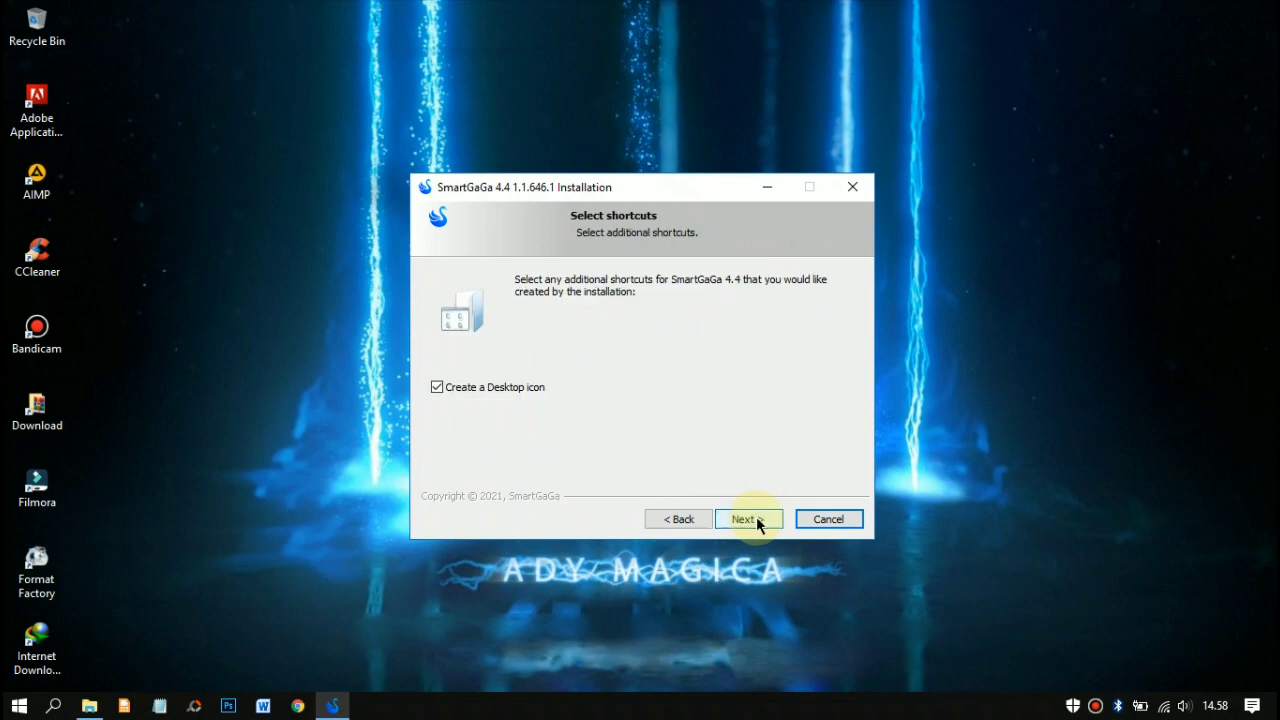
# Step: Install SmartGaGa 4.4 with a desktop icon and finish the wizard with the product web site visit turned off
pyautogui.click(749, 518)
pyautogui.click(751, 518)
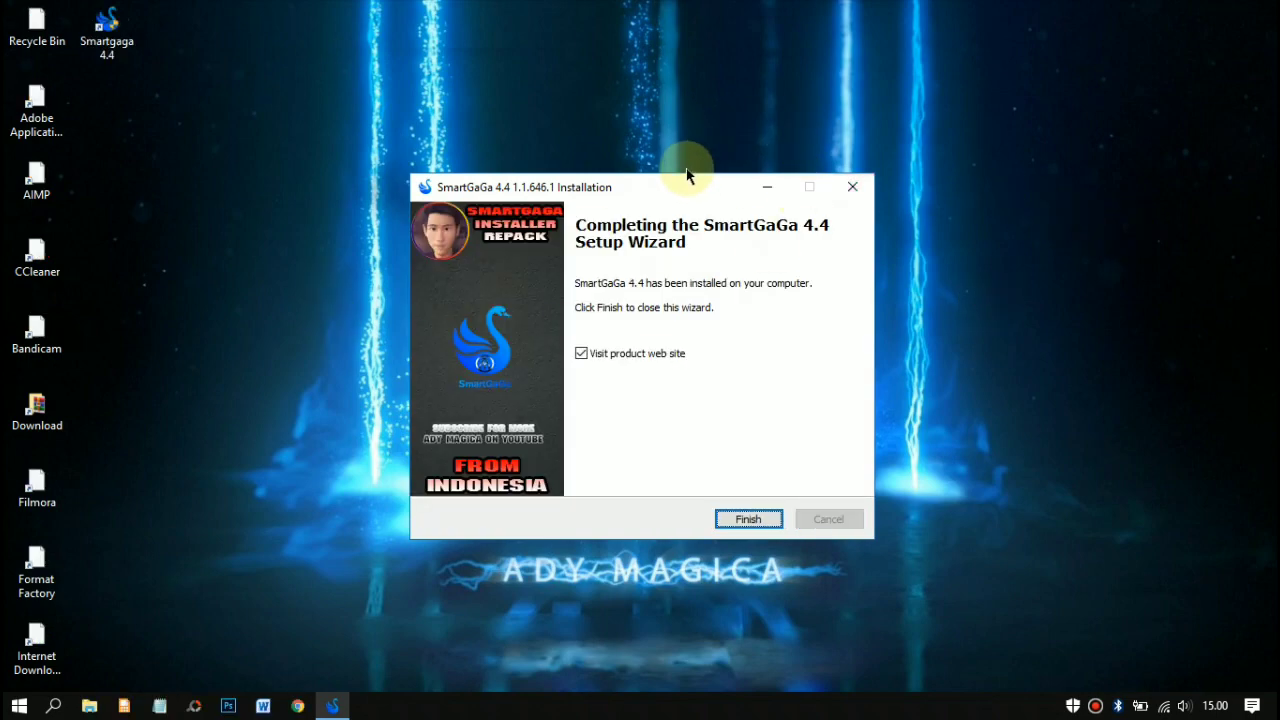
pyautogui.moveTo(646, 180); pyautogui.dragTo(649, 127)
pyautogui.click(586, 303)
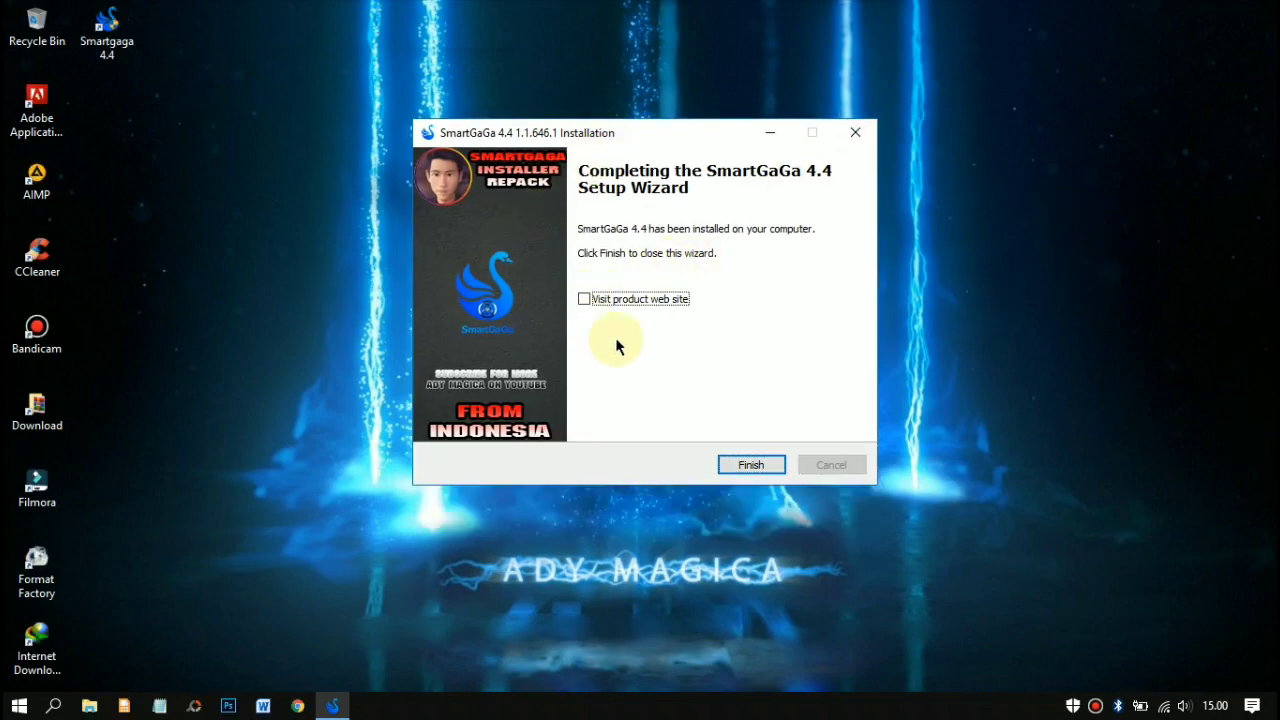
pyautogui.click(745, 465)
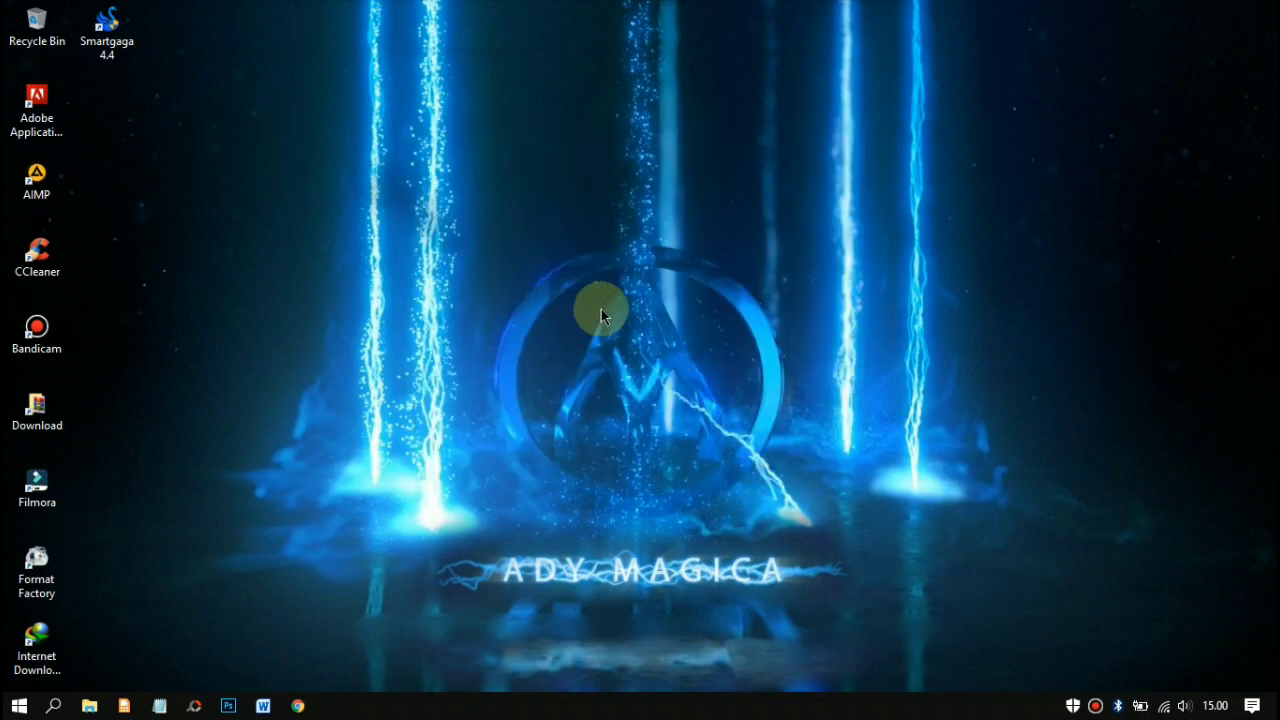
# Step: Launch SmartGaGa from its desktop shortcut, bring its window forward, and display the emulator's installed apps
pyautogui.rightClick(120, 46)
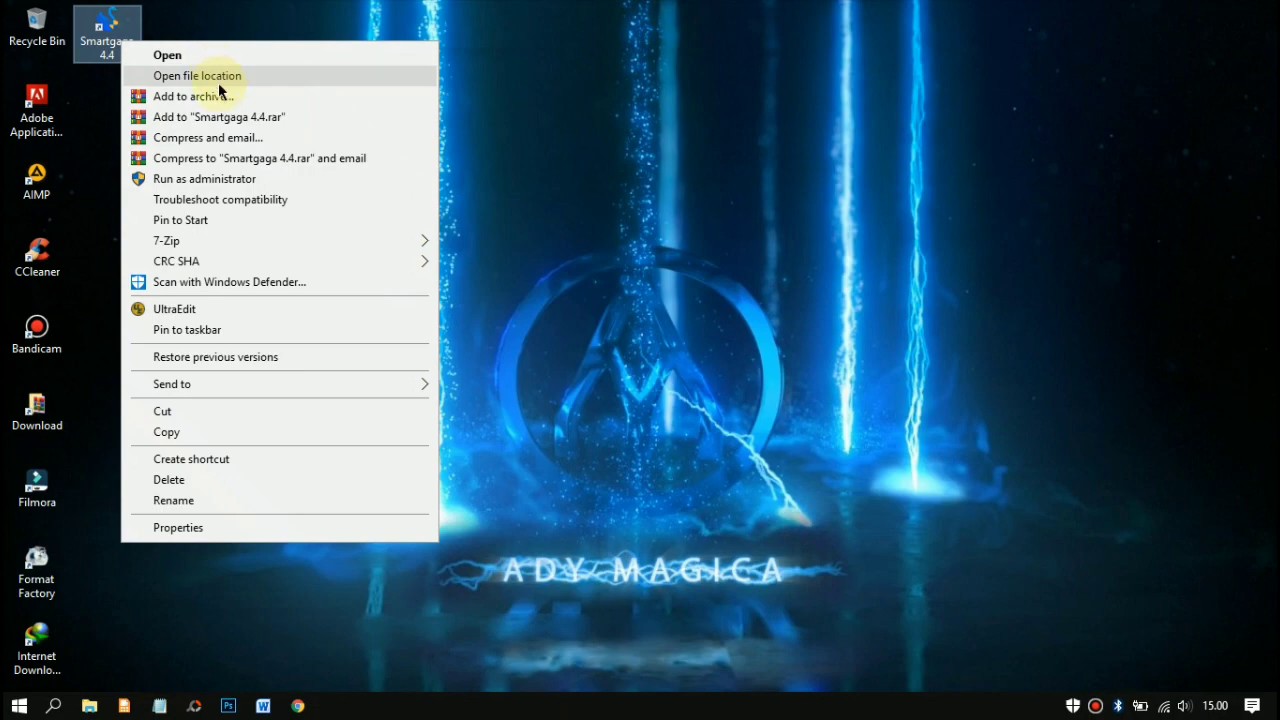
pyautogui.click(237, 55)
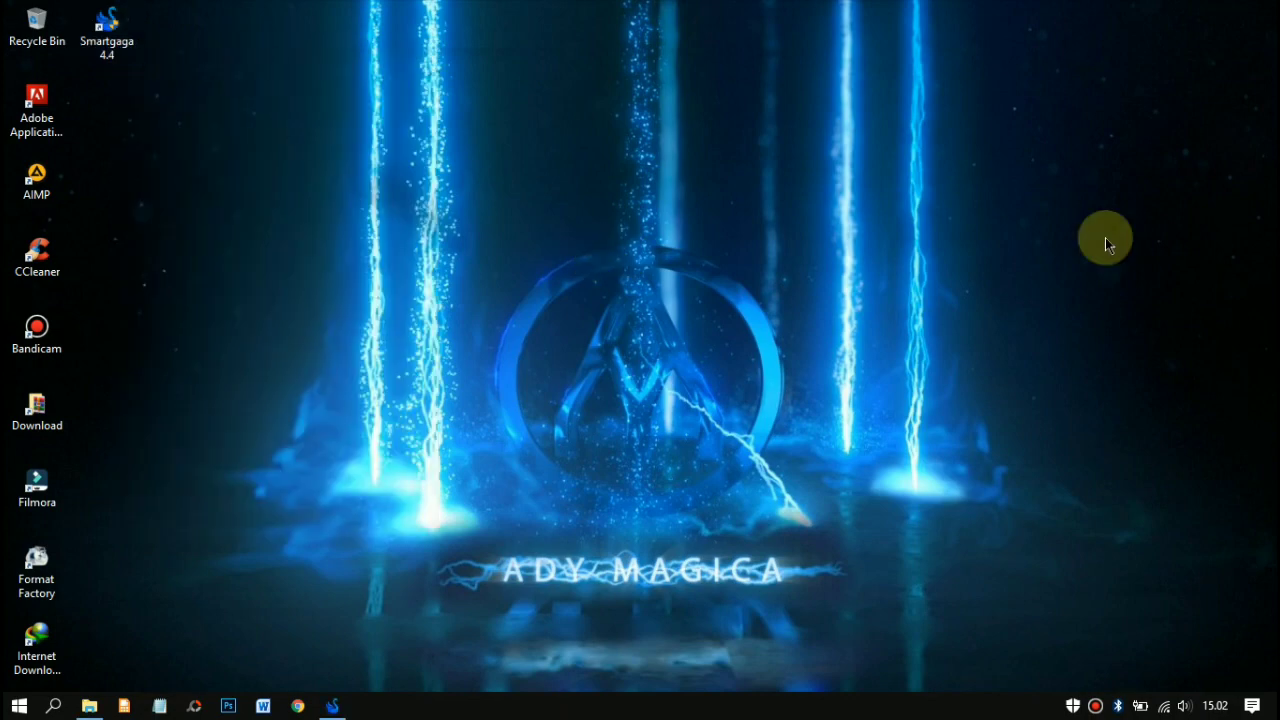
pyautogui.click(335, 700)
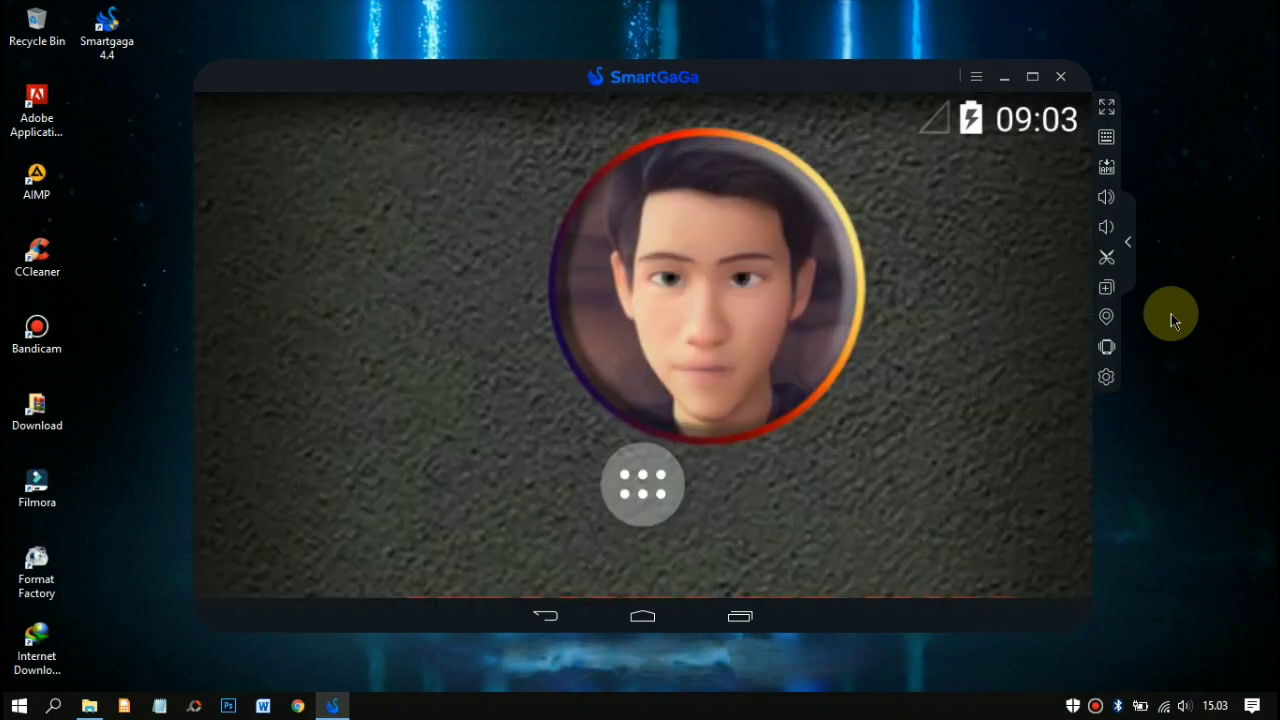
pyautogui.click(647, 492)
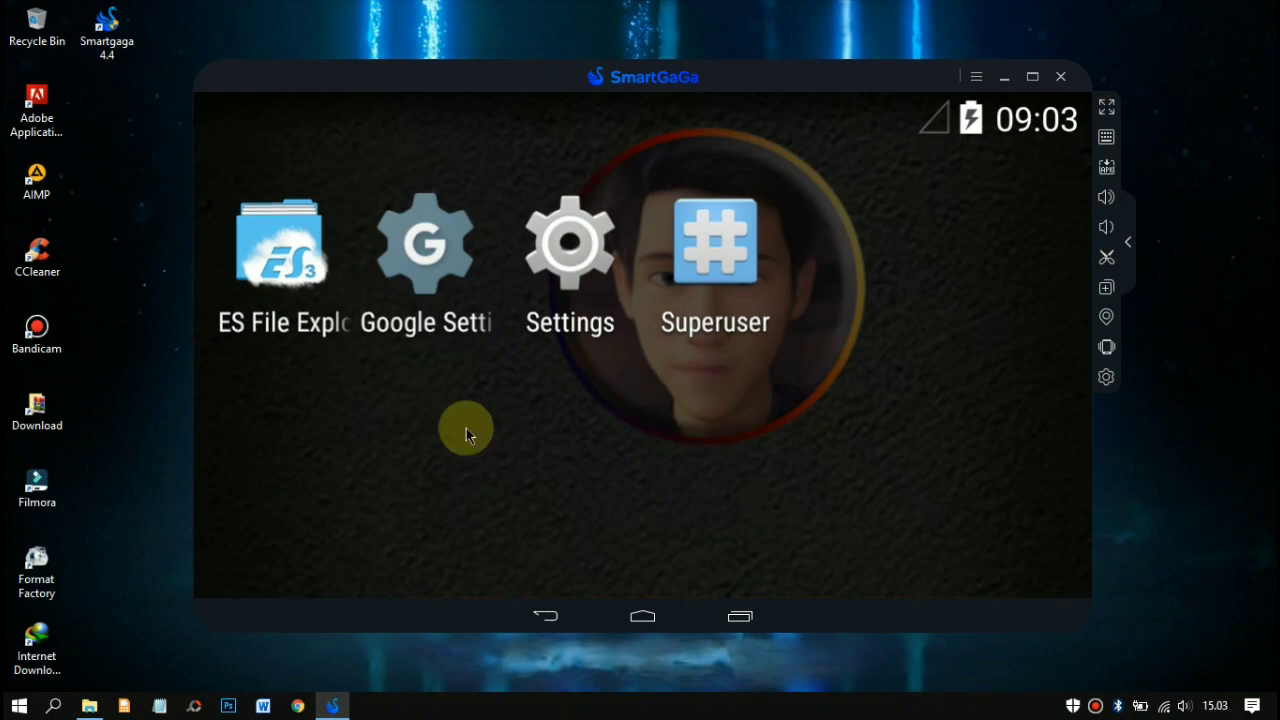
# Step: Clear the emulator's app cache and dismiss the message
pyautogui.click(976, 76)
pyautogui.click(976, 108)
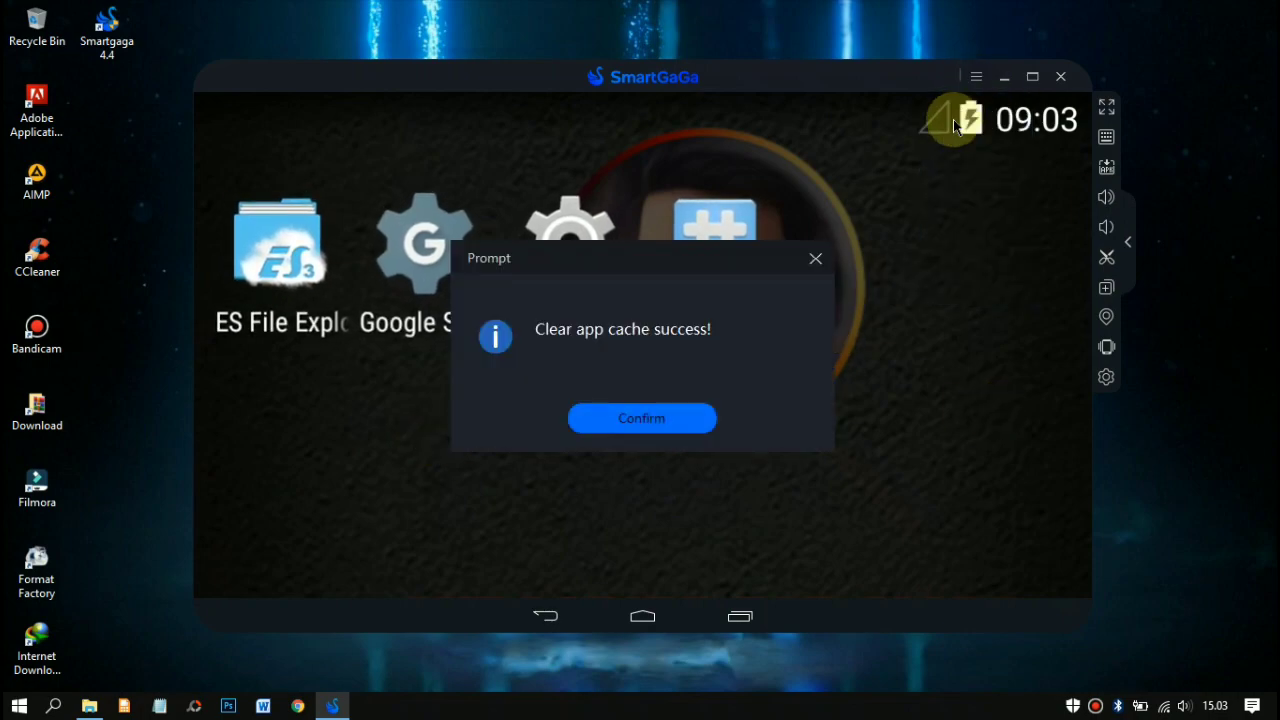
pyautogui.click(640, 420)
# Step: Set the emulator to the Mobile resolution 540x960 (DPI 240) with the DirectX renderer, save the settings, and reboot it
pyautogui.click(976, 76)
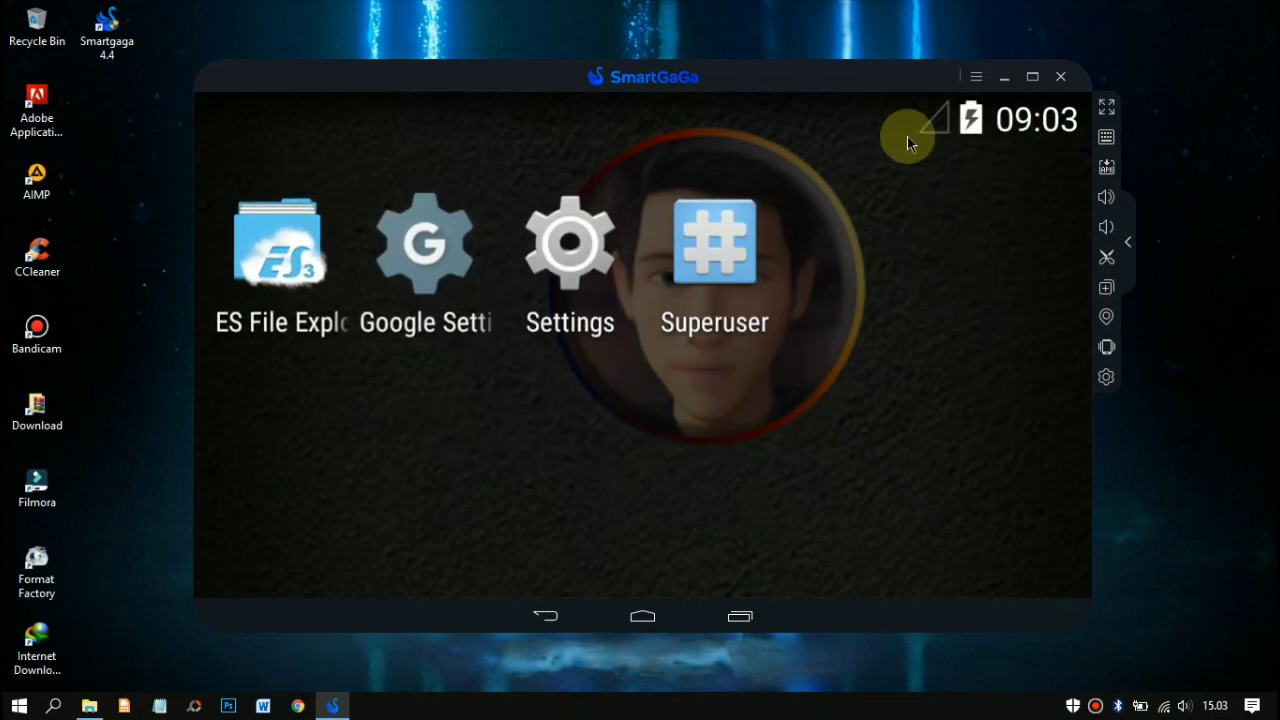
pyautogui.click(976, 76)
pyautogui.click(976, 198)
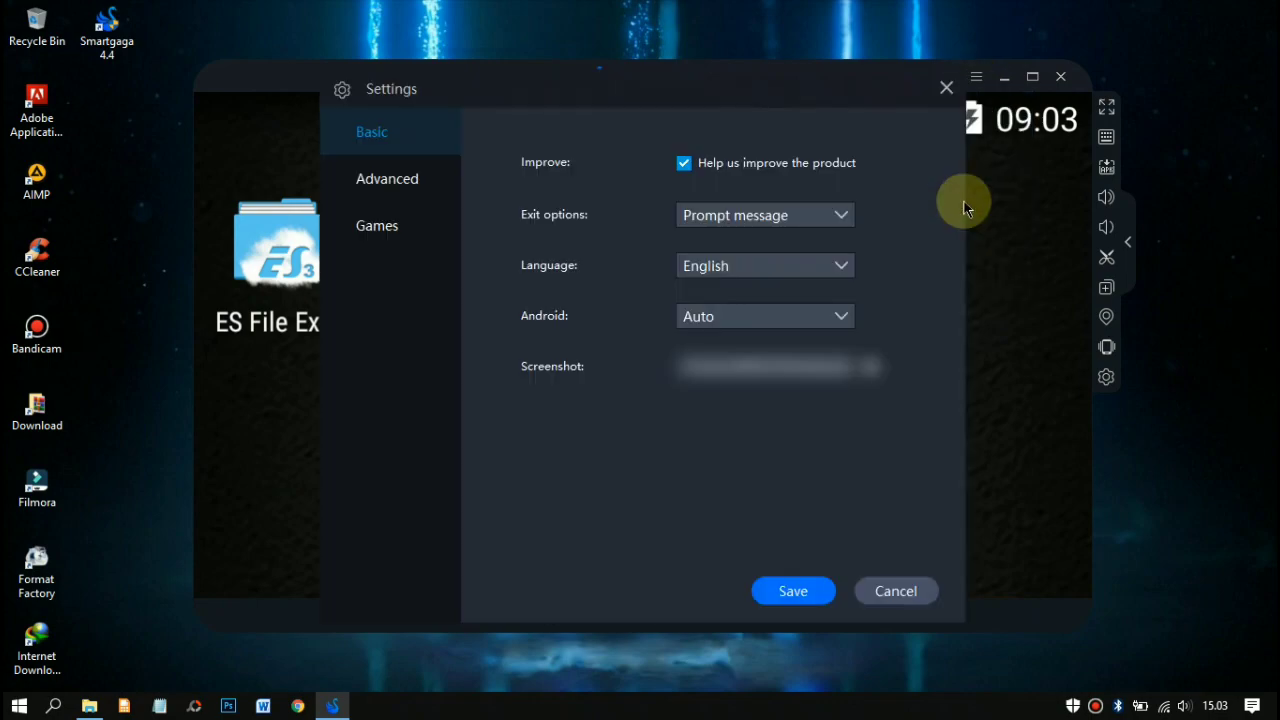
pyautogui.click(414, 180)
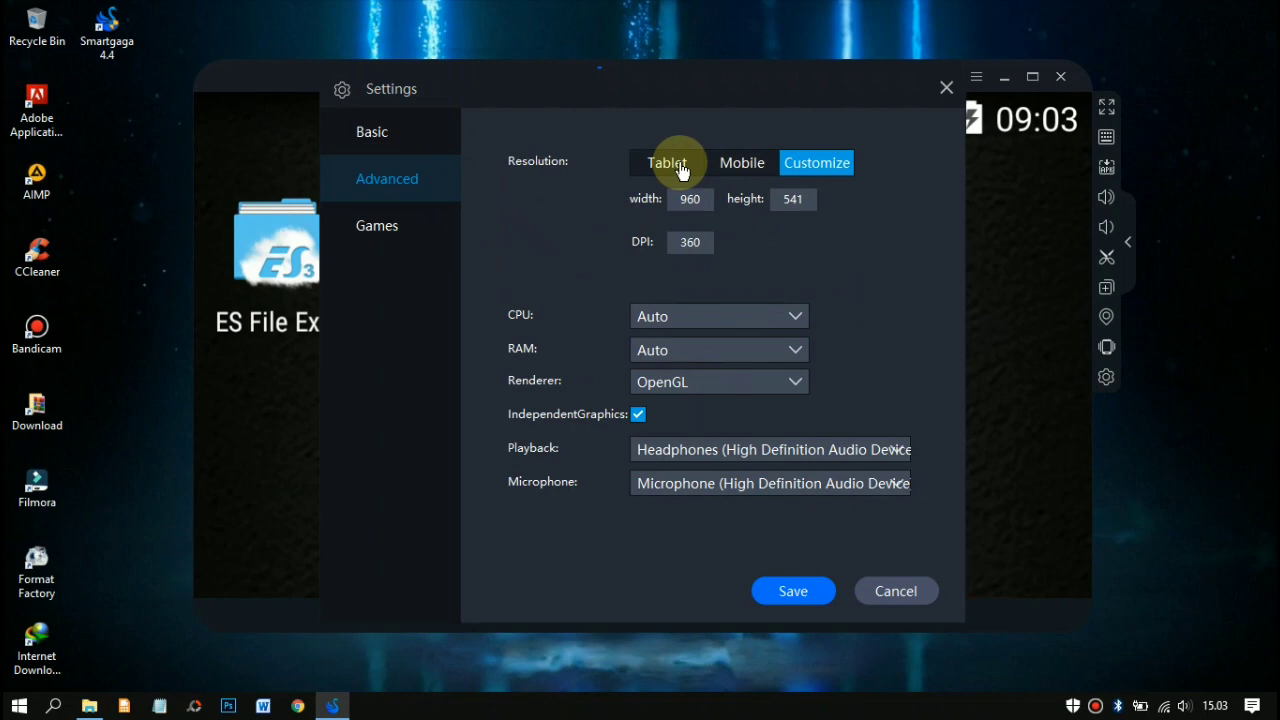
pyautogui.click(730, 166)
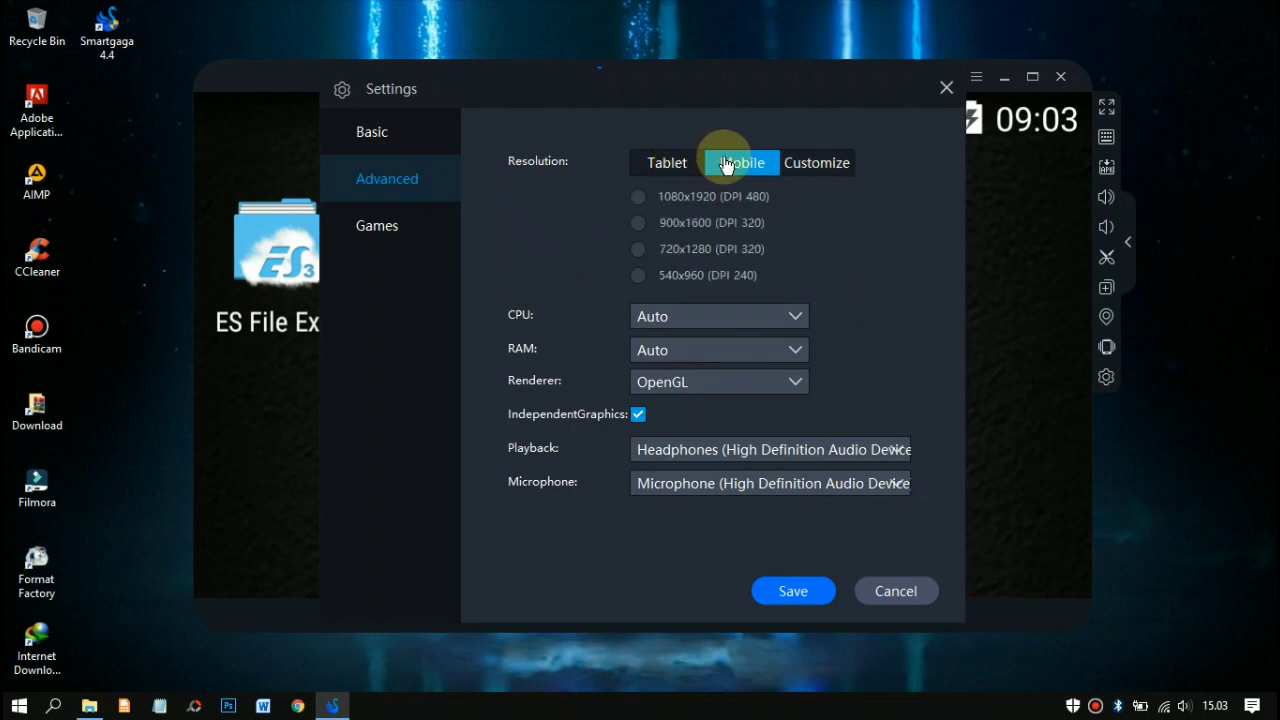
pyautogui.click(640, 278)
pyautogui.click(690, 383)
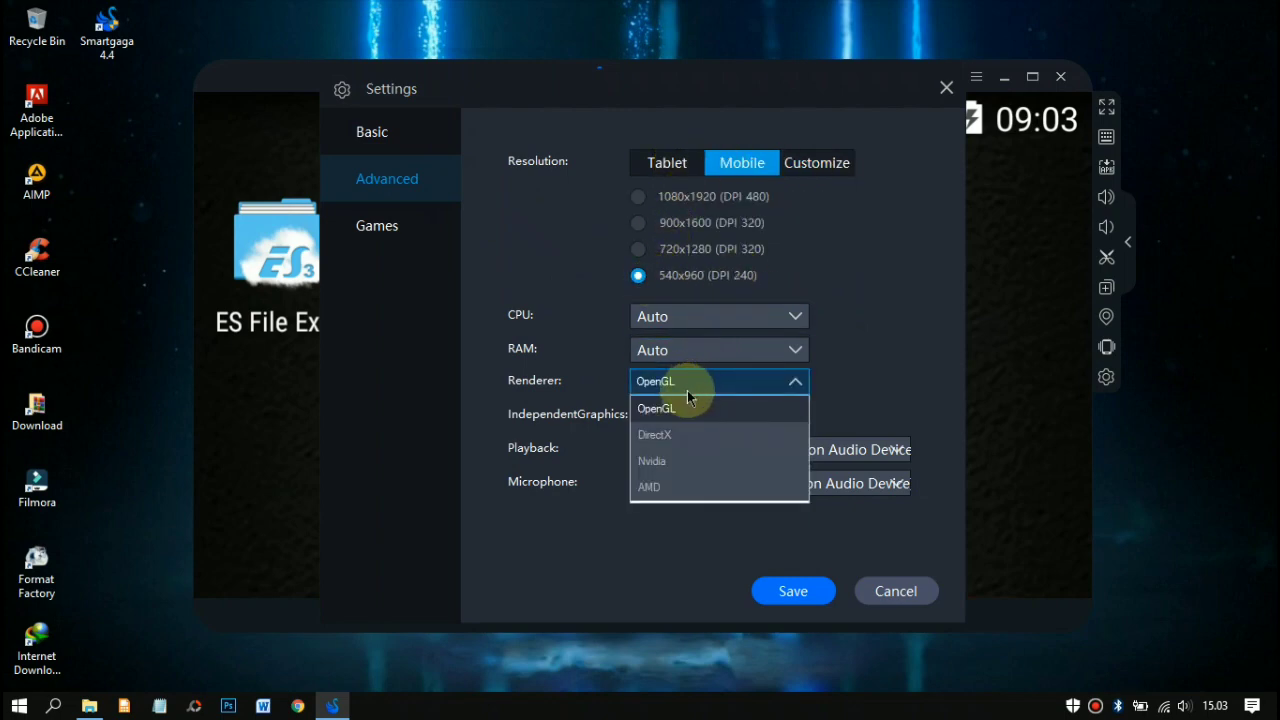
pyautogui.click(681, 433)
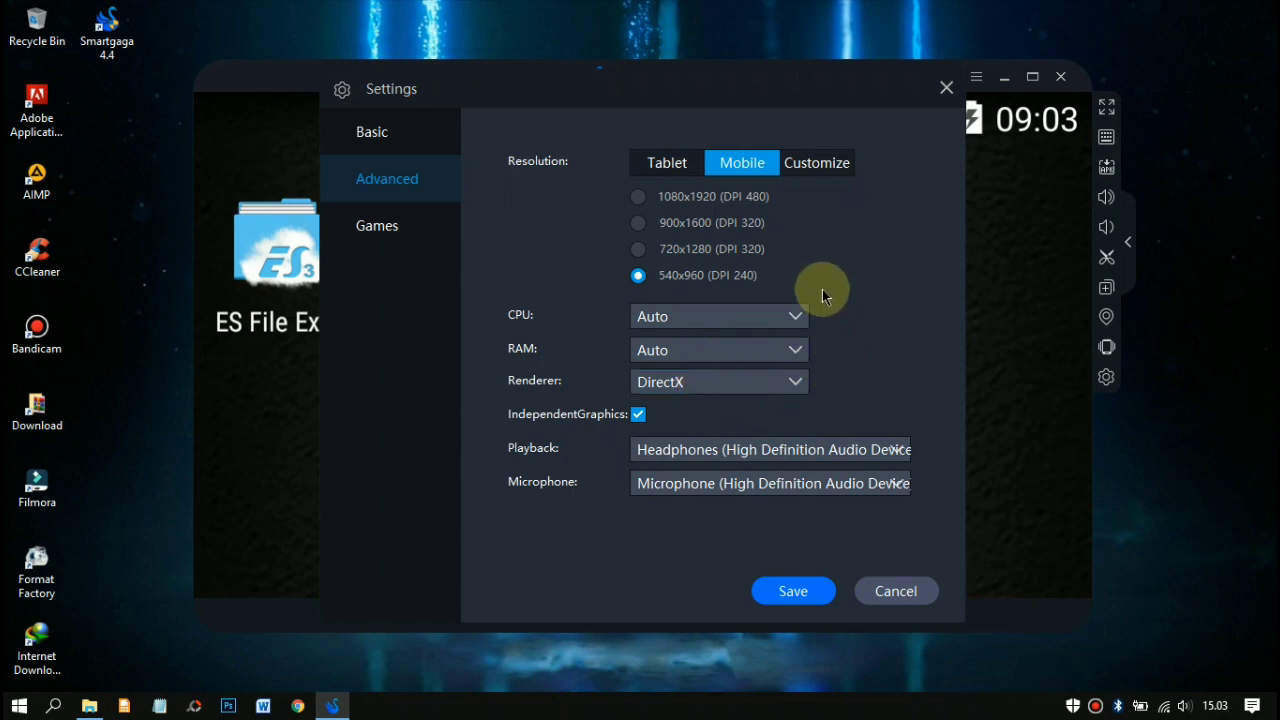
pyautogui.click(791, 598)
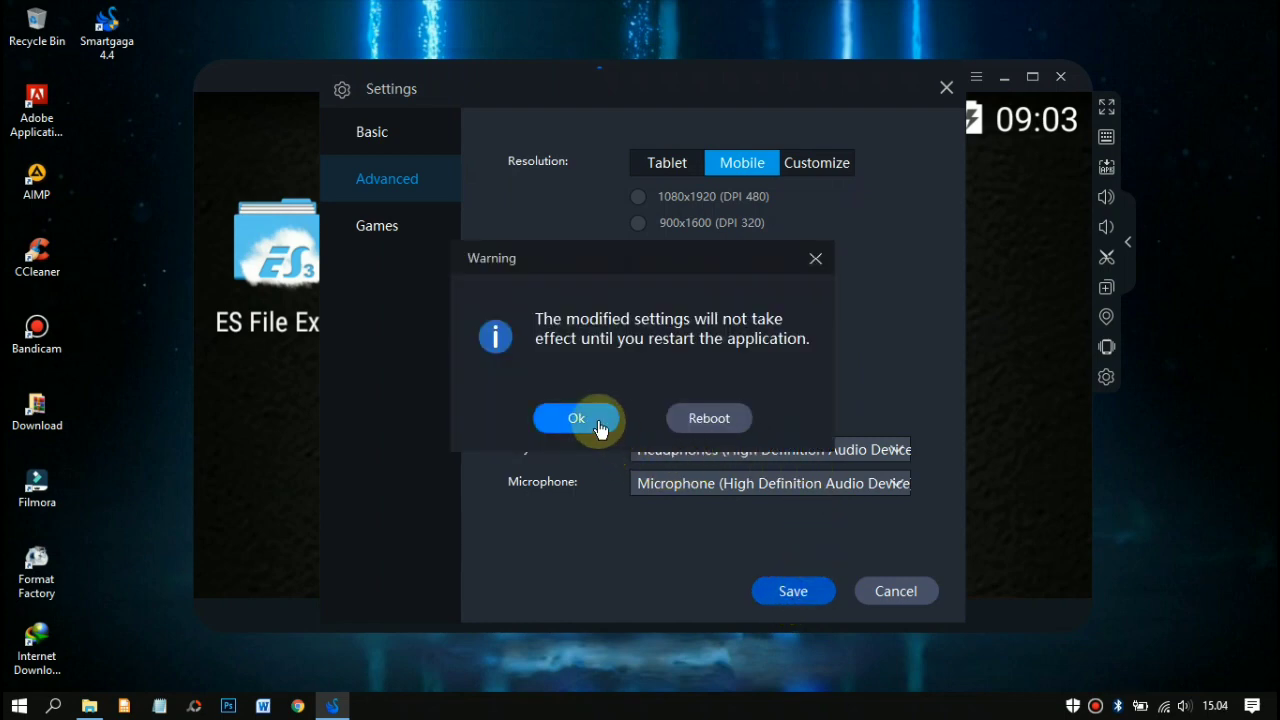
pyautogui.click(715, 424)
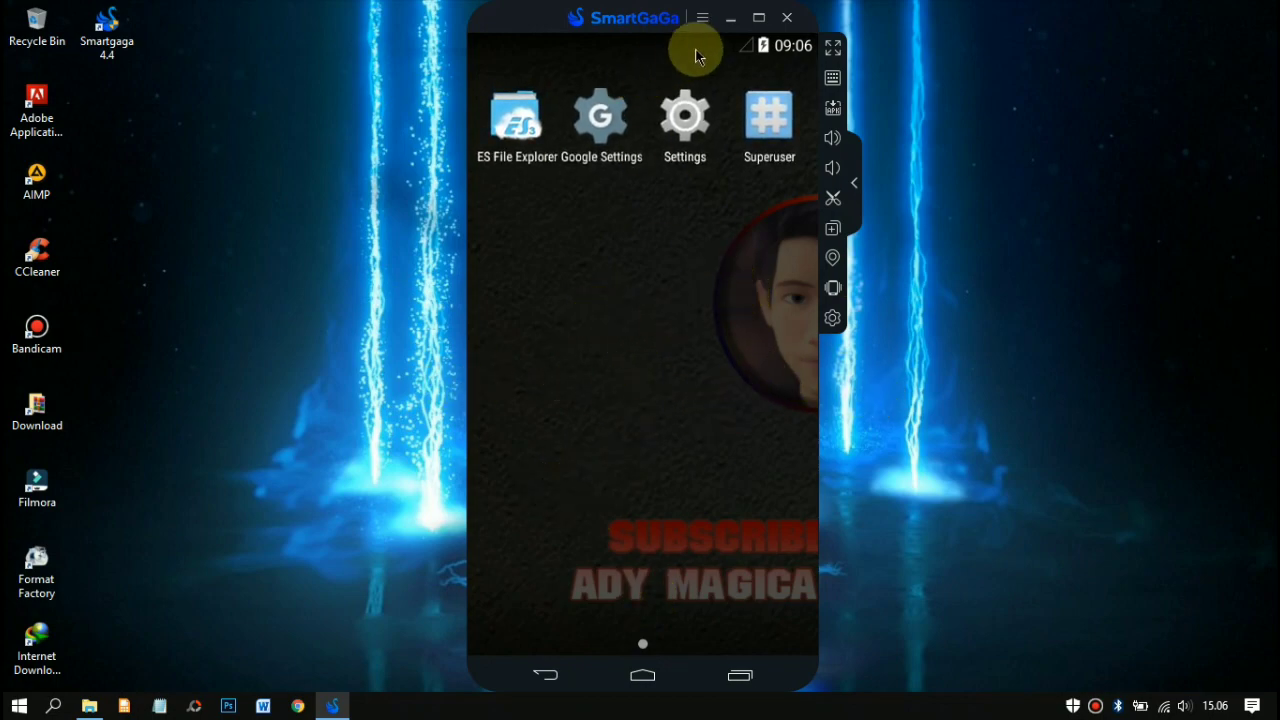
# Step: Show the Download folder's files in the details view and place the emulator window beside the file list
pyautogui.click(730, 18)
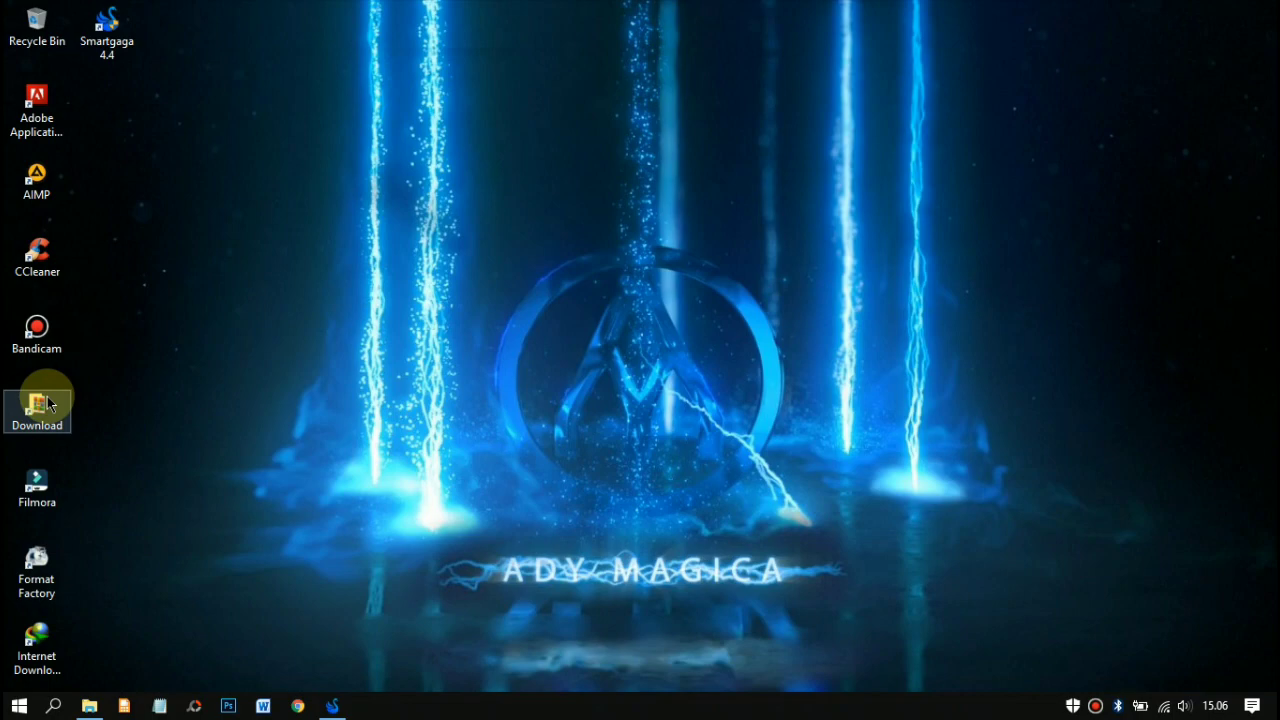
pyautogui.click(89, 705)
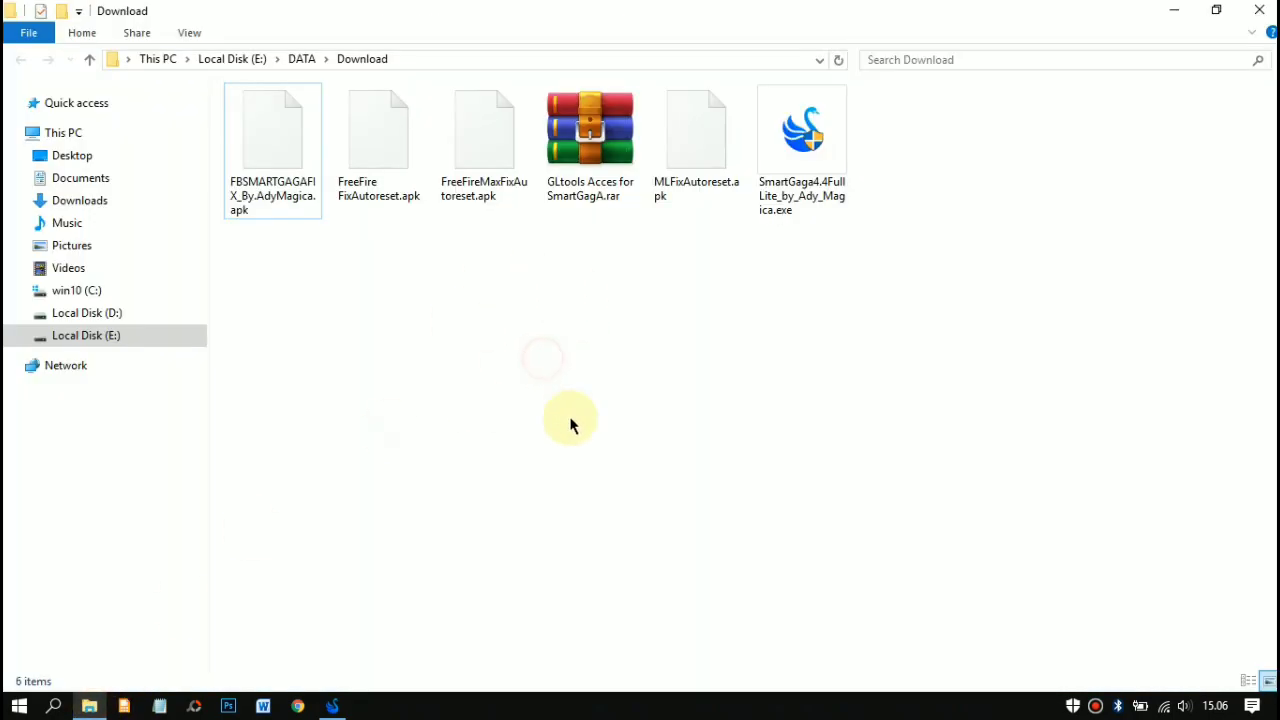
pyautogui.click(1248, 681)
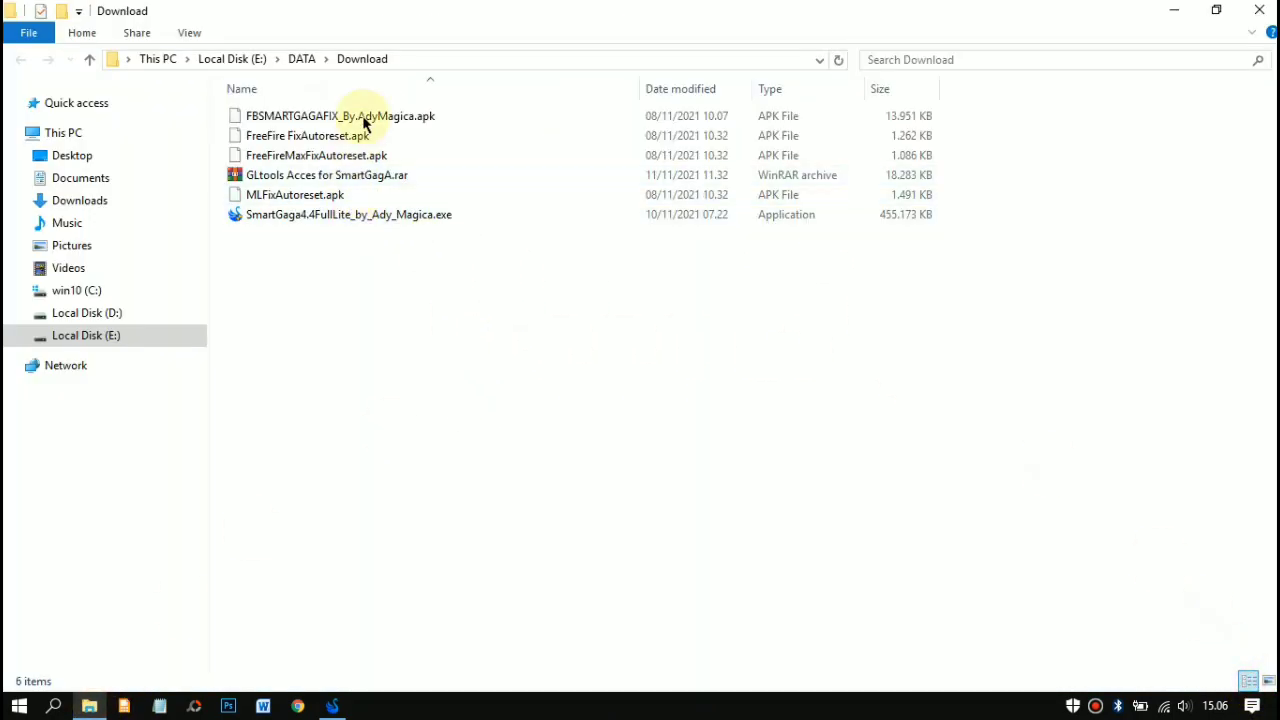
pyautogui.click(332, 705)
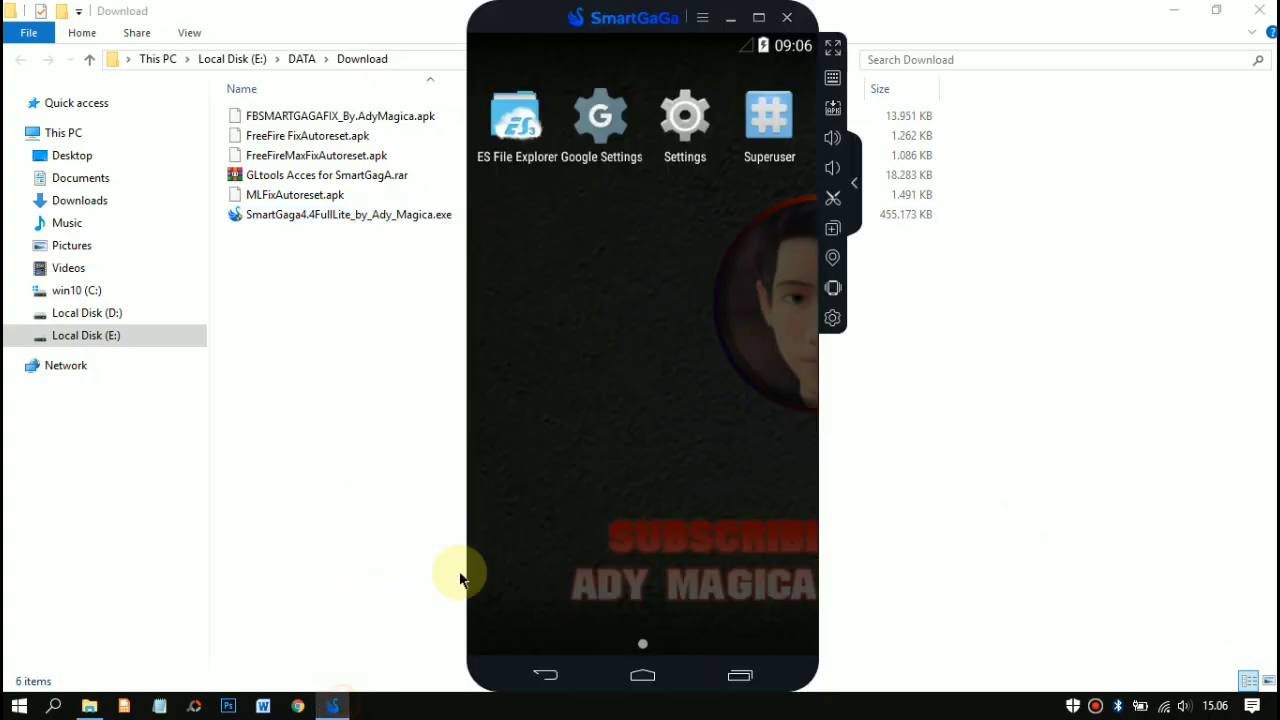
pyautogui.moveTo(600, 29); pyautogui.dragTo(874, 29)
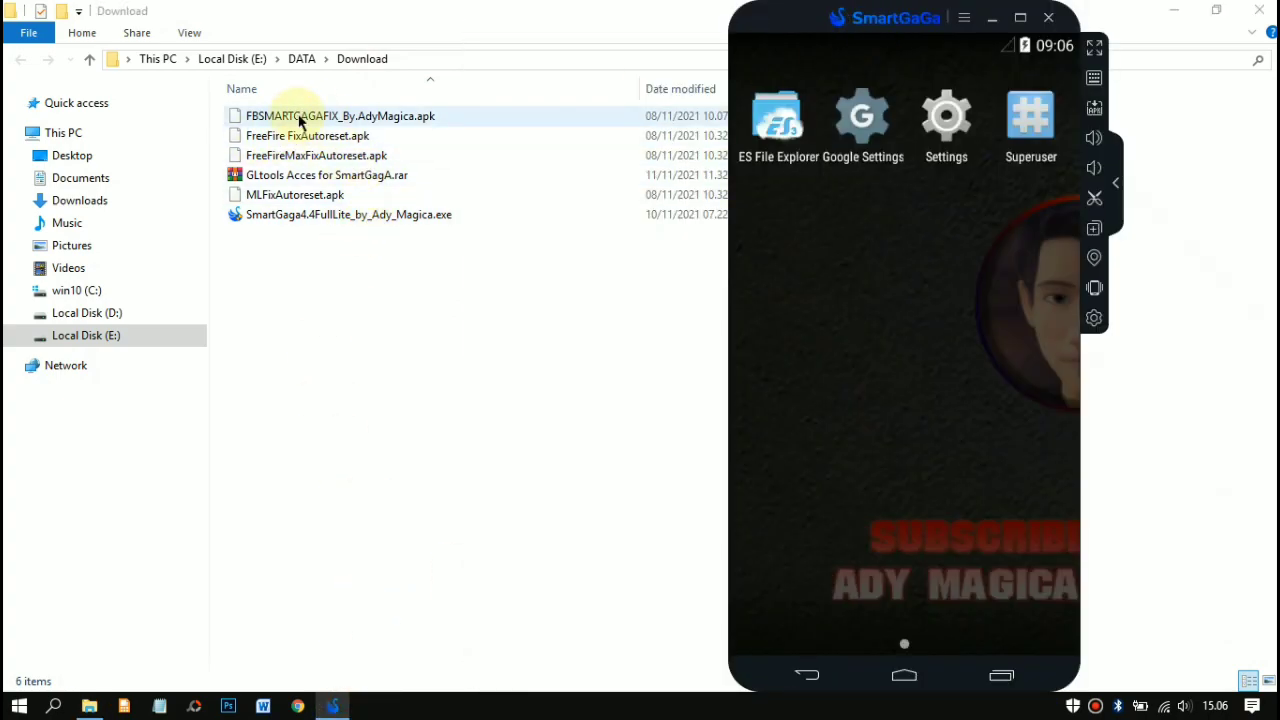
# Step: Install FBSMARTGAGAFIX_By.AdyMagica.apk, FreeFire FixAutoreset.apk and FreeFireMaxFixAutoreset.apk in the emulator from the Download folder
pyautogui.moveTo(299, 121); pyautogui.dragTo(903, 262)
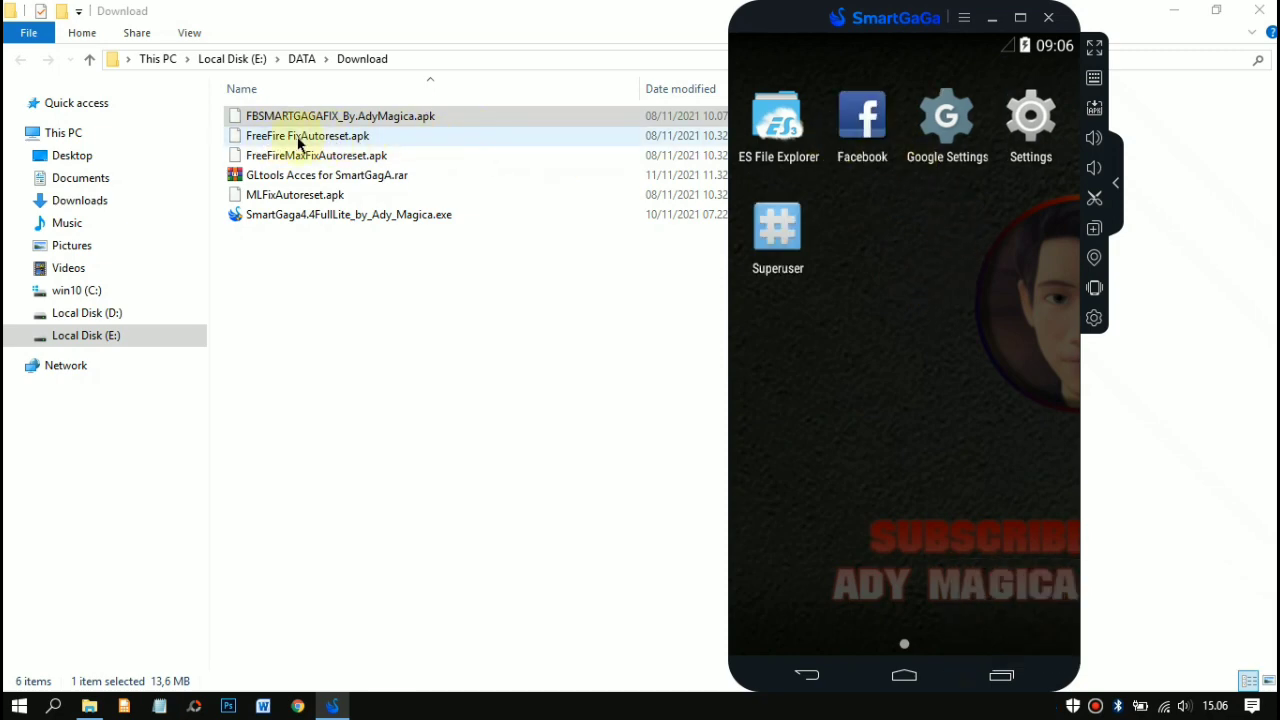
pyautogui.moveTo(256, 140); pyautogui.dragTo(826, 225)
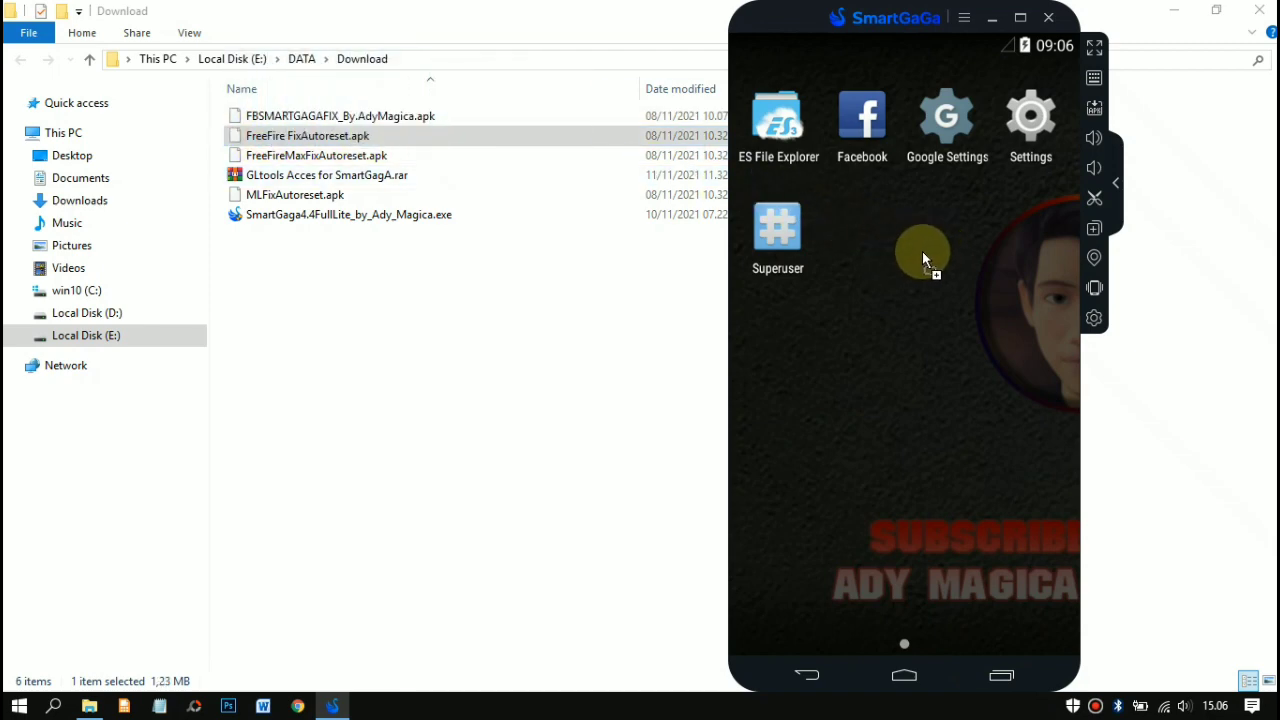
pyautogui.moveTo(923, 252); pyautogui.dragTo(913, 243)
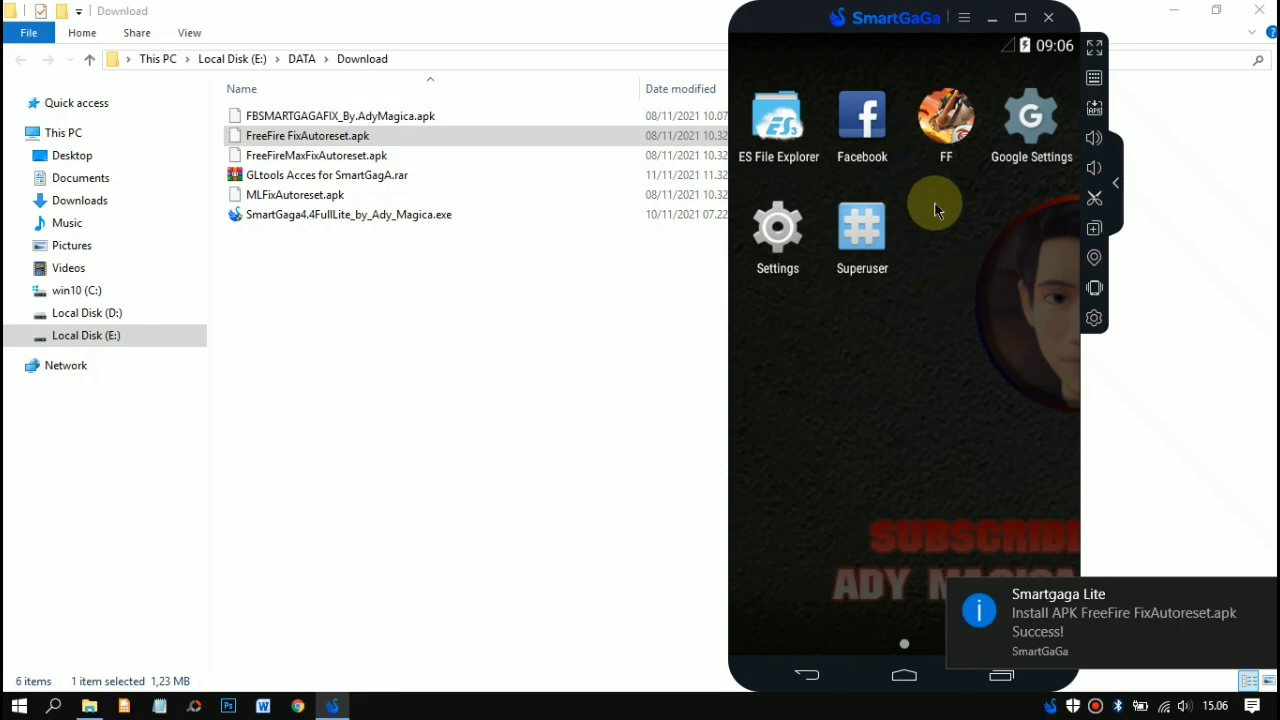
pyautogui.moveTo(294, 154); pyautogui.dragTo(895, 297)
pyautogui.moveTo(958, 250); pyautogui.dragTo(931, 297)
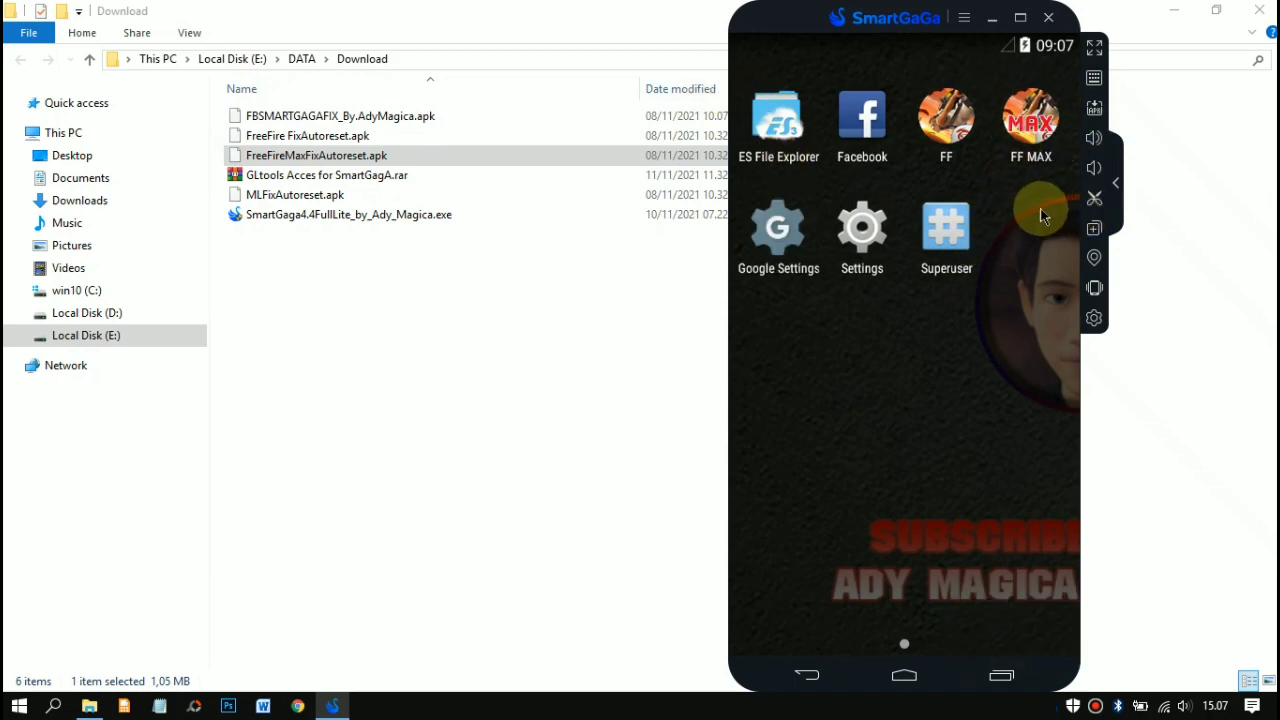
# Step: Extract GLtools Acces for SmartGagA.rar in the Download folder and install GLTOOLS.apk from the extracted folder in the emulator
pyautogui.click(313, 178)
pyautogui.rightClick(322, 177)
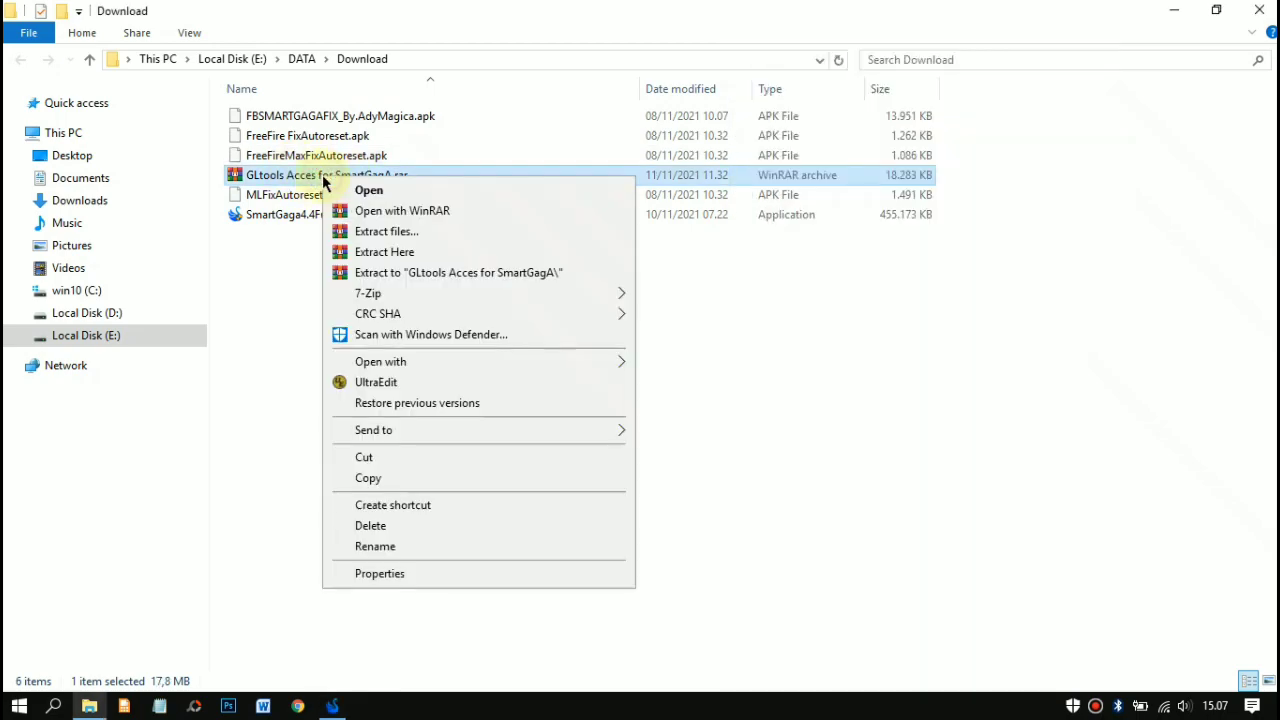
pyautogui.click(418, 256)
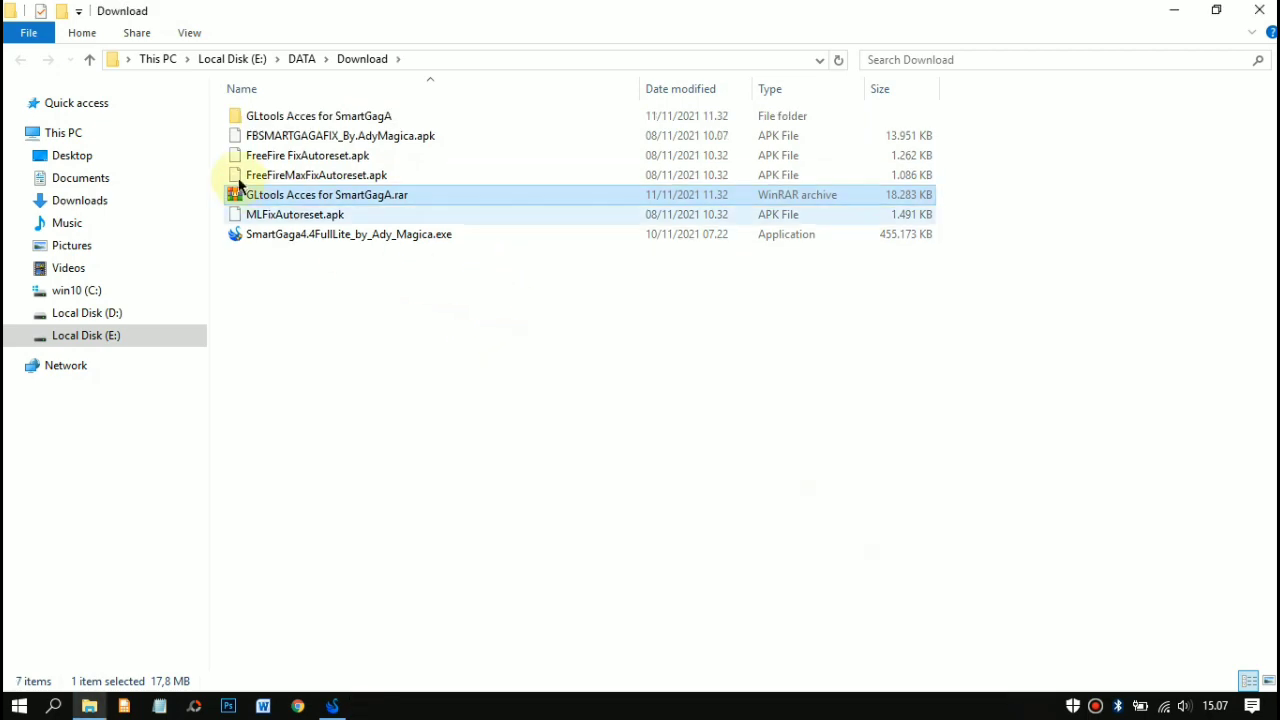
pyautogui.doubleClick(297, 116)
pyautogui.click(333, 706)
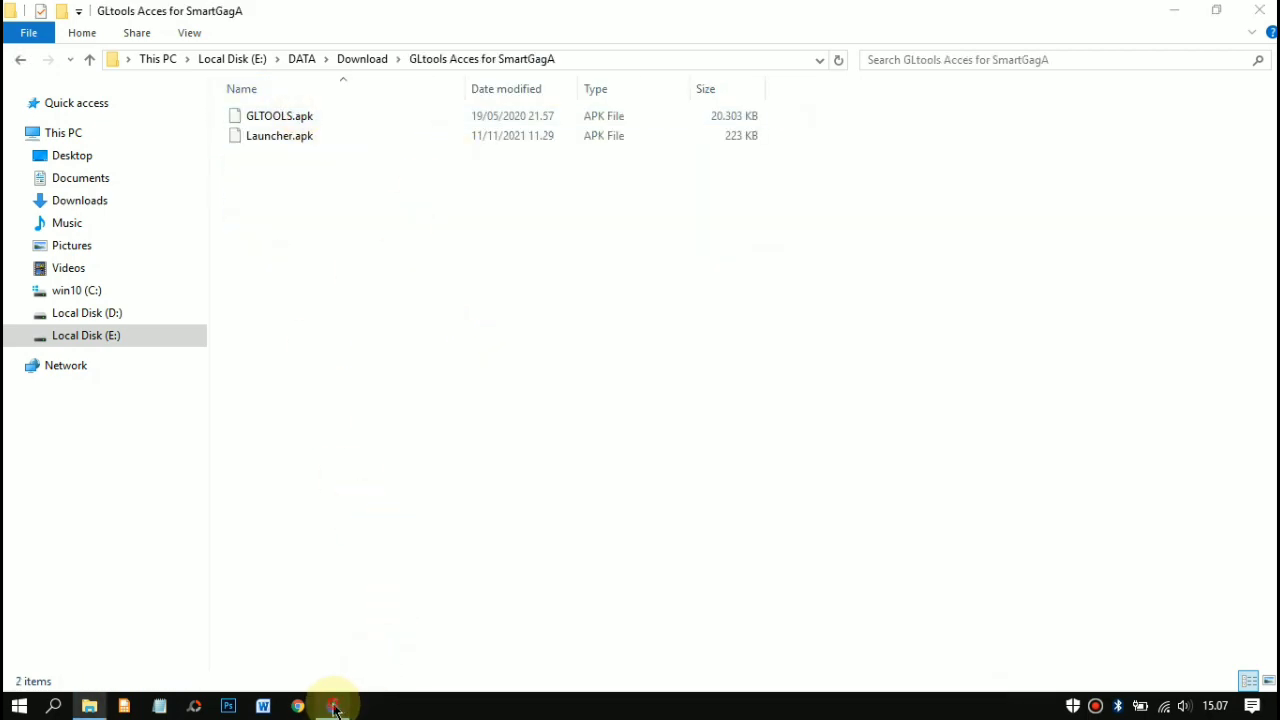
pyautogui.moveTo(329, 115); pyautogui.dragTo(1007, 289)
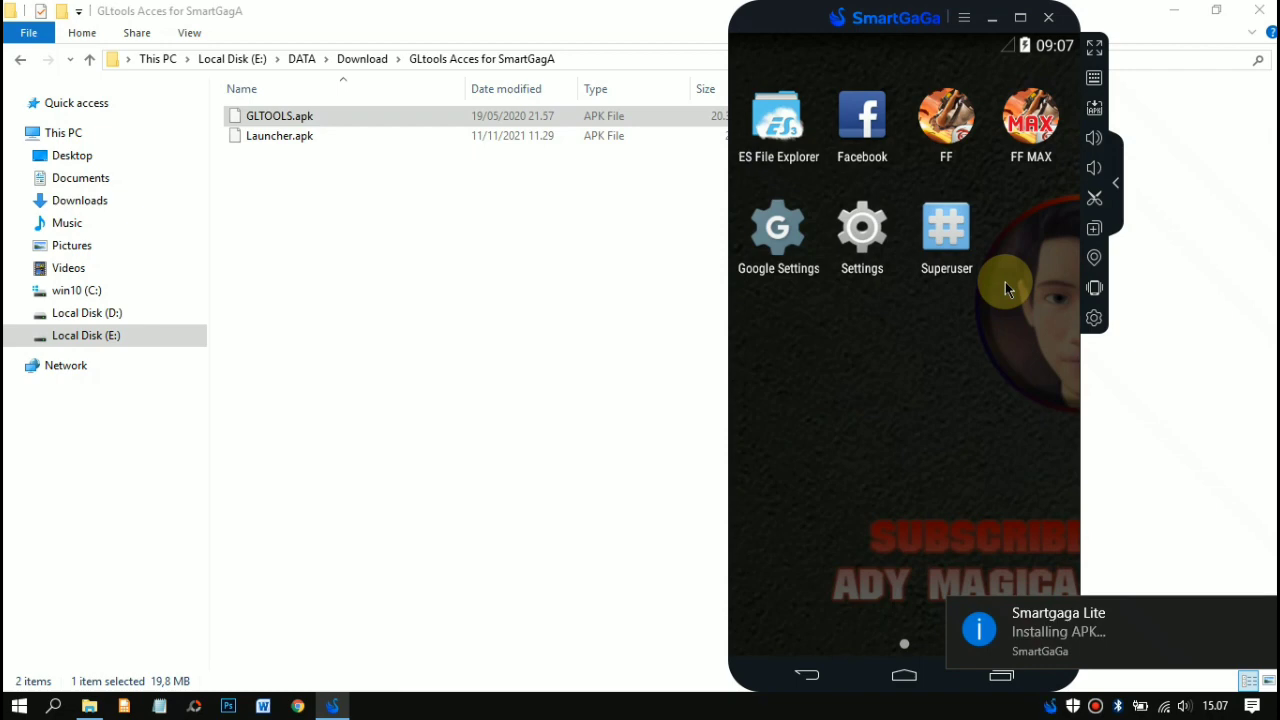
# Step: Install Launcher.apk from the extracted GLtools folder in the emulator, and open ES File Explorer there
pyautogui.moveTo(296, 135); pyautogui.dragTo(862, 319)
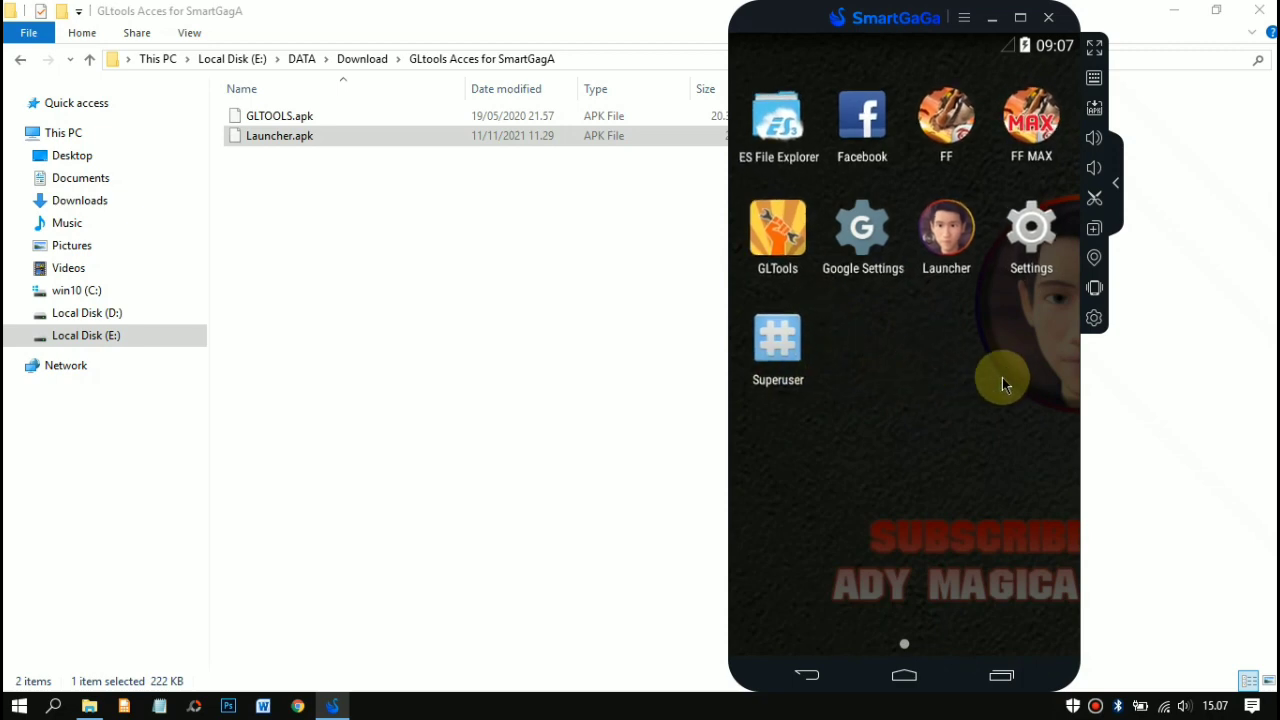
pyautogui.click(785, 125)
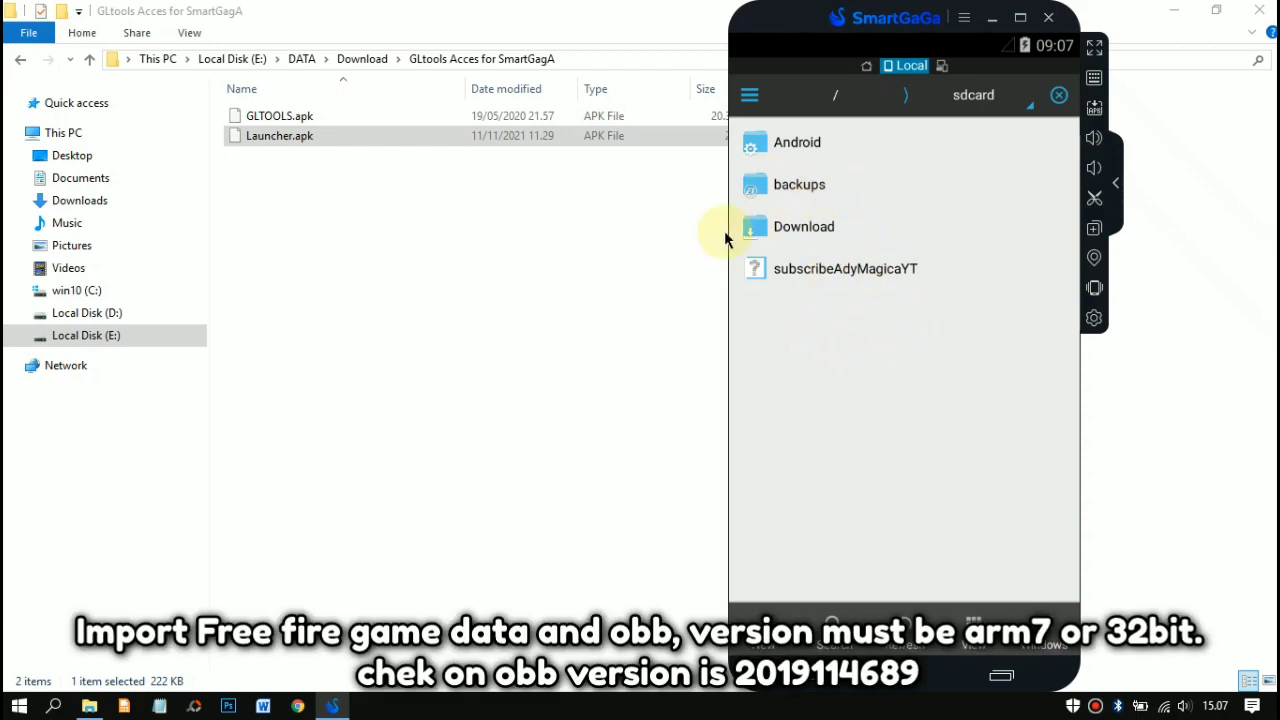
# Step: Open the Garena Free Fire folder inside DATA\Data Game FF on Local Disk (E:)
pyautogui.click(574, 347)
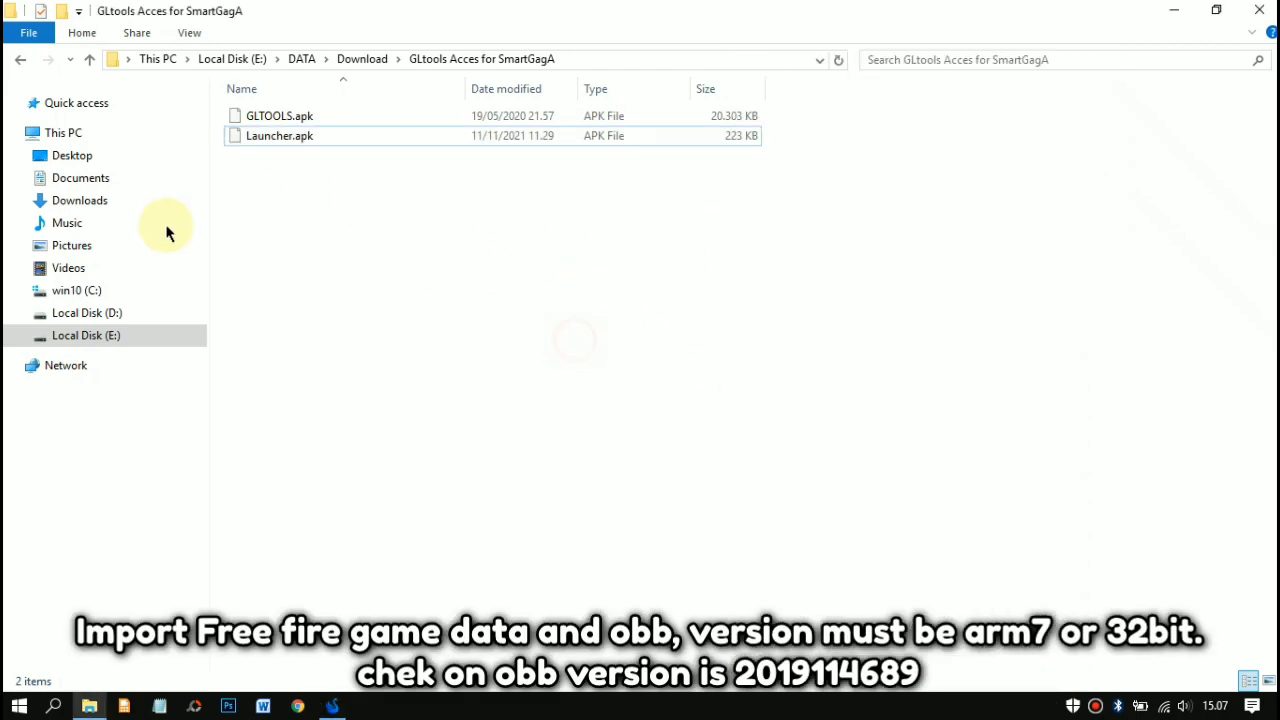
pyautogui.click(362, 58)
pyautogui.click(300, 60)
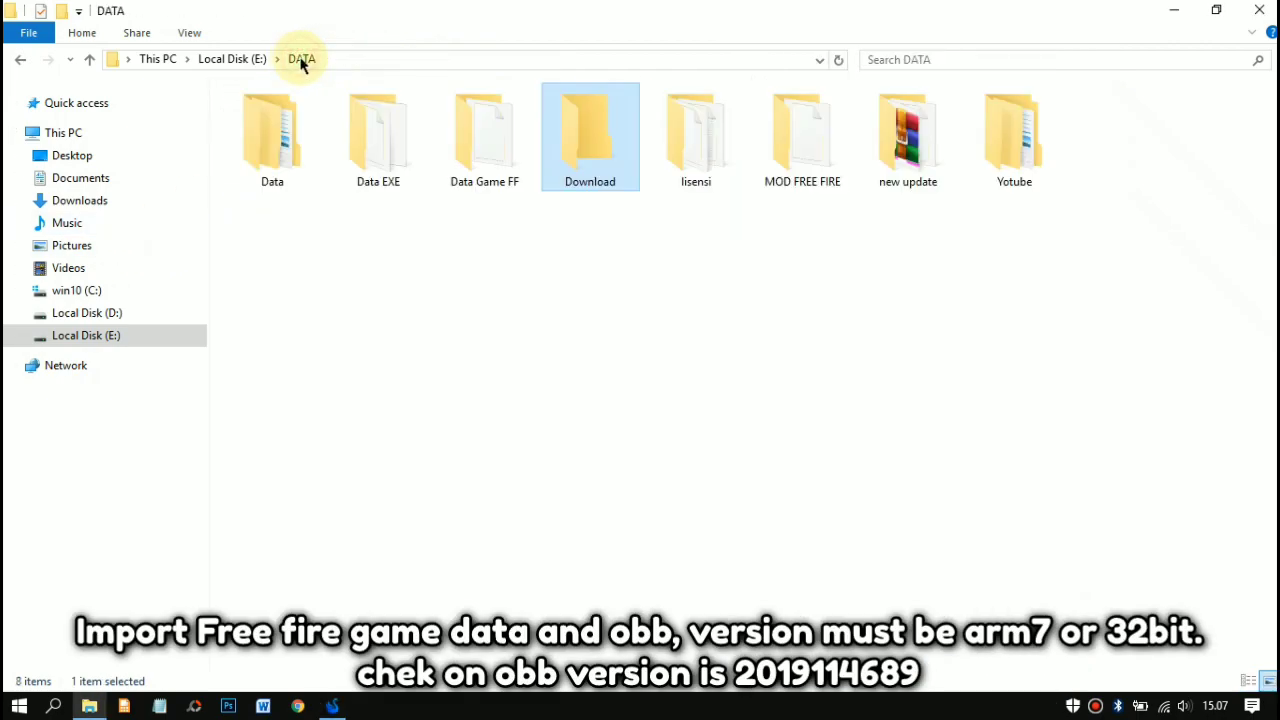
pyautogui.doubleClick(485, 178)
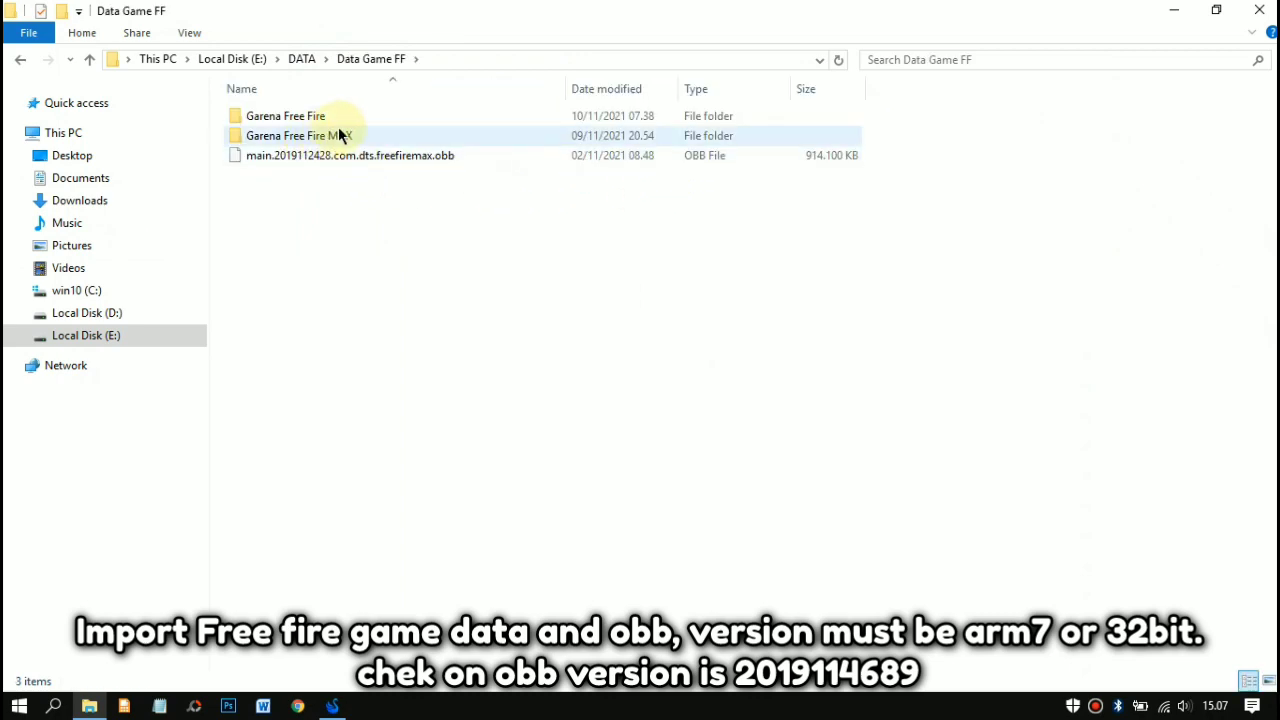
pyautogui.doubleClick(371, 118)
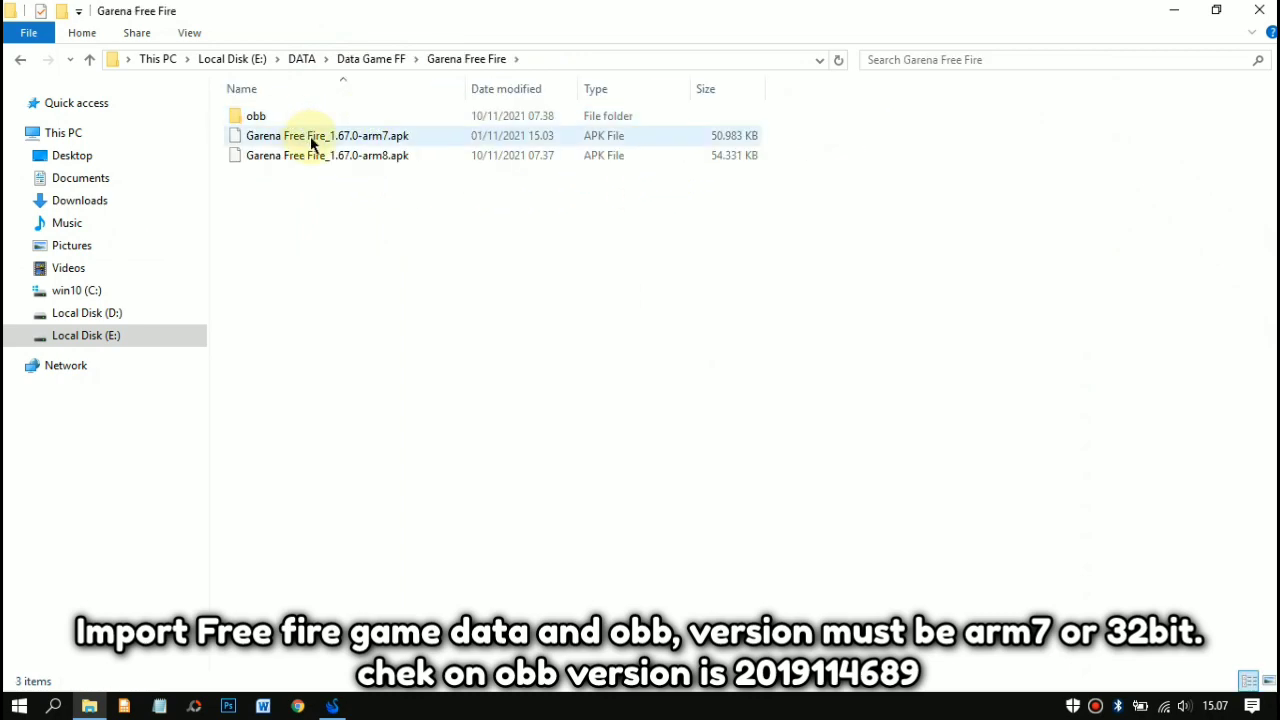
# Step: Check the OBB file's version number in the obb\com.dts.freefireth folder, and return to the Garena Free Fire folder
pyautogui.click(423, 137)
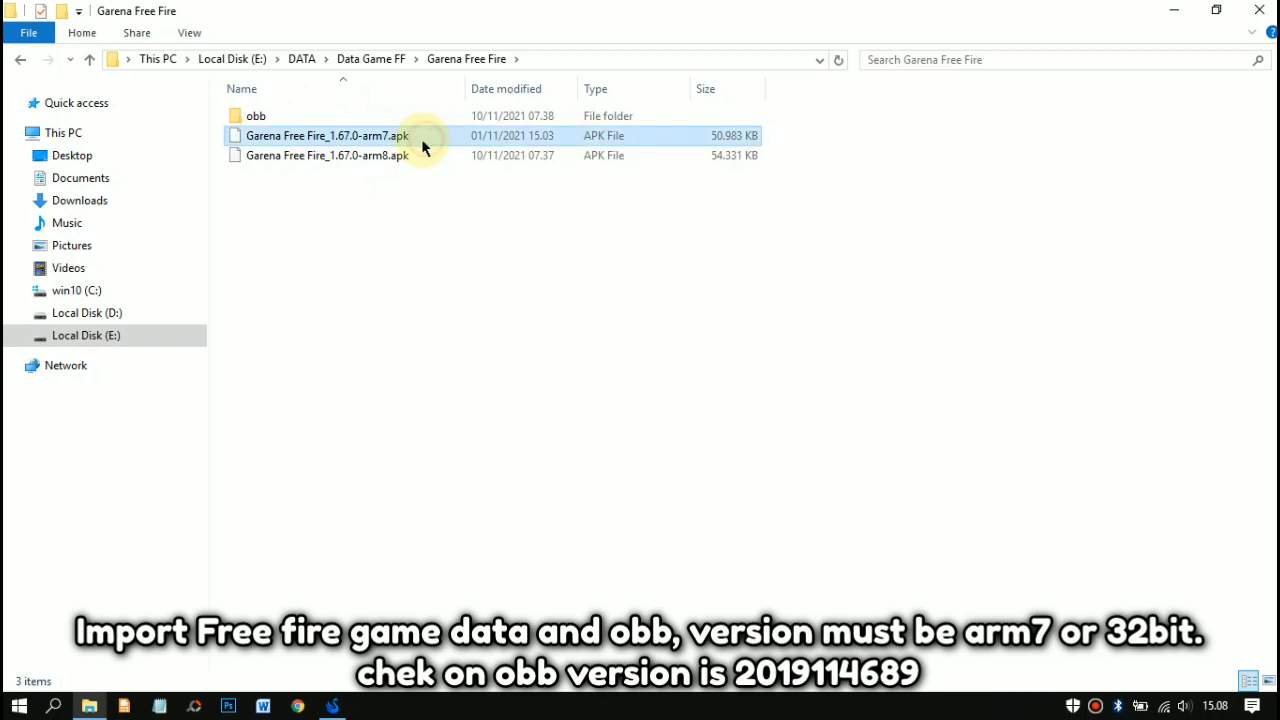
pyautogui.keyDown('ctrl'); pyautogui.click(289, 118); pyautogui.keyUp('ctrl')
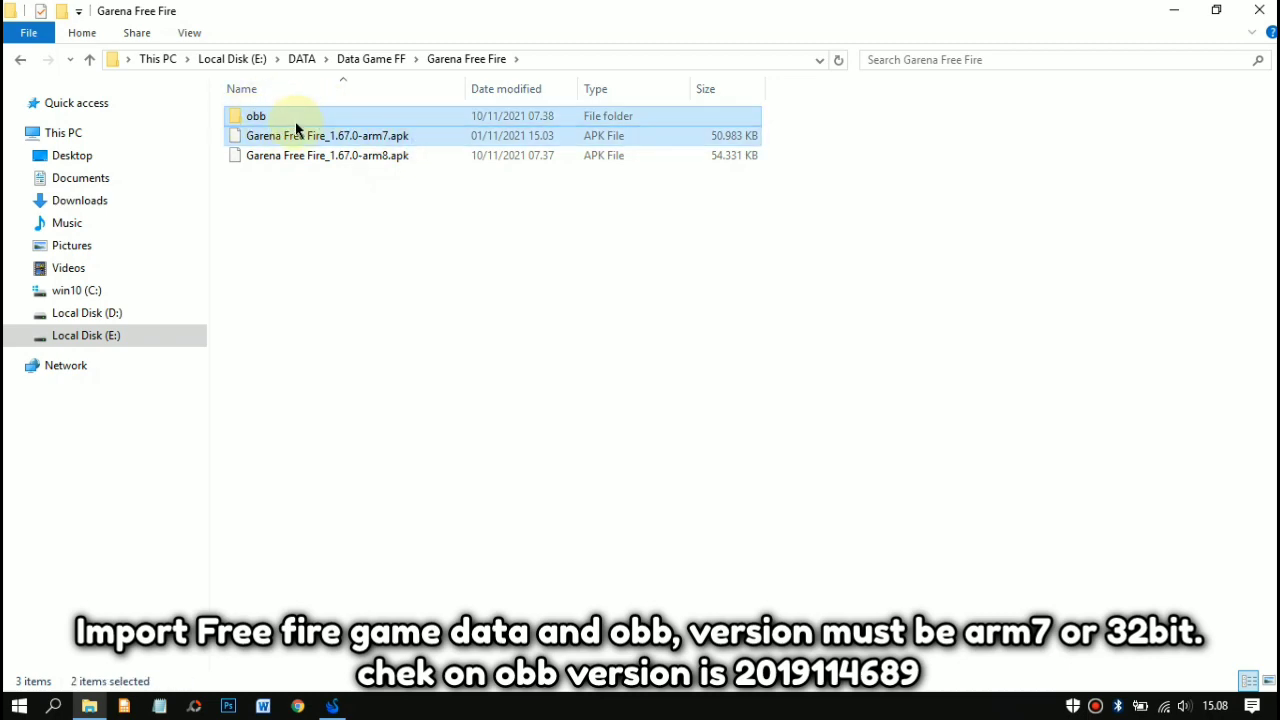
pyautogui.doubleClick(291, 116)
pyautogui.doubleClick(300, 118)
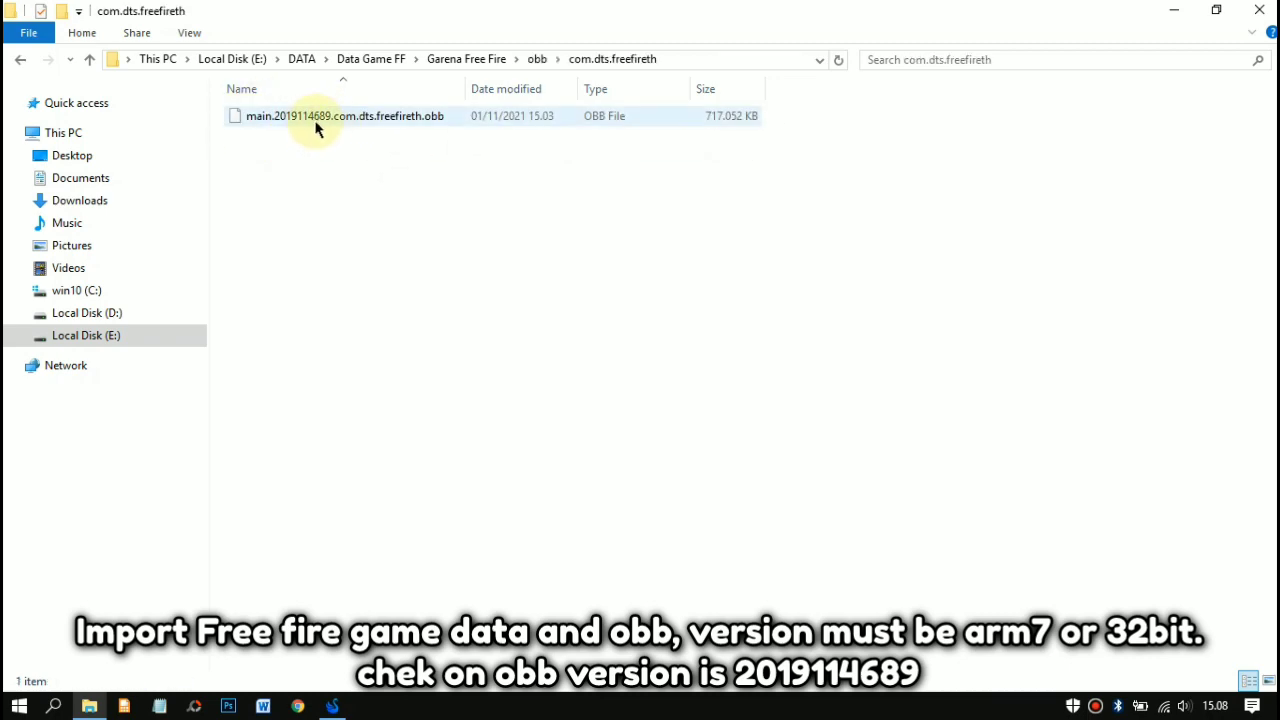
pyautogui.click(22, 60)
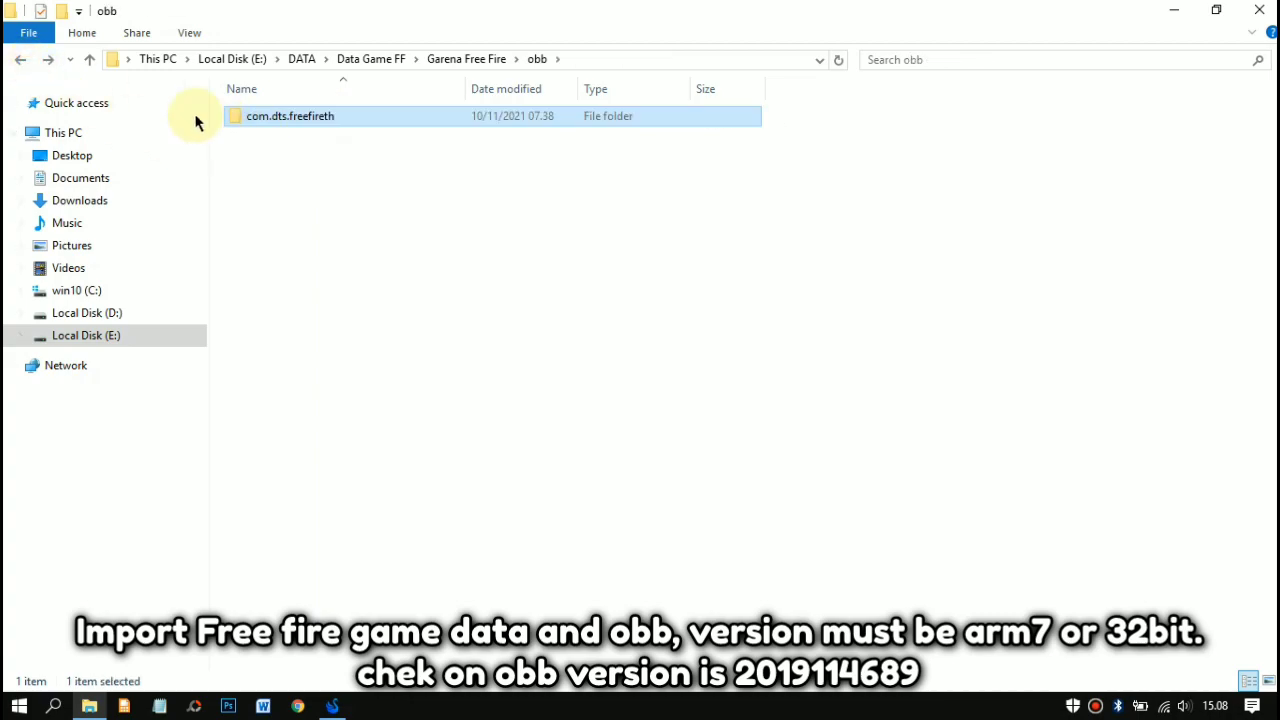
pyautogui.click(26, 62)
# Step: Copy the obb folder together with Garena Free Fire_1.67.0-arm7.apk, and close the file window
pyautogui.keyDown('ctrl'); pyautogui.click(271, 136); pyautogui.keyUp('ctrl')
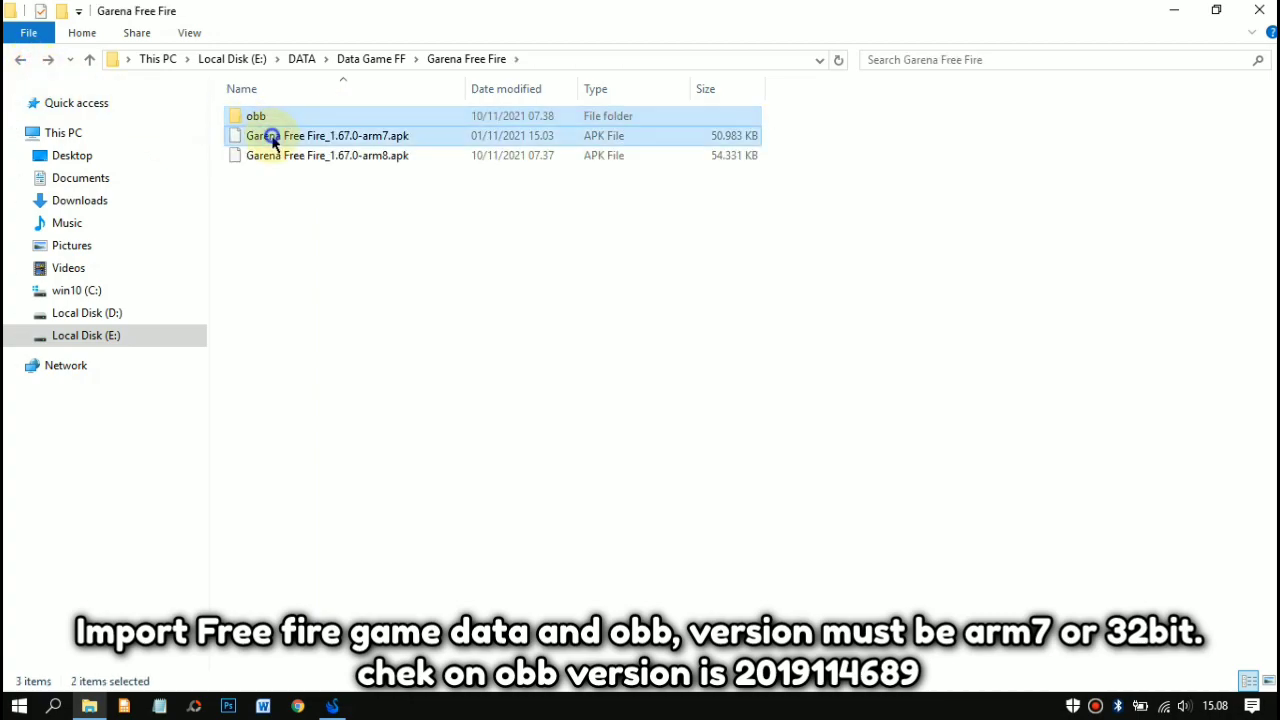
pyautogui.rightClick(272, 140)
pyautogui.click(334, 398)
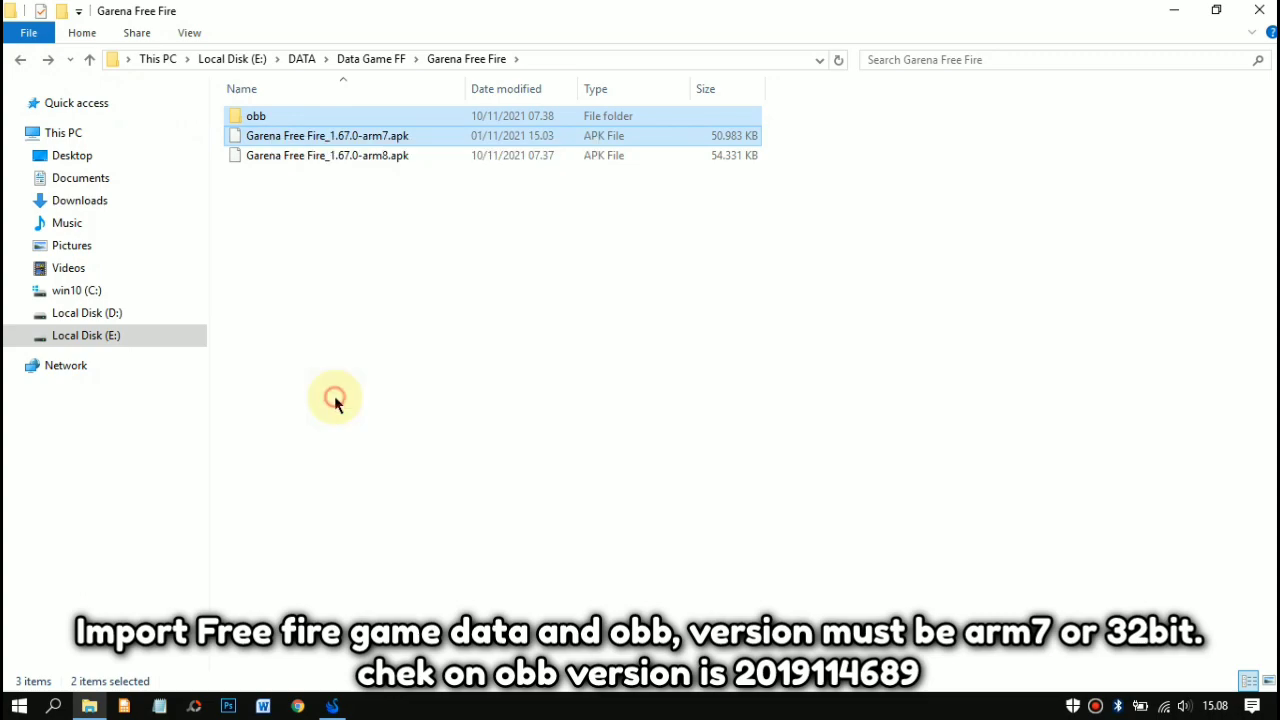
pyautogui.click(1259, 10)
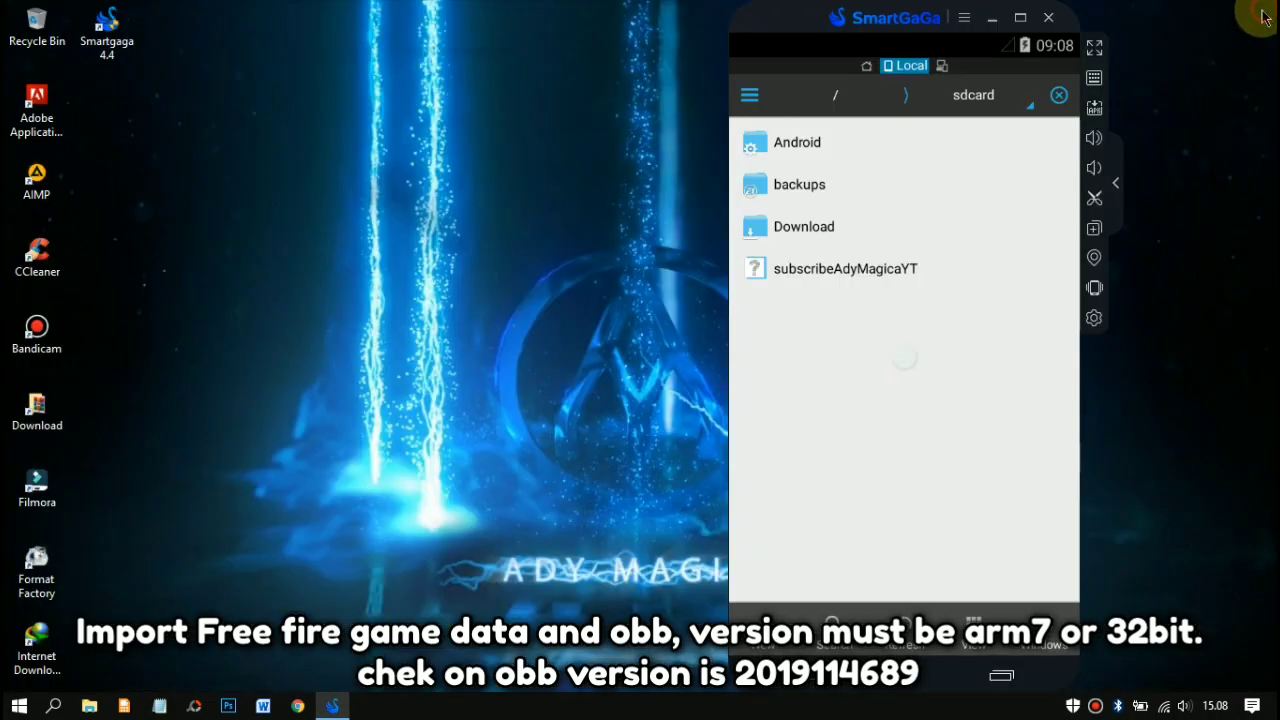
# Step: Paste the copied Free Fire files into the sharefs folder of the Smartgaga 4.4 shortcut's Engine location, and close the window
pyautogui.rightClick(137, 36)
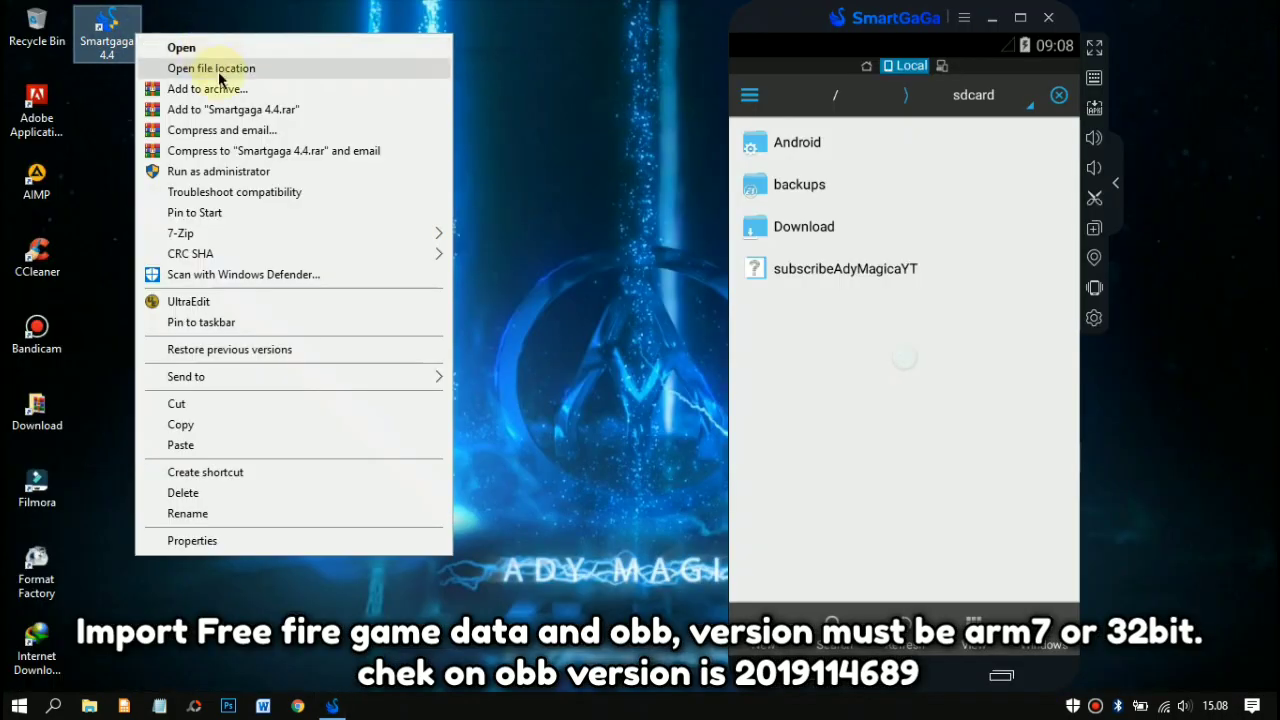
pyautogui.click(253, 76)
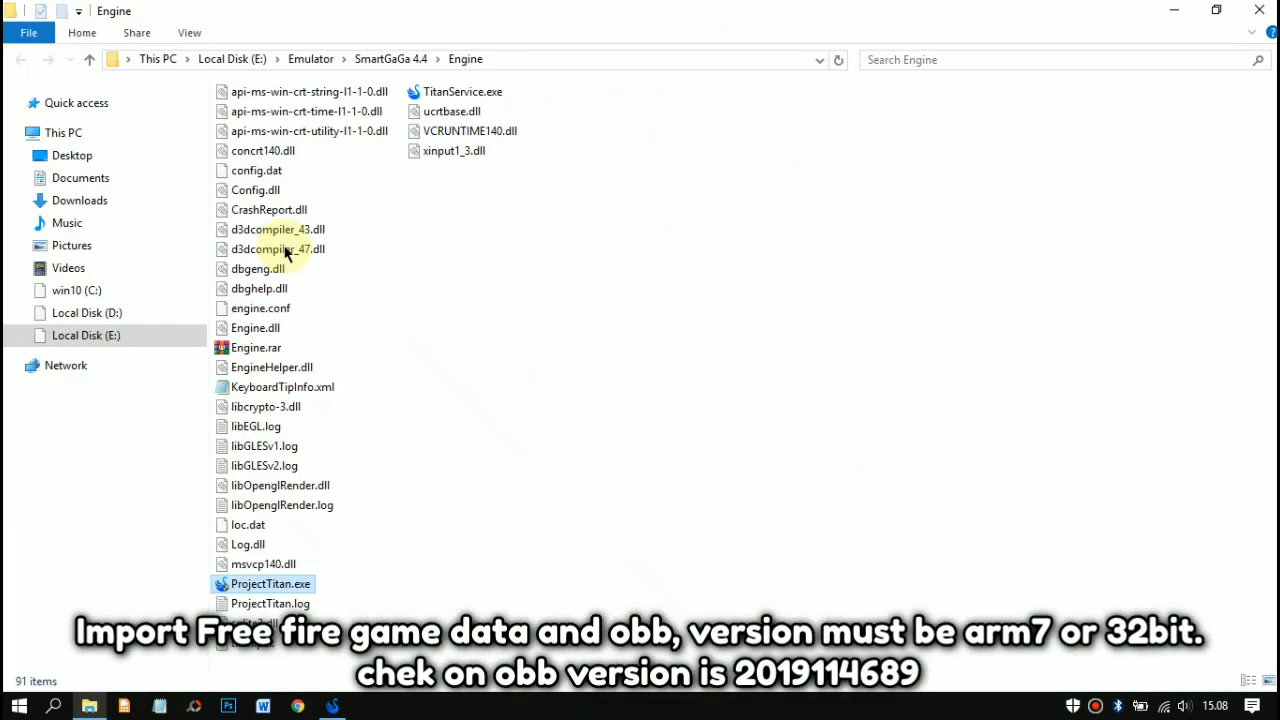
pyautogui.doubleClick(270, 250)
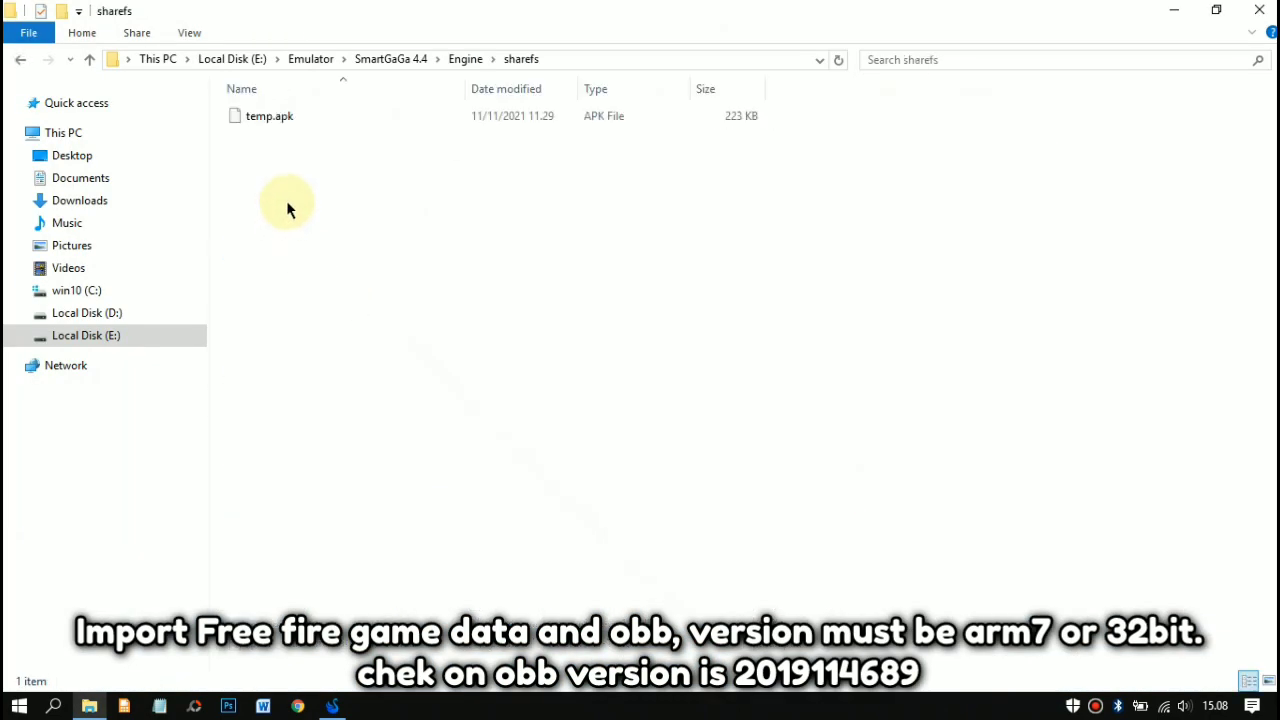
pyautogui.rightClick(287, 207)
pyautogui.click(331, 330)
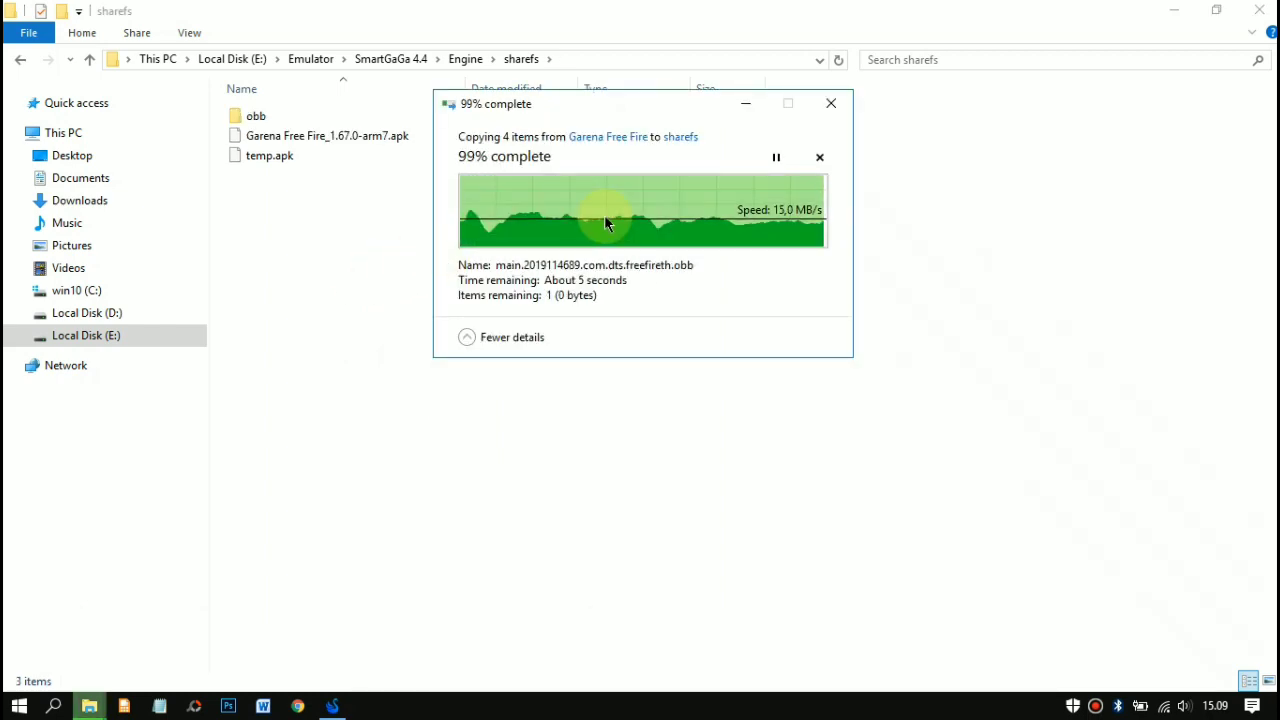
pyautogui.click(605, 214)
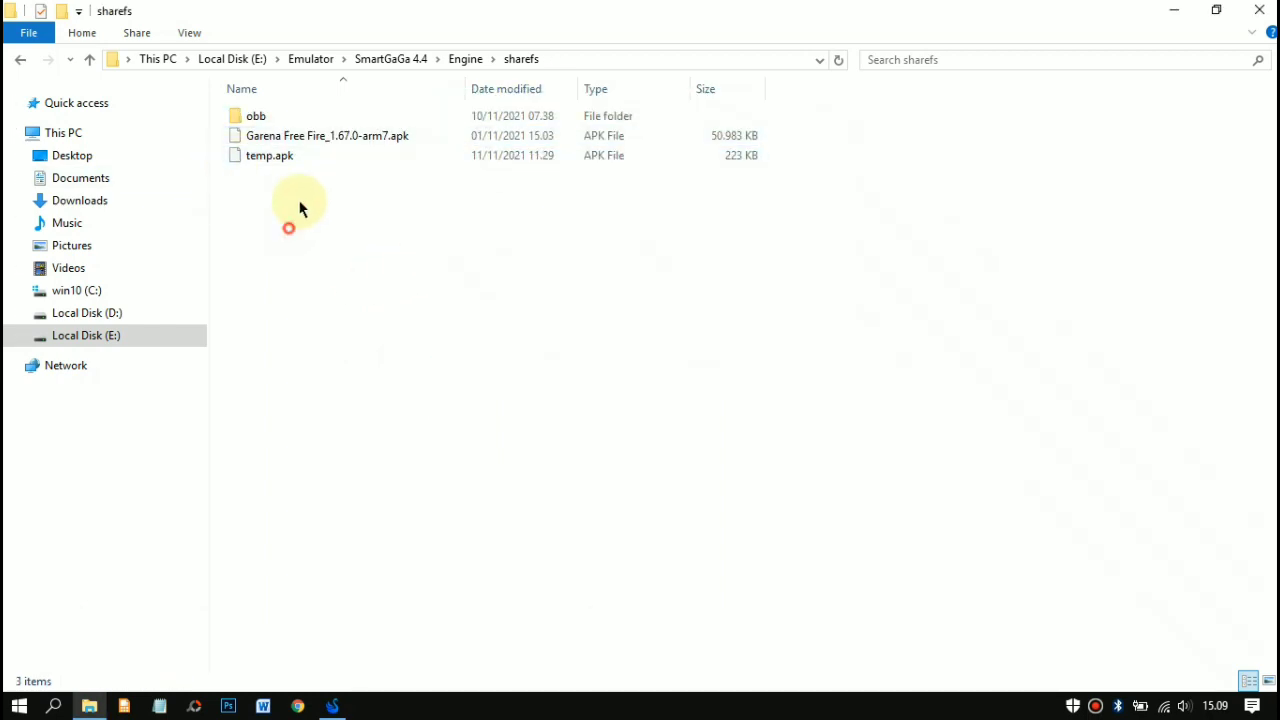
pyautogui.moveTo(288, 228); pyautogui.dragTo(349, 197)
pyautogui.click(380, 214)
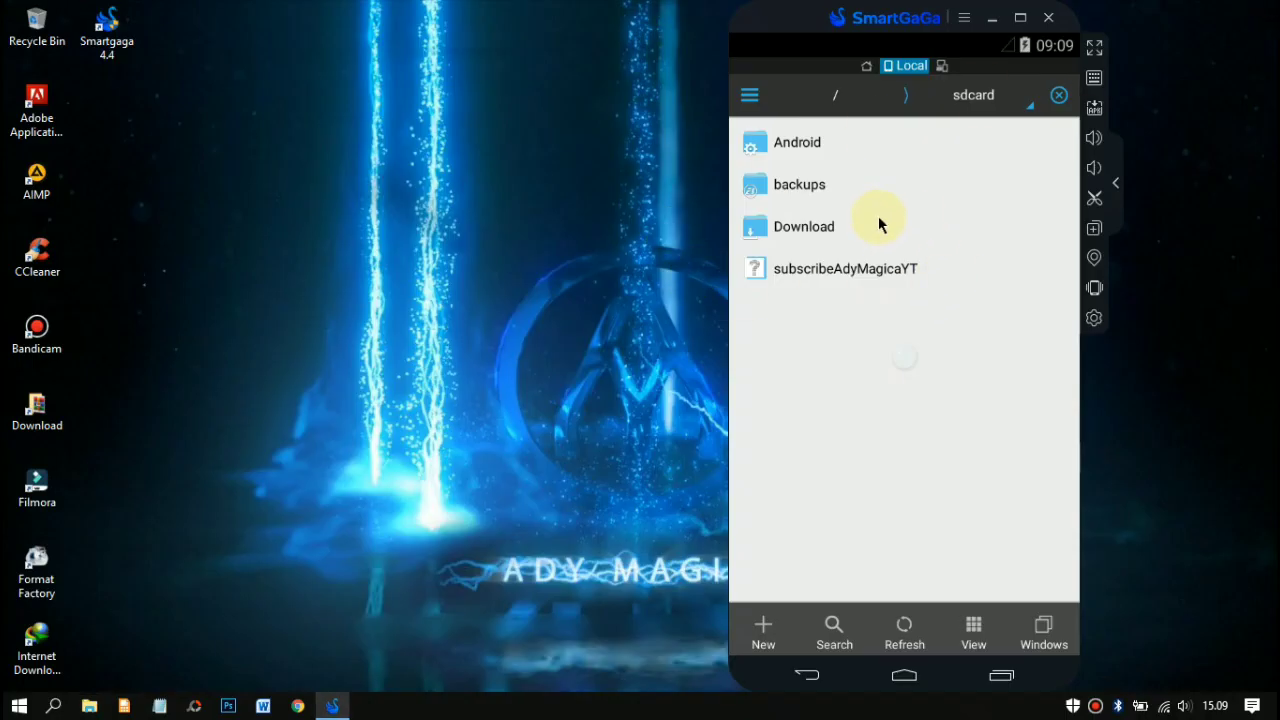
# Step: Cut the obb folder and Garena Free Fire_1.67.0-arm7.apk from the emulator's /share folder in ES File Explorer
pyautogui.click(814, 104)
pyautogui.moveTo(866, 529); pyautogui.dragTo(874, 308)
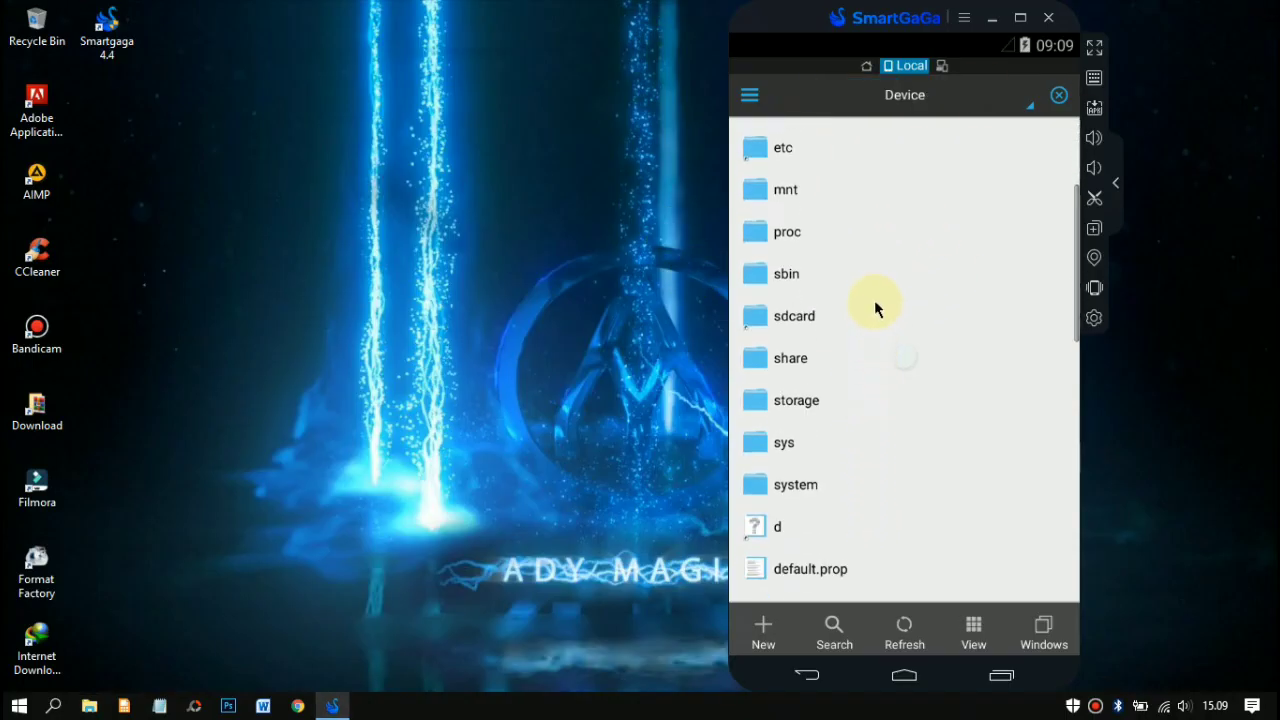
pyautogui.click(826, 360)
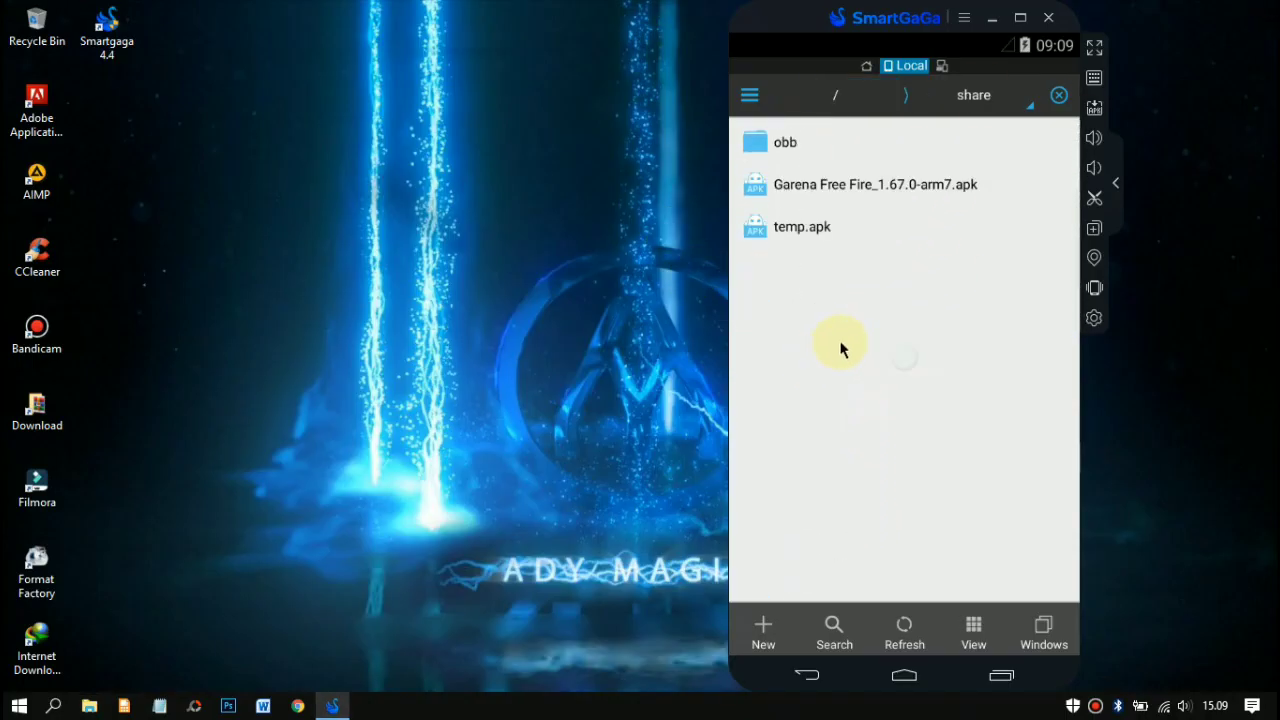
pyautogui.click(760, 188)
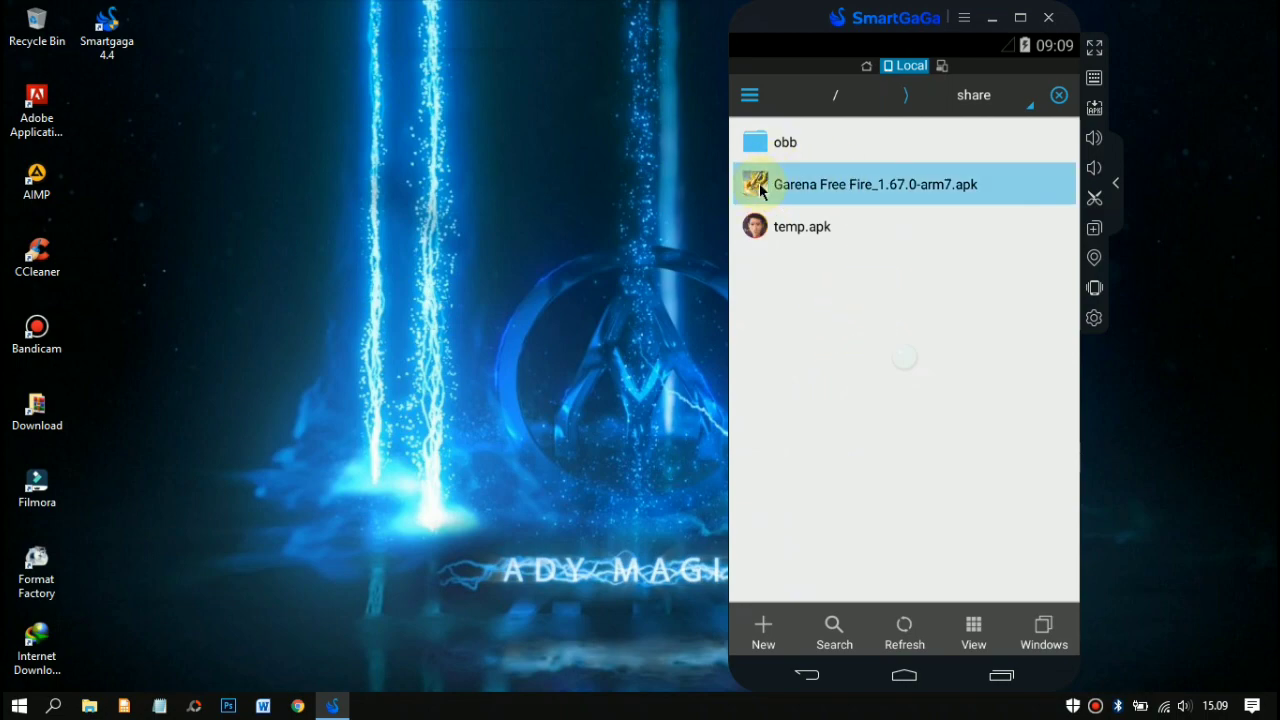
pyautogui.click(1051, 142)
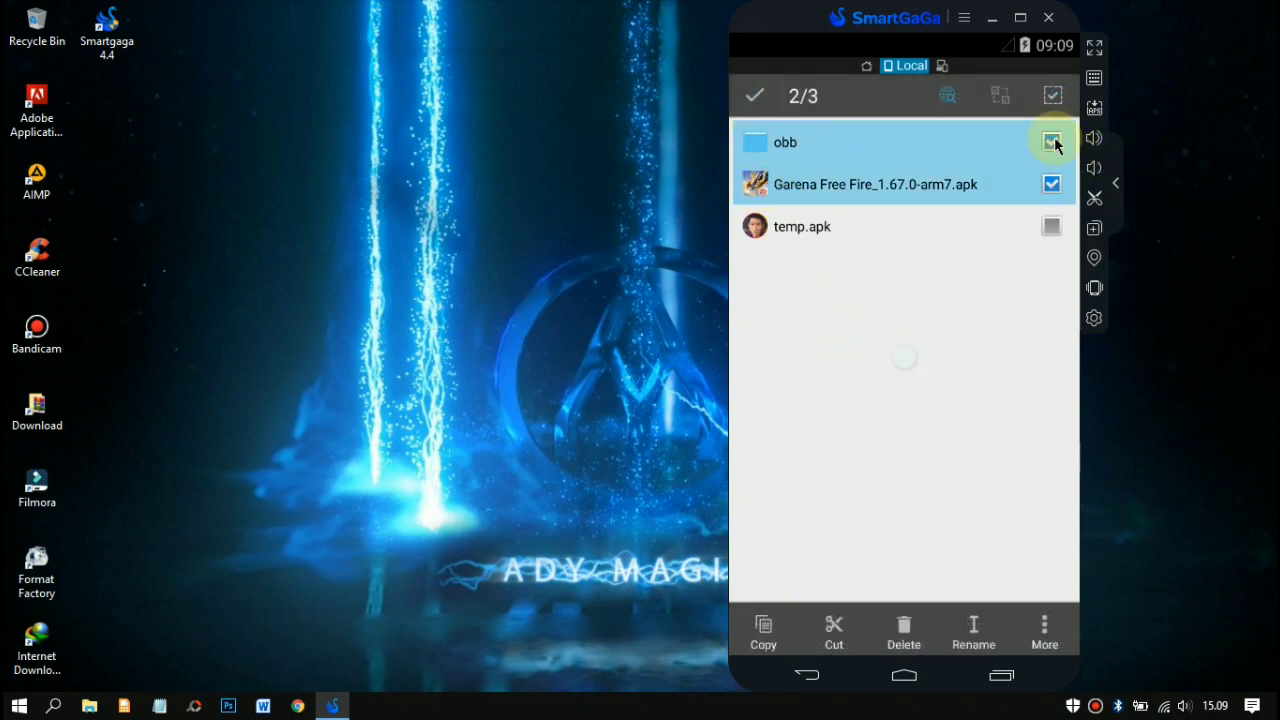
pyautogui.click(834, 630)
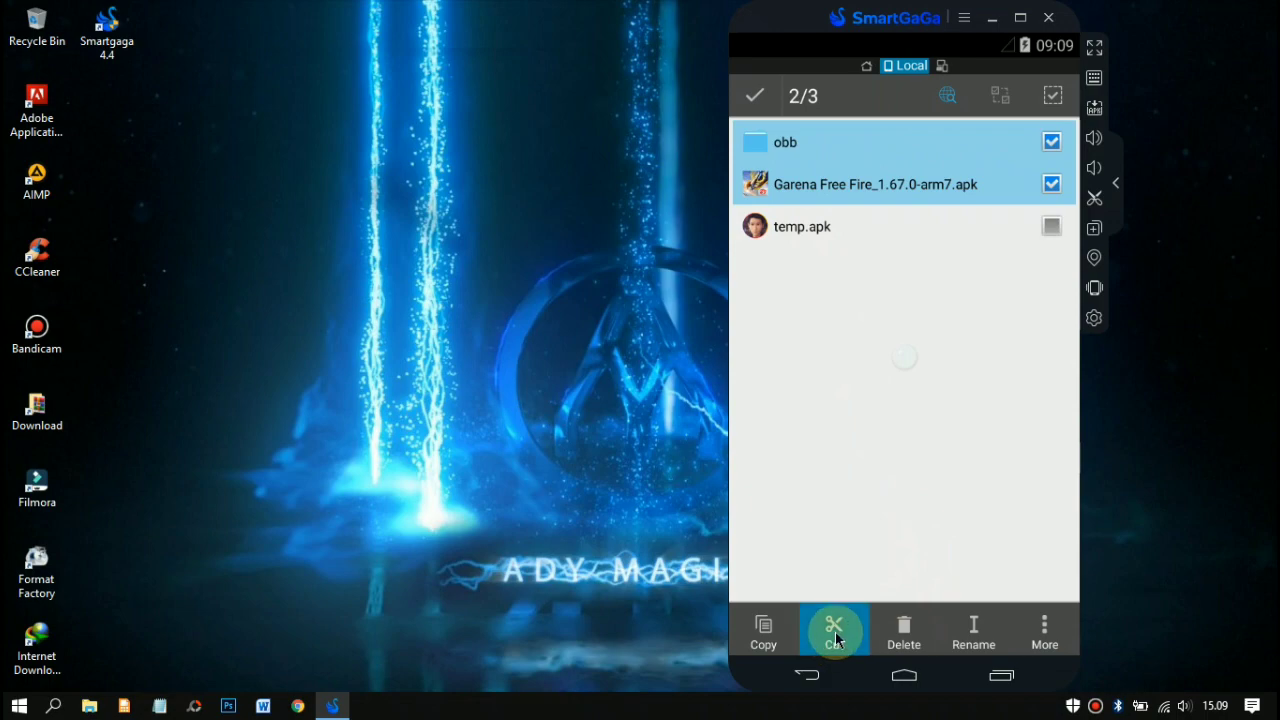
# Step: Paste the cut obb folder and Free Fire APK into /sdcard/Android
pyautogui.click(814, 100)
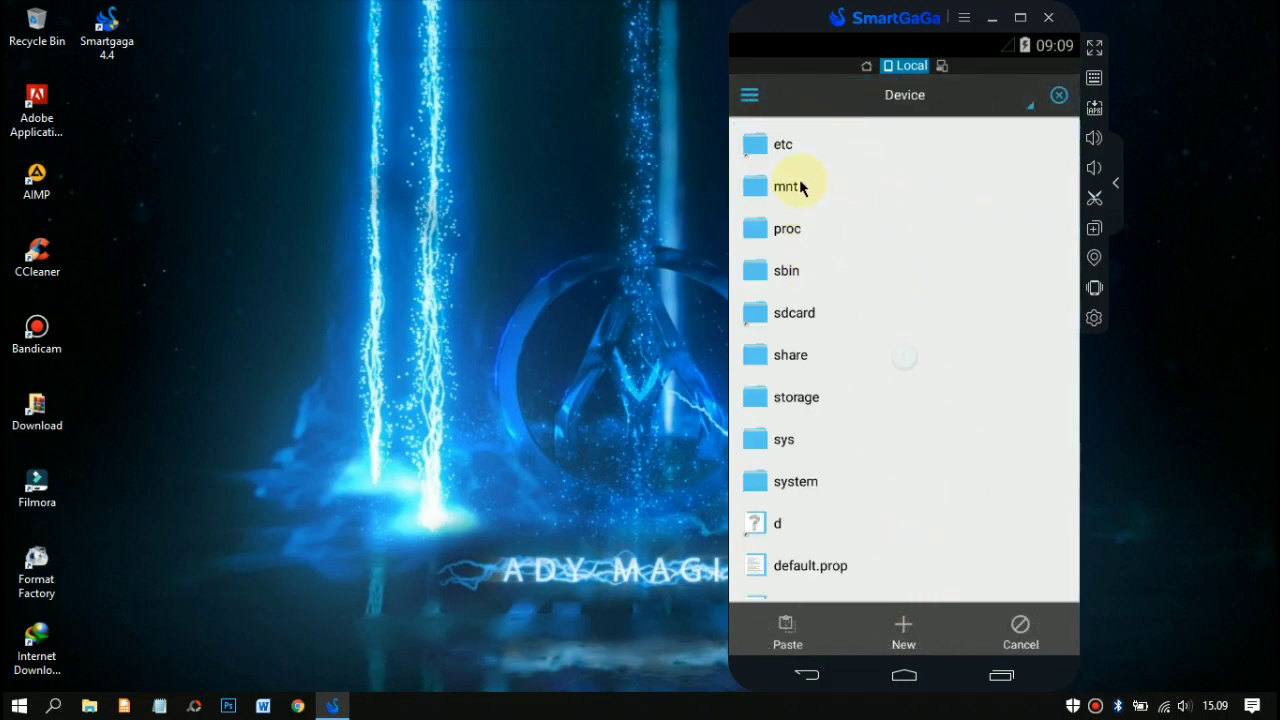
pyautogui.click(793, 318)
pyautogui.click(800, 146)
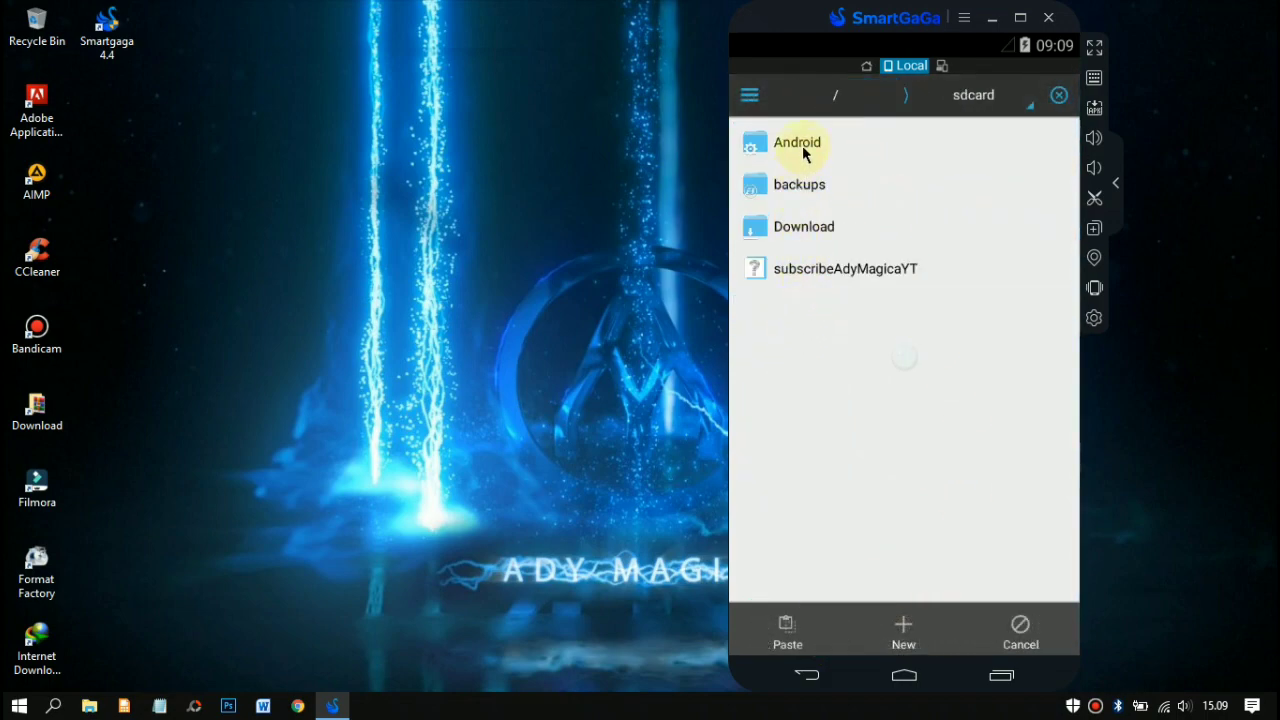
pyautogui.click(798, 629)
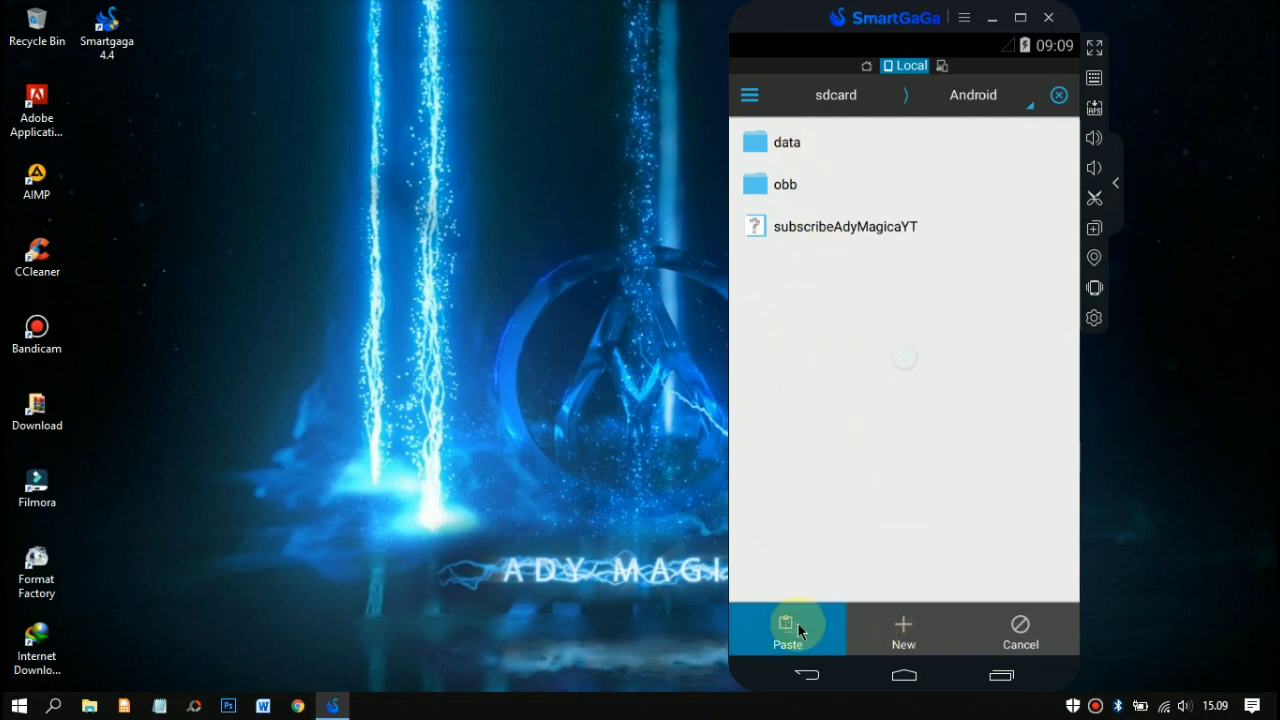
pyautogui.click(826, 388)
pyautogui.click(993, 446)
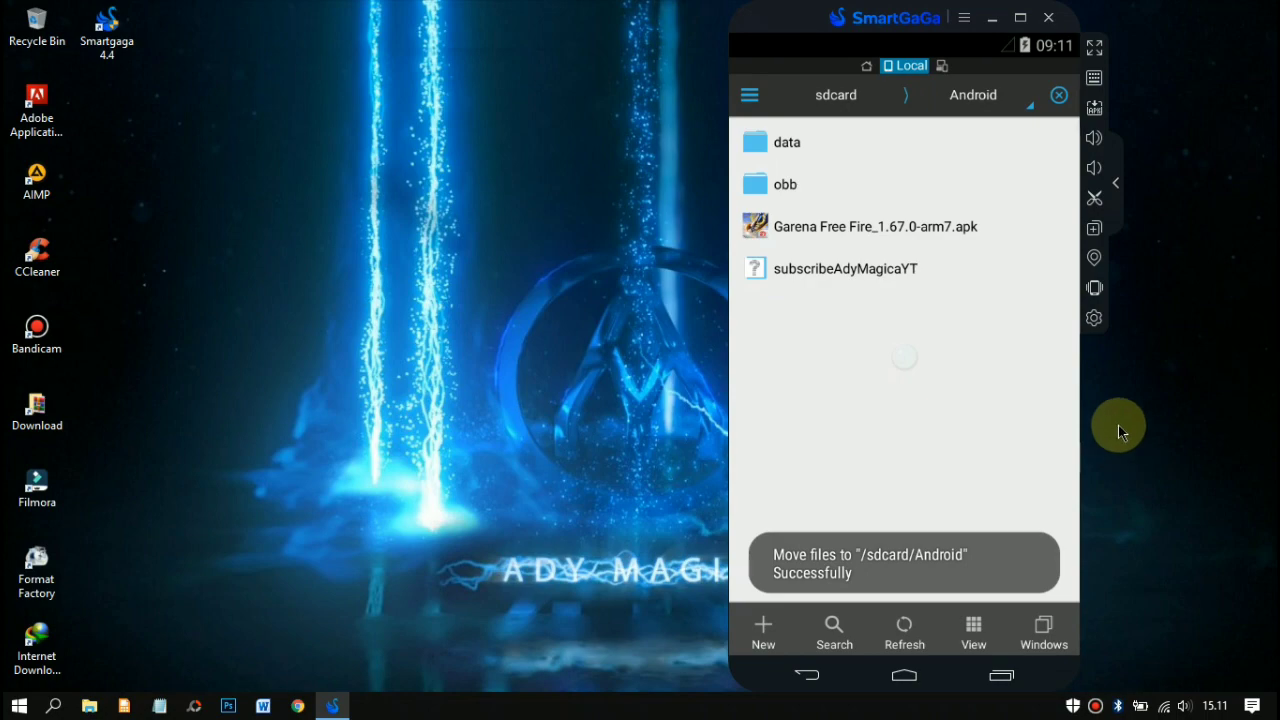
# Step: Install Garena Free Fire_1.67.0-arm7.apk from the sdcard/Android folder and leave the installer
pyautogui.click(893, 244)
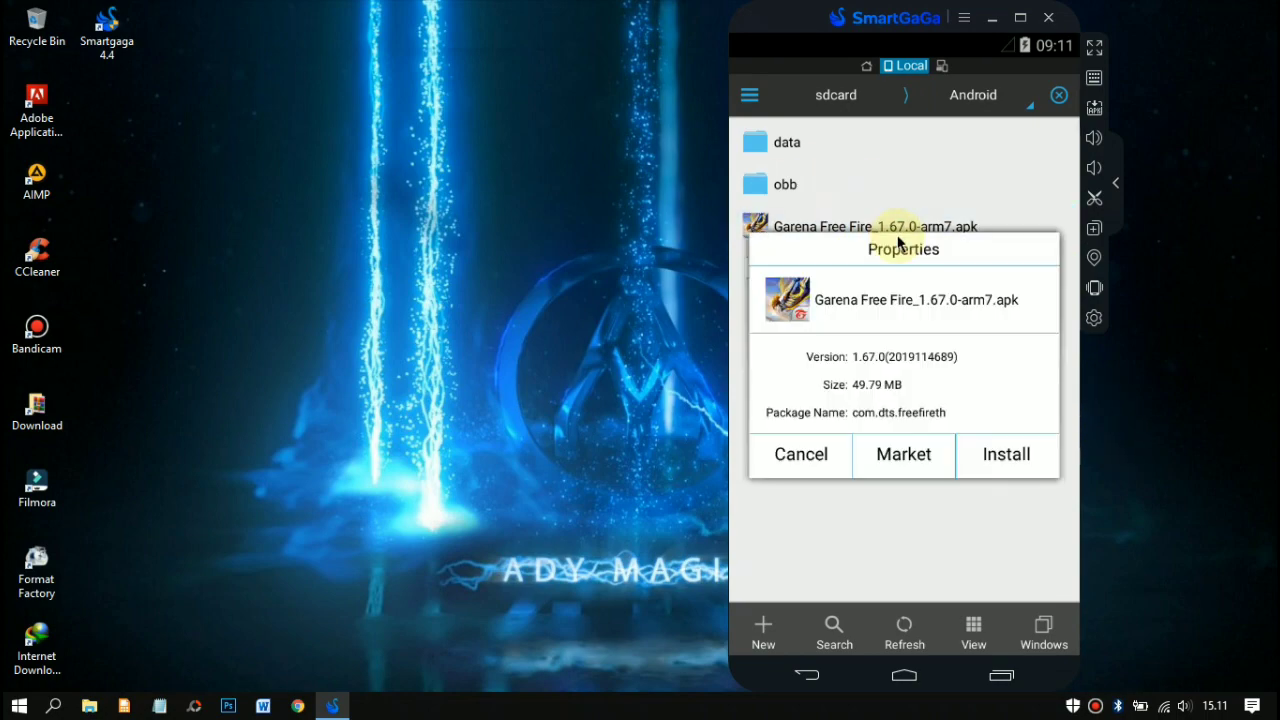
pyautogui.click(975, 462)
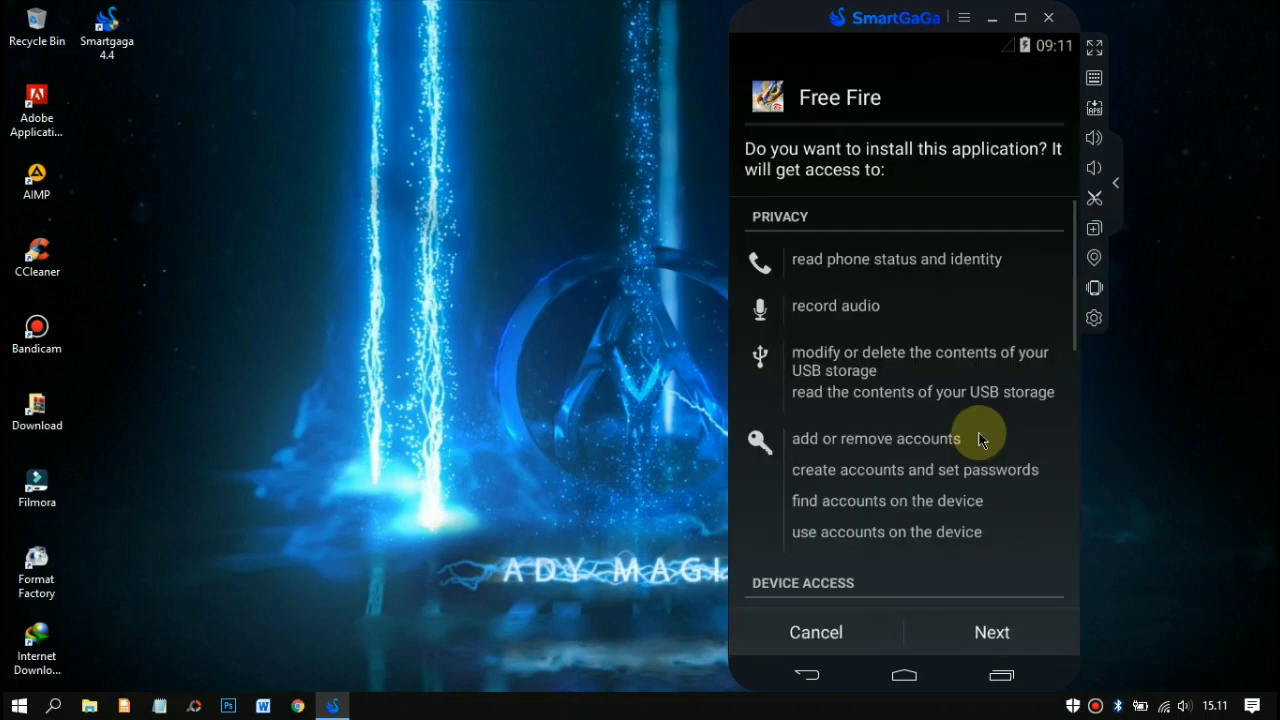
pyautogui.click(1020, 628)
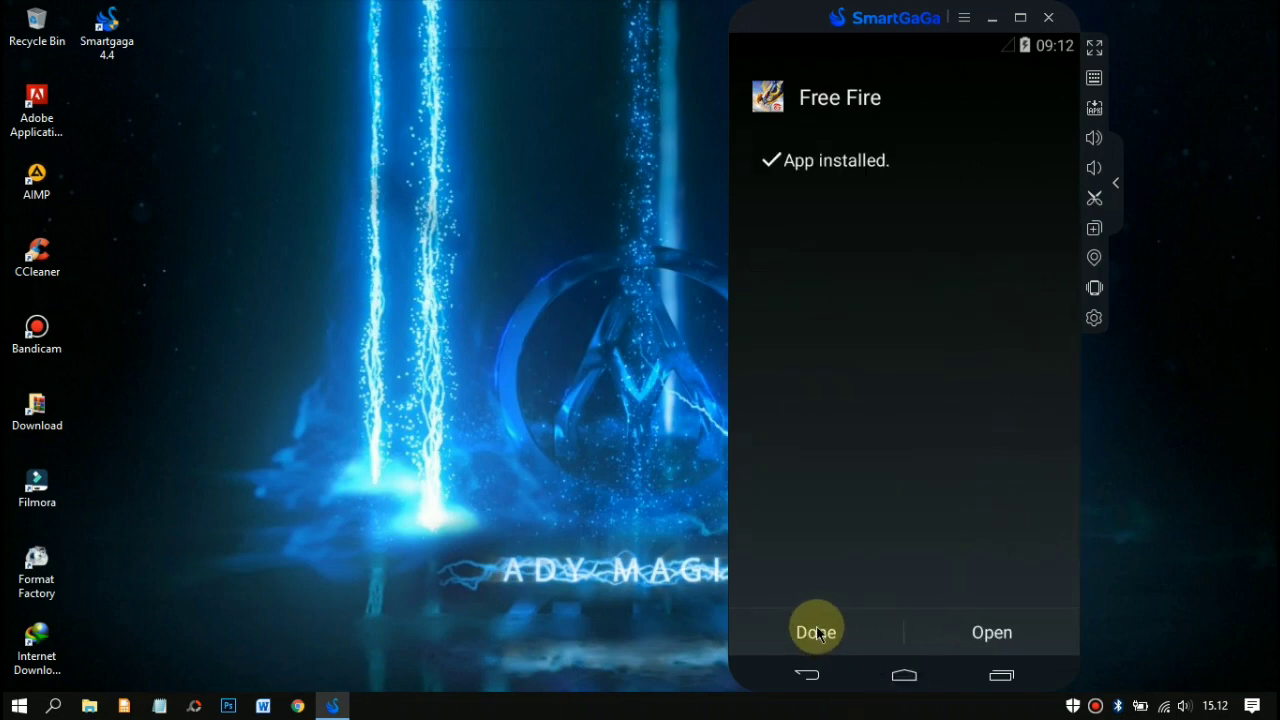
pyautogui.press('Escape')
# Step: Return to the emulator's home screen and open the list of installed apps
pyautogui.click(1003, 678)
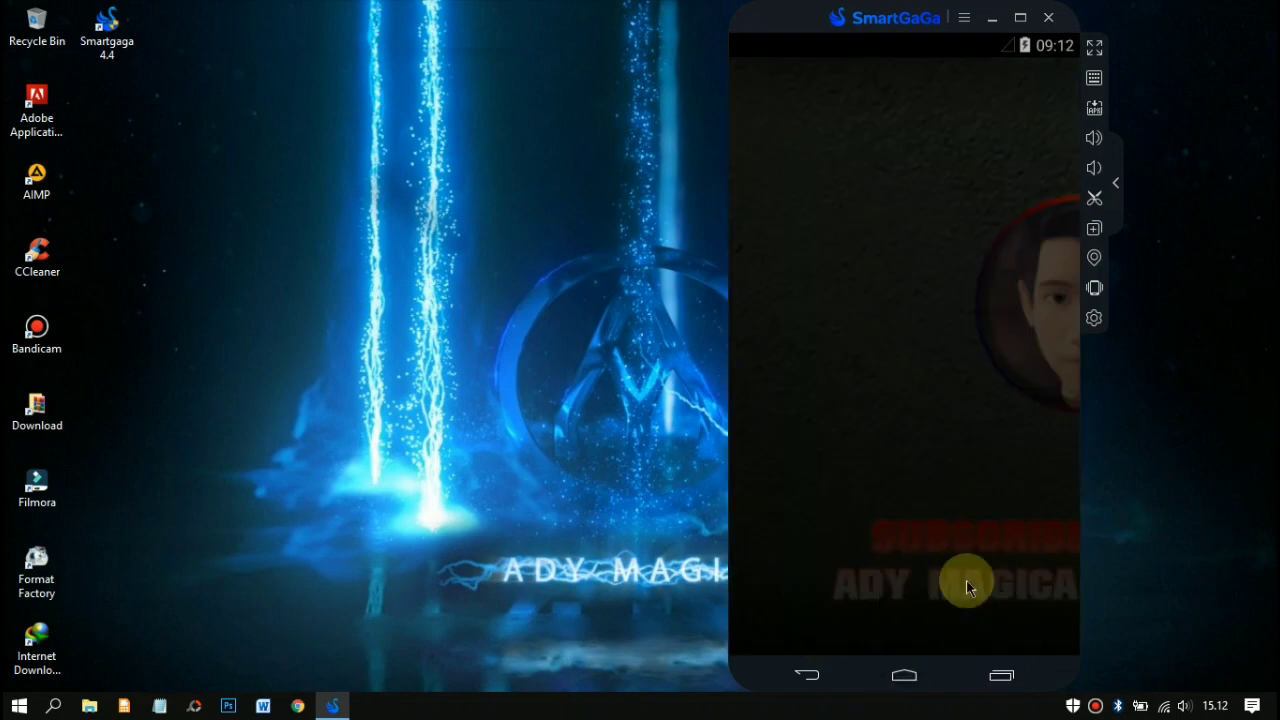
pyautogui.click(1011, 586)
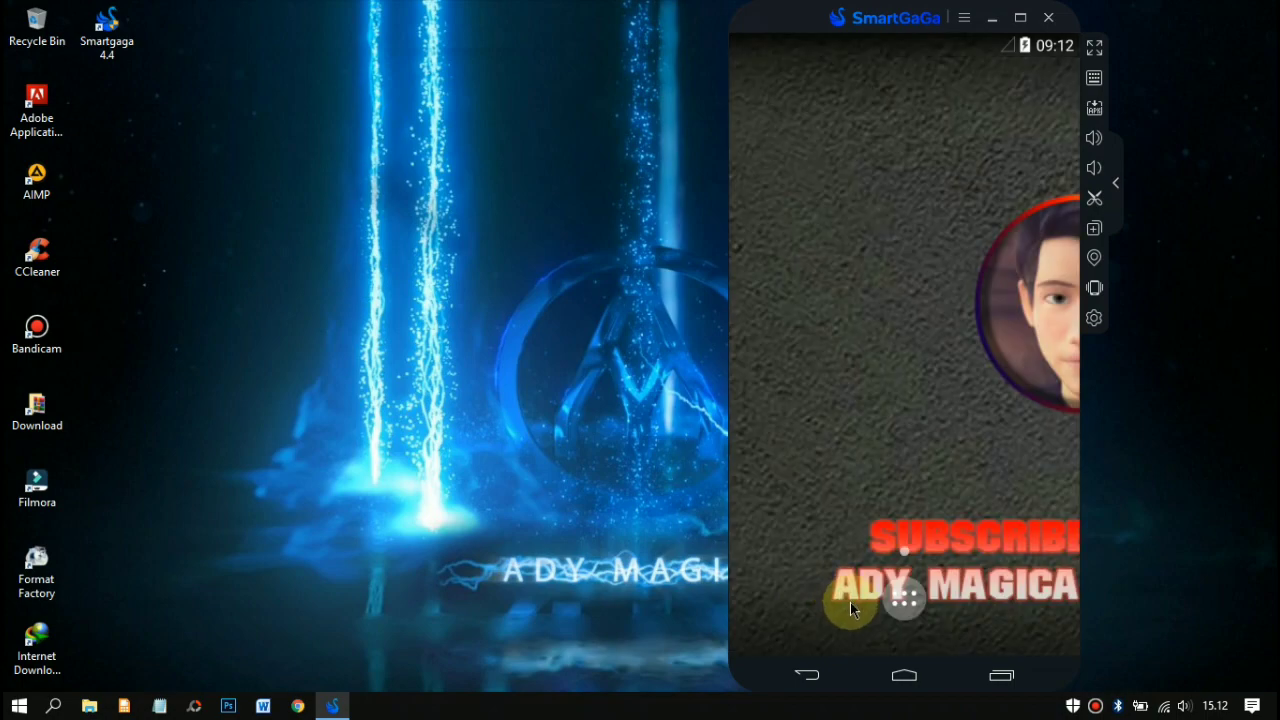
pyautogui.moveTo(912, 595); pyautogui.dragTo(929, 400)
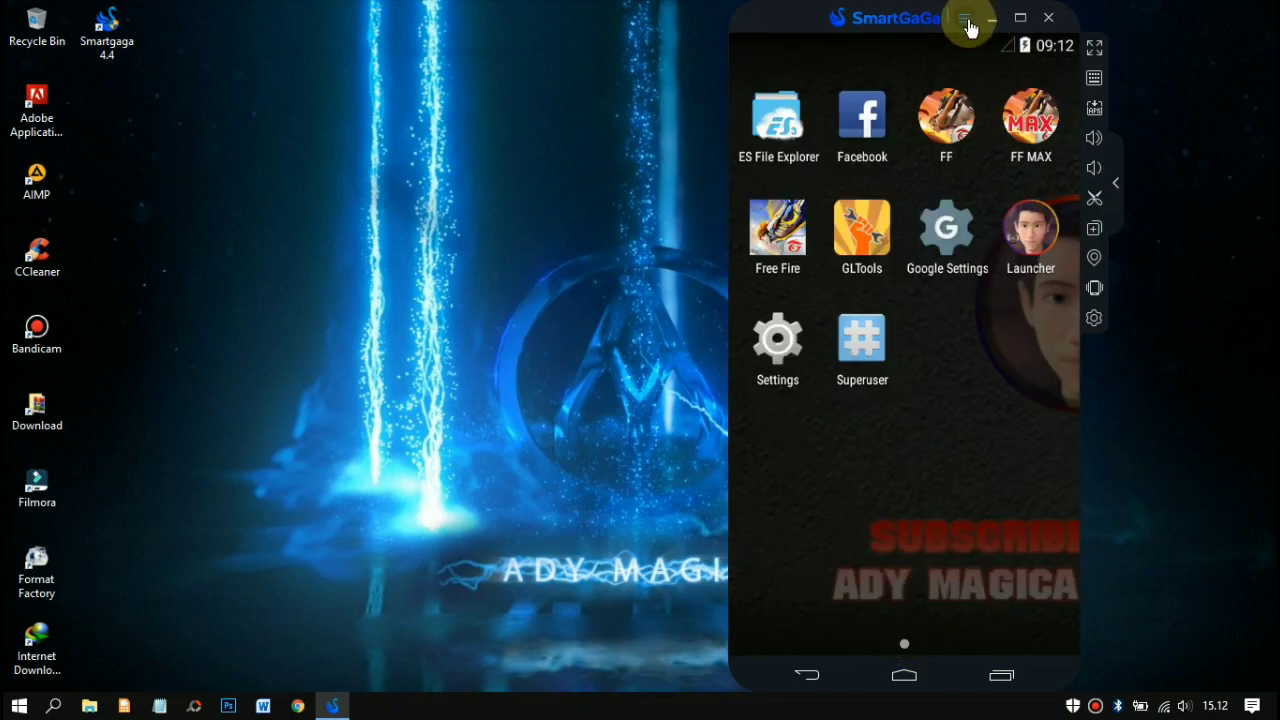
pyautogui.click(964, 17)
pyautogui.click(970, 56)
pyautogui.click(909, 443)
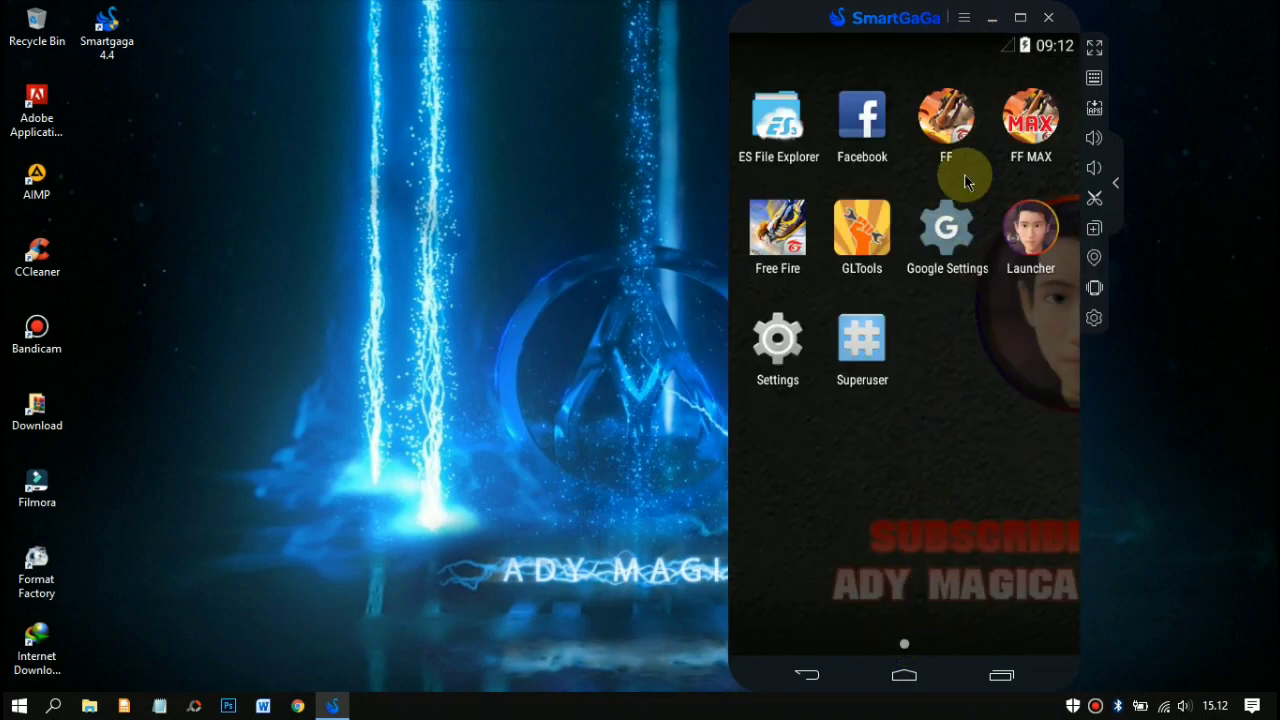
pyautogui.click(966, 22)
pyautogui.click(943, 107)
pyautogui.click(903, 420)
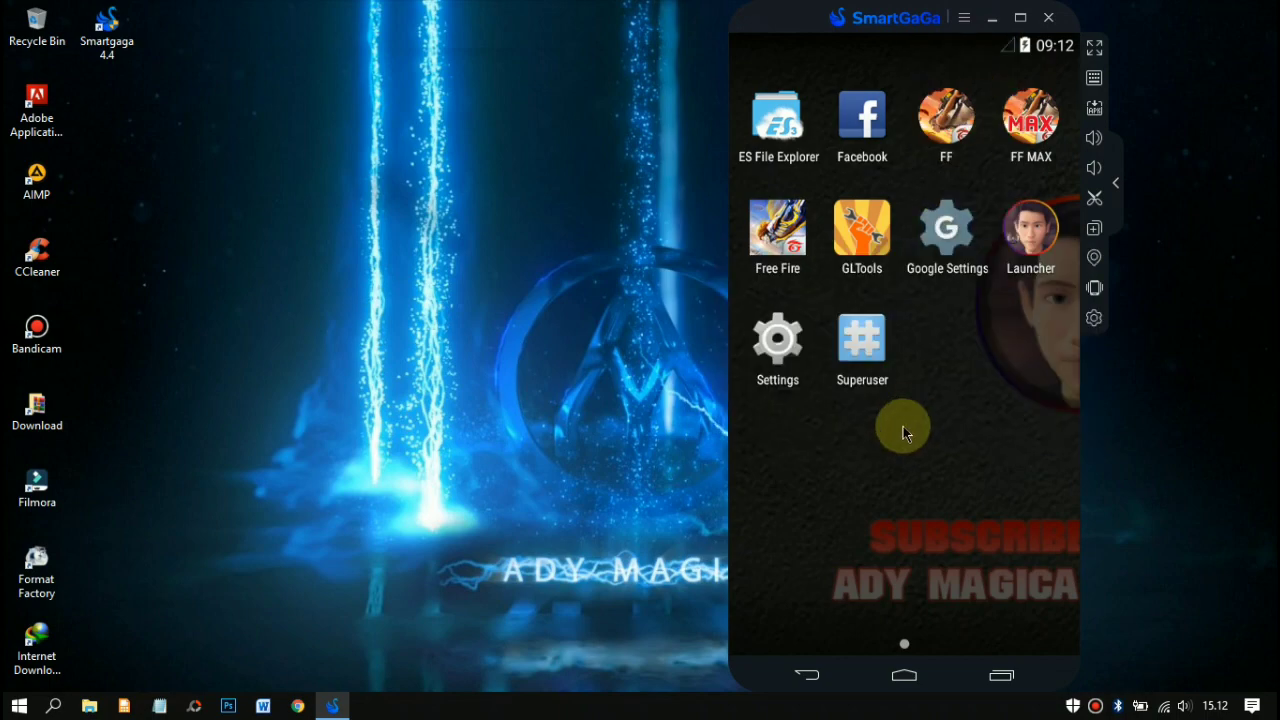
pyautogui.click(807, 676)
pyautogui.moveTo(903, 591); pyautogui.dragTo(880, 277)
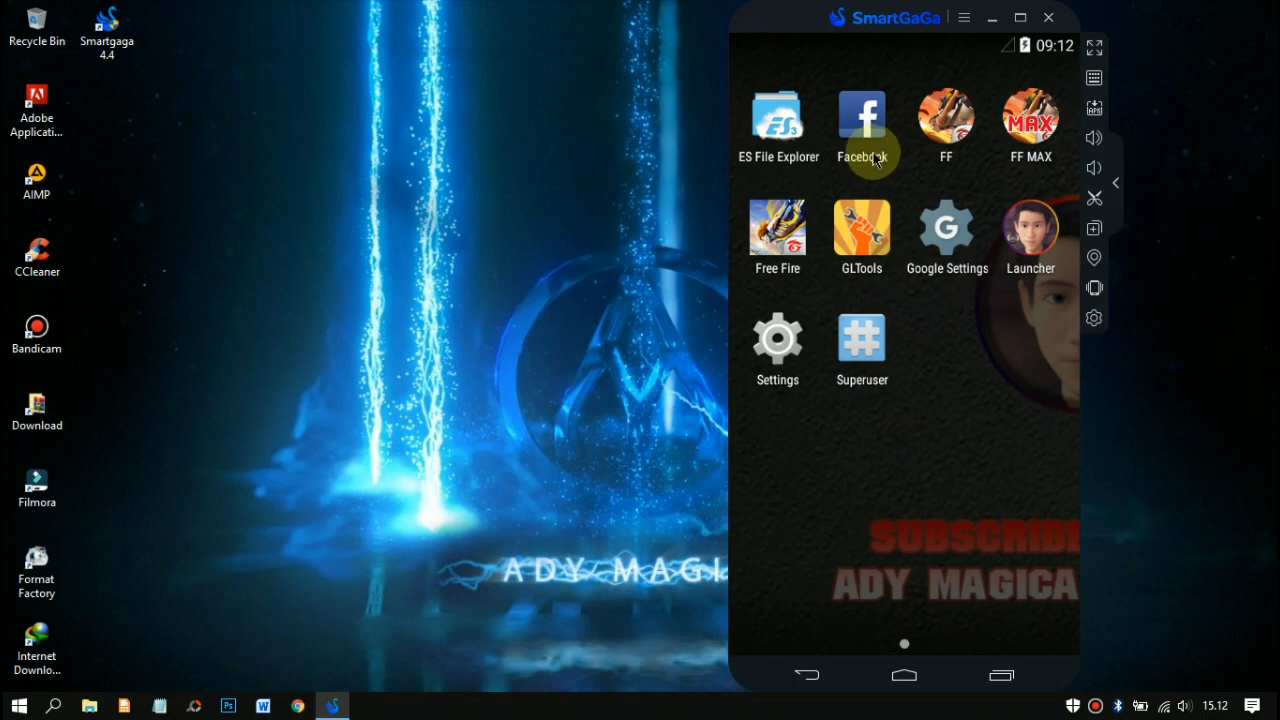
# Step: Launch Facebook in the emulator and activate the email or phone field on its login form
pyautogui.click(871, 137)
pyautogui.moveTo(929, 22); pyautogui.dragTo(712, 22)
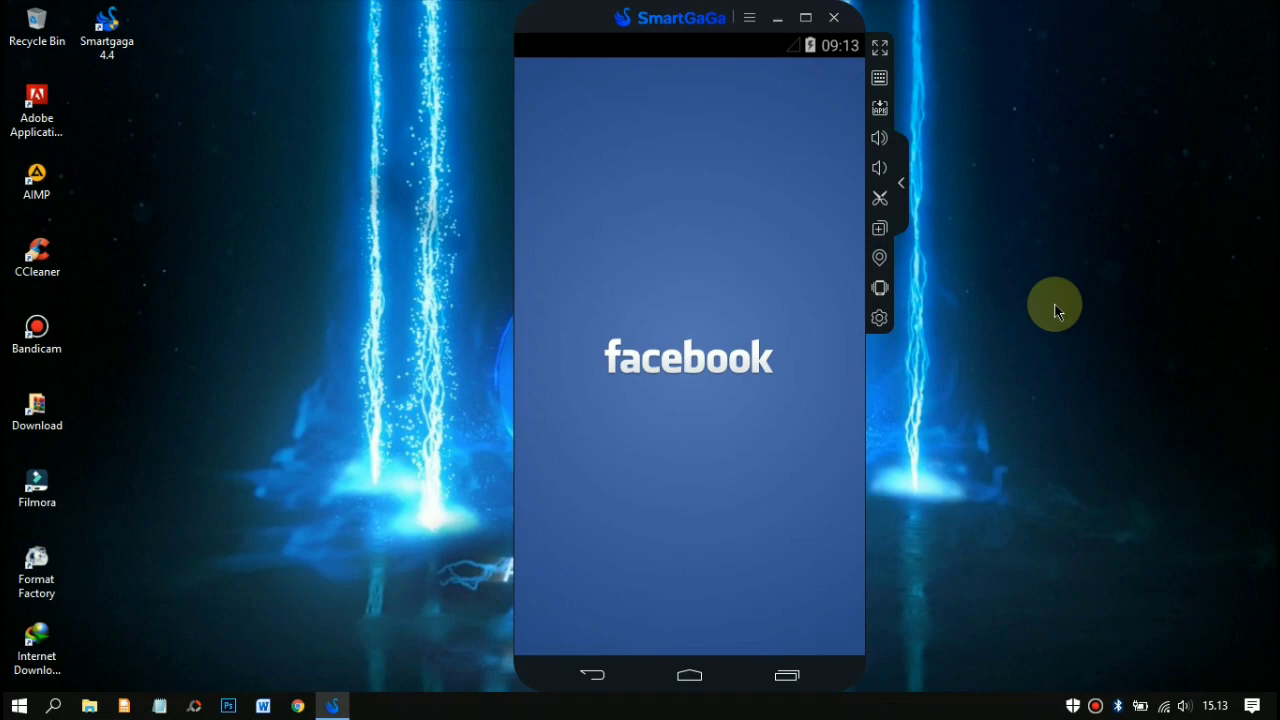
pyautogui.click(668, 303)
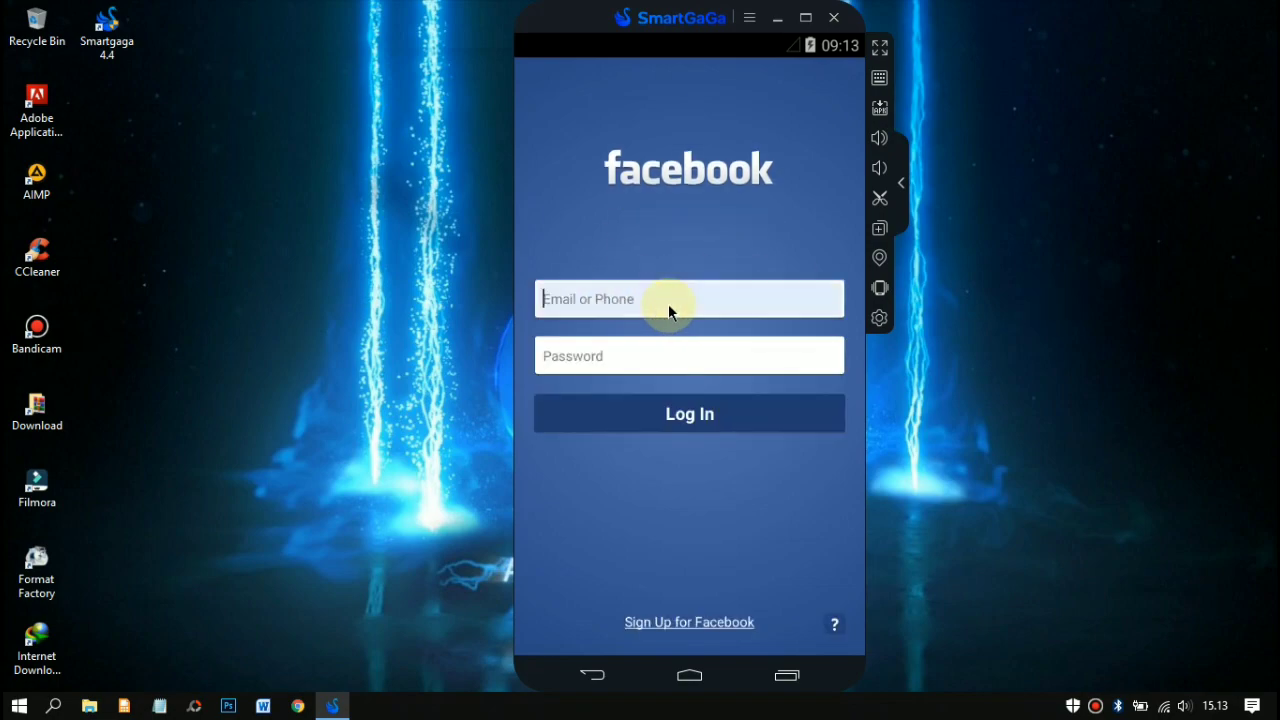
pyautogui.click(668, 313)
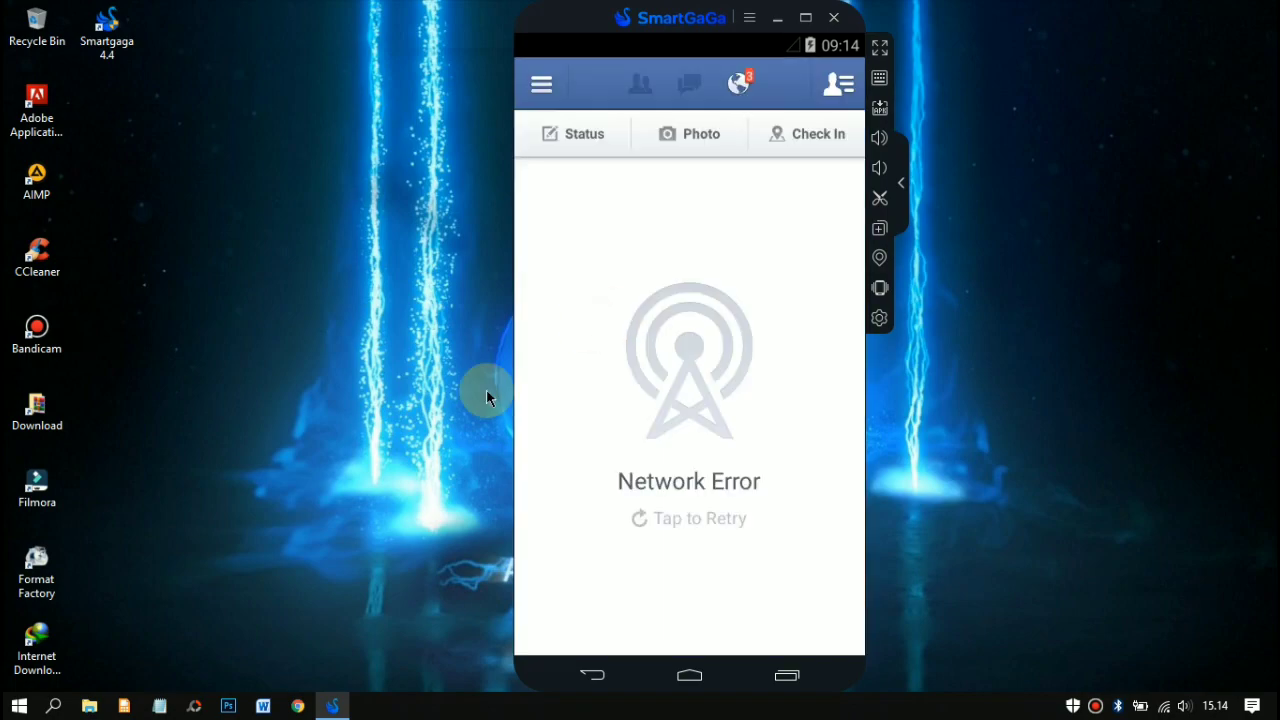
# Step: Look at the Facebook account's notifications and open the account's own profile page
pyautogui.click(740, 84)
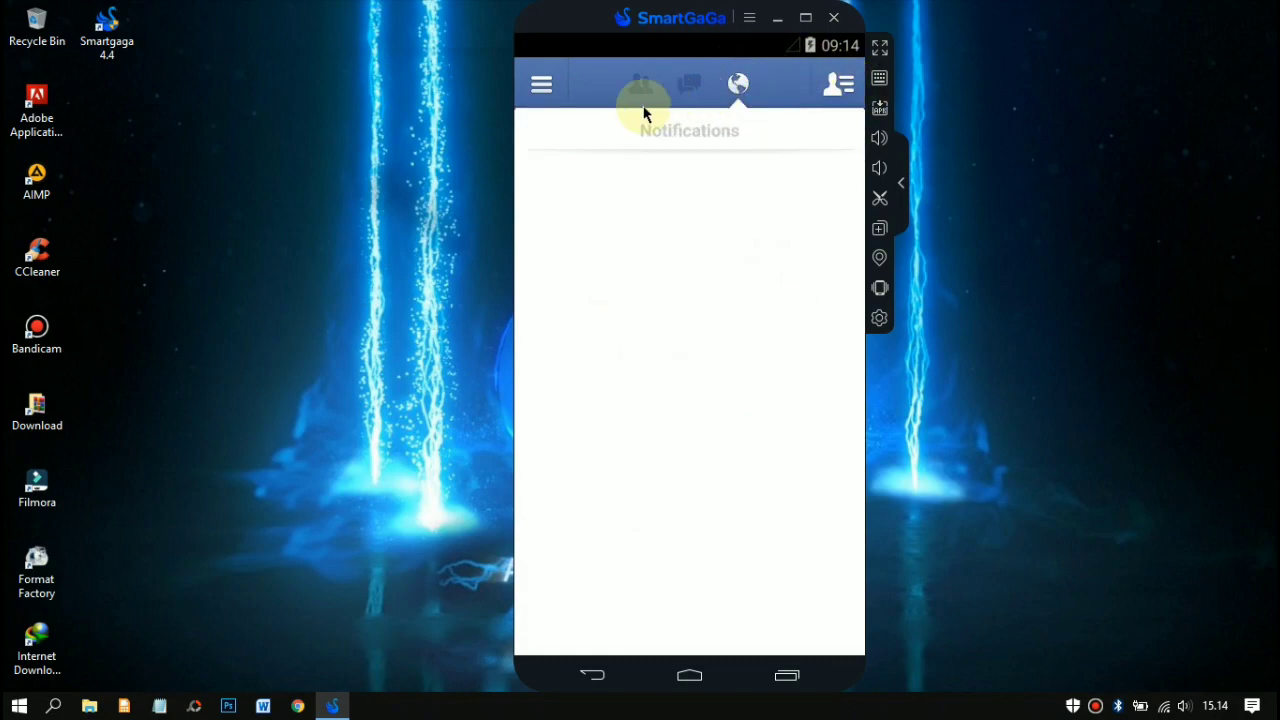
pyautogui.click(538, 88)
pyautogui.click(600, 140)
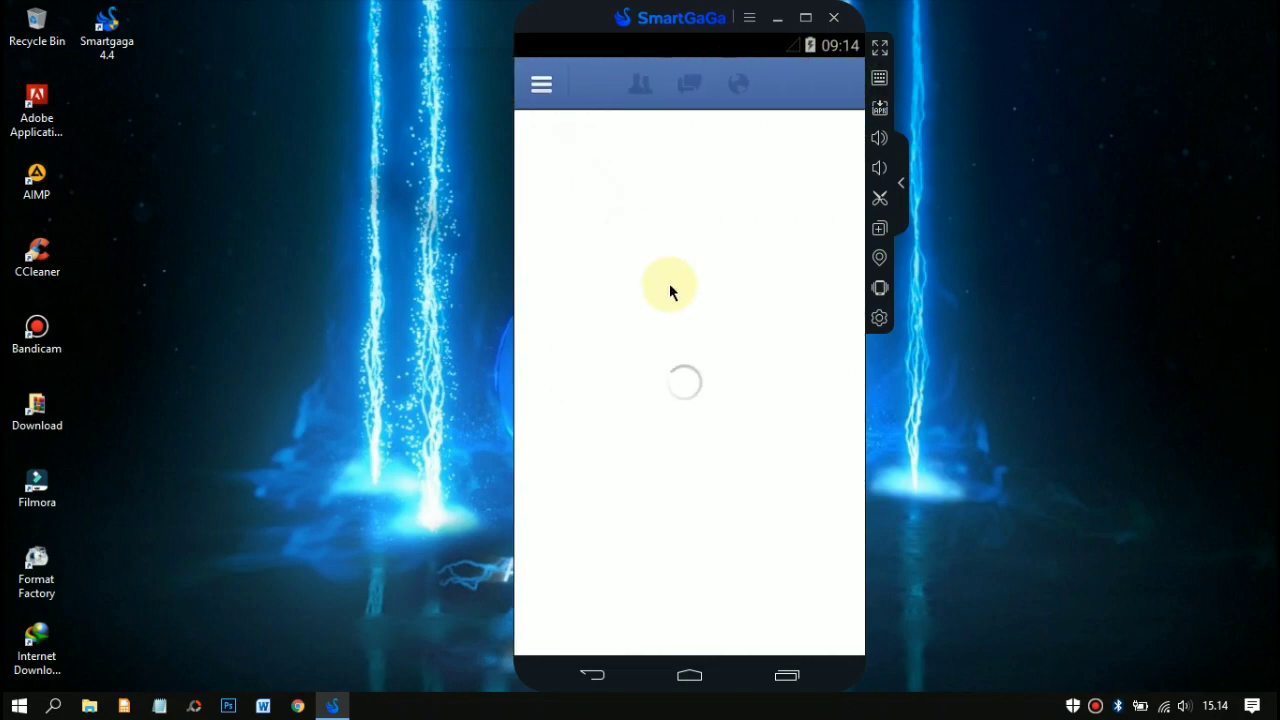